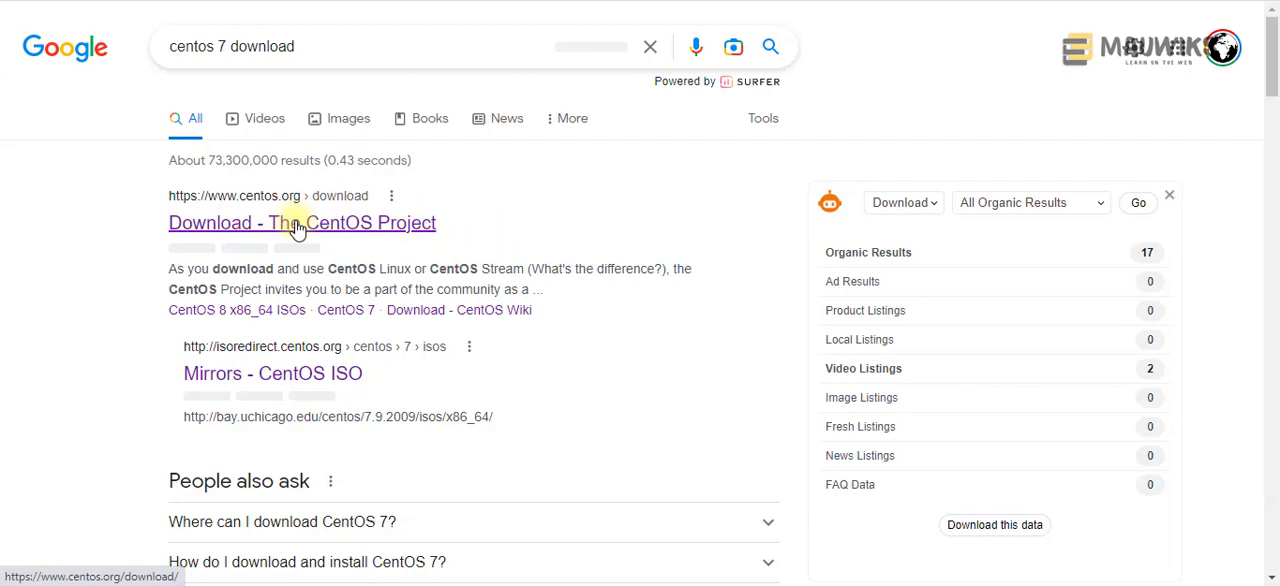
Step: From the CentOS download page, open the mirror.hostlink.com.hk ISO listing for CentOS Linux 7-2009, x86_64
left_click(296, 228)
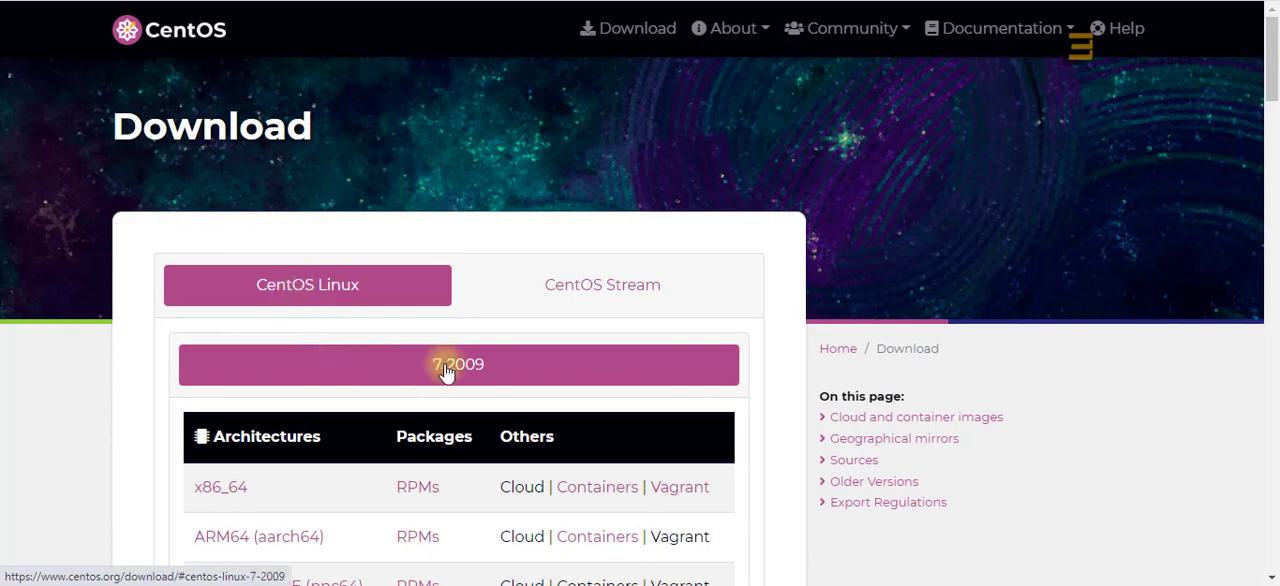
scroll(320, 343, "down", 2)
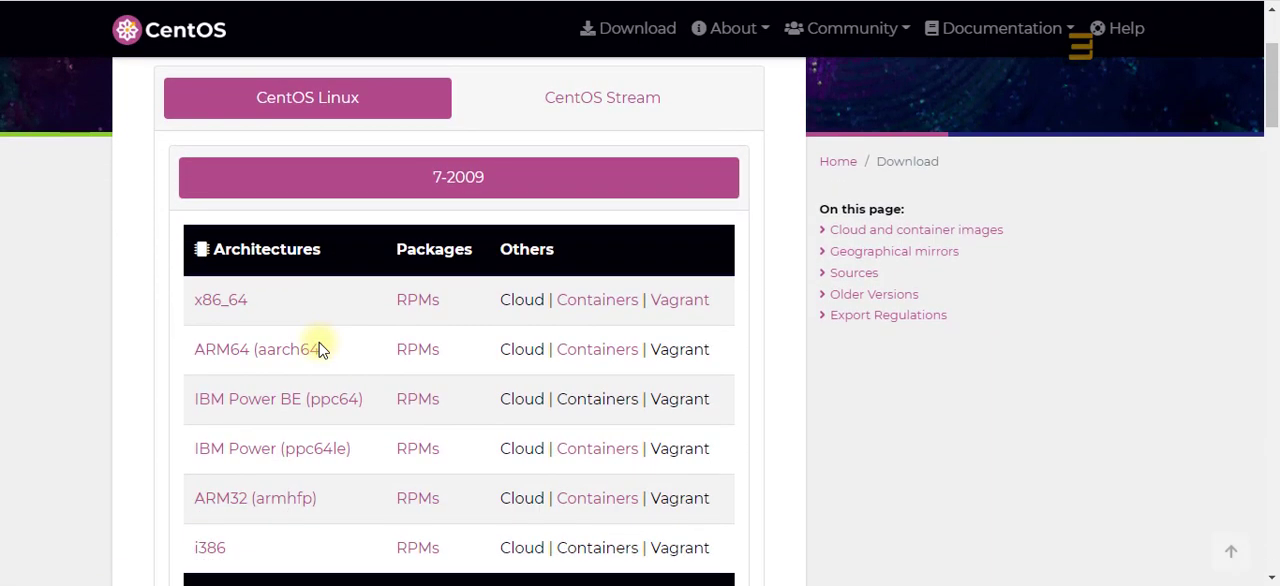
left_click(218, 304)
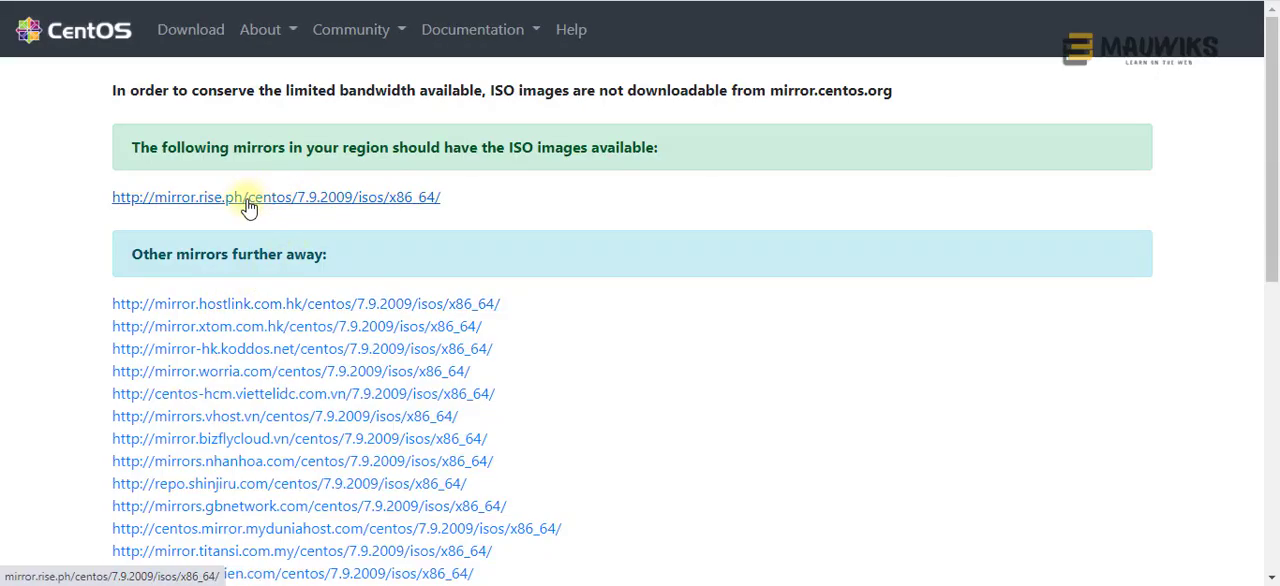
left_click(238, 306)
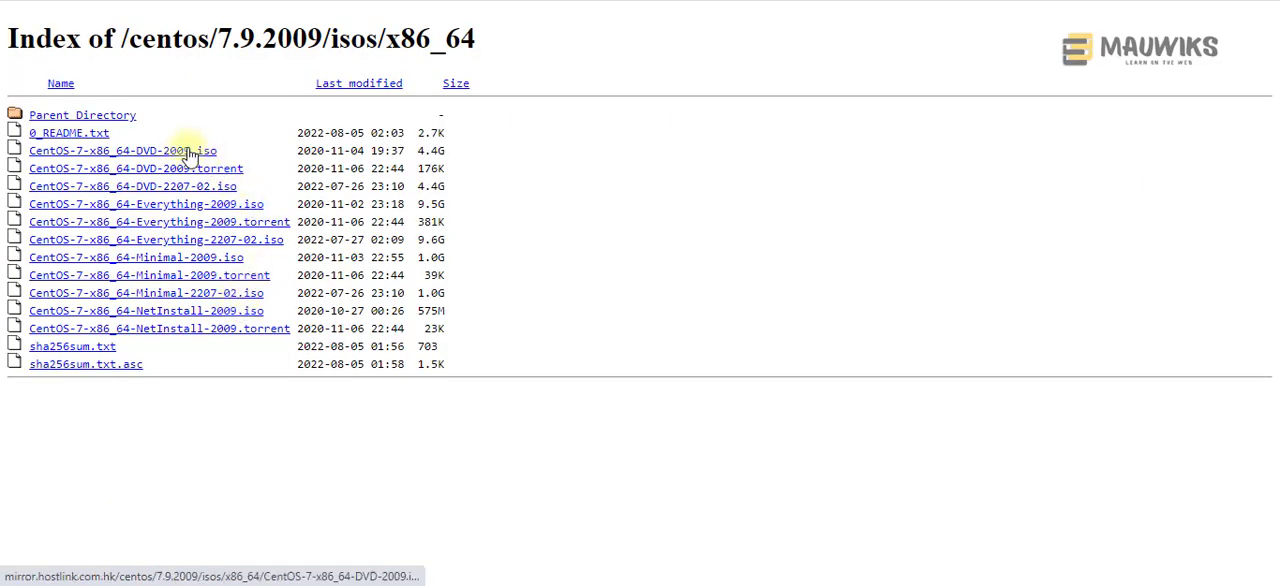
Step: Start downloading CentOS-7-x86_64-DVD-2009.iso into the Downloads folder and minimize the download progress window to the system tray
left_click_drag(230, 150, 32, 148)
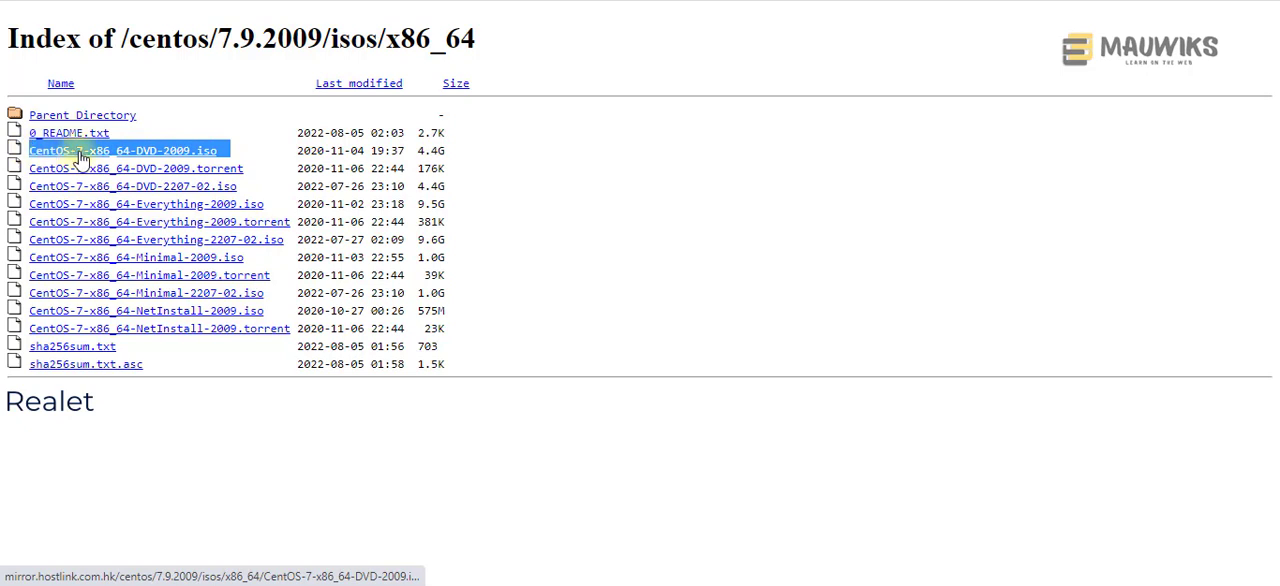
left_click(80, 152)
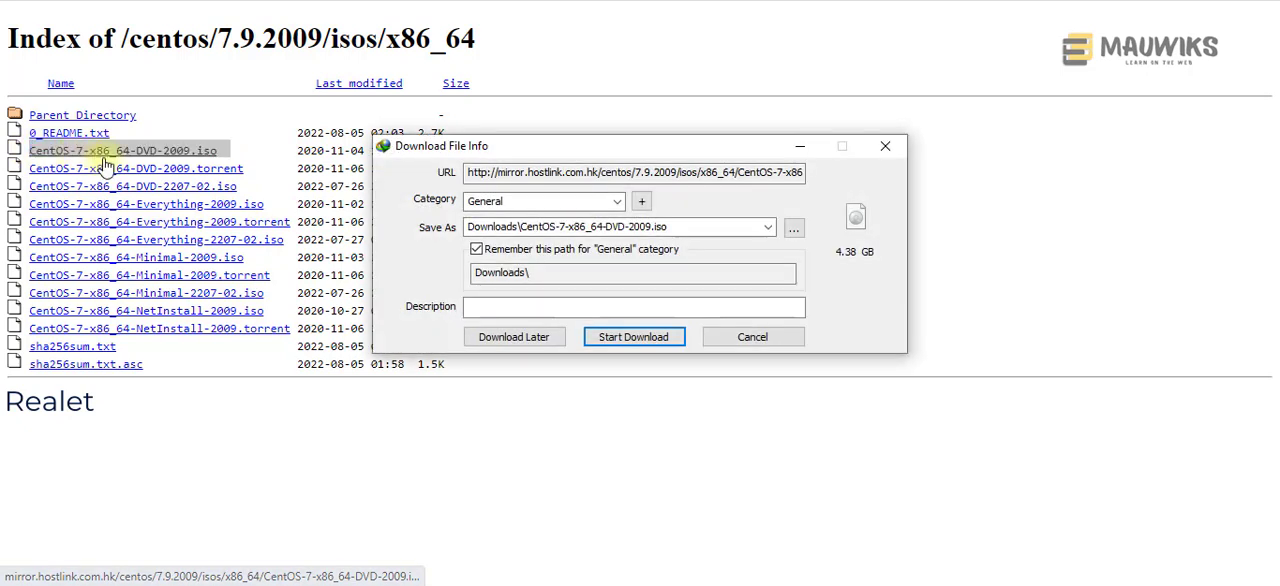
left_click(795, 232)
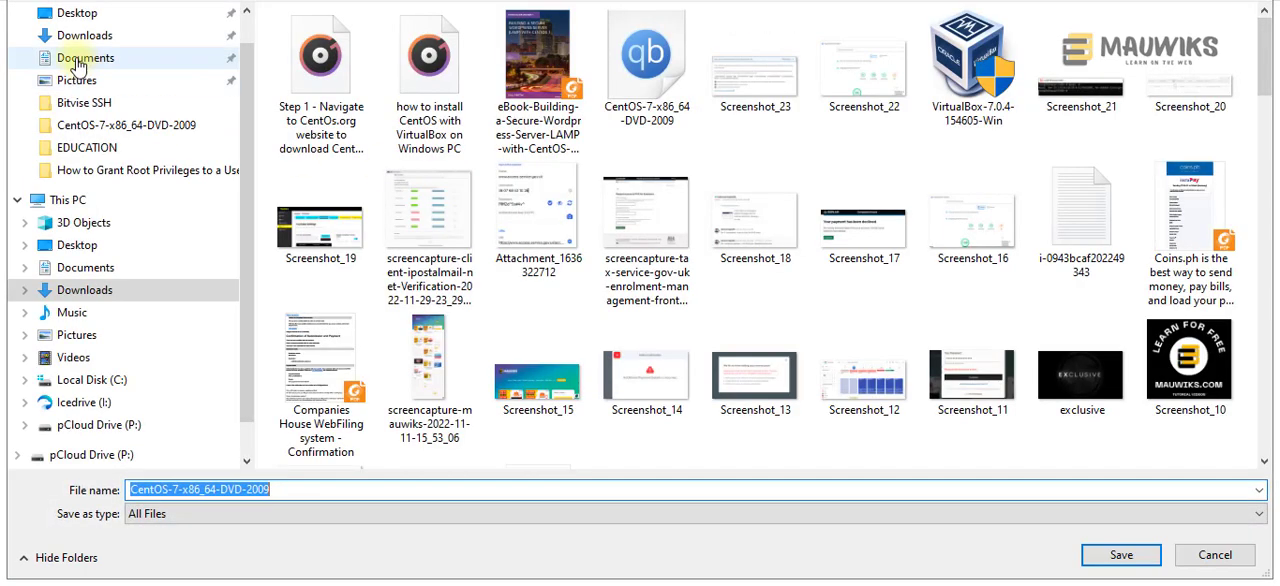
left_click(73, 42)
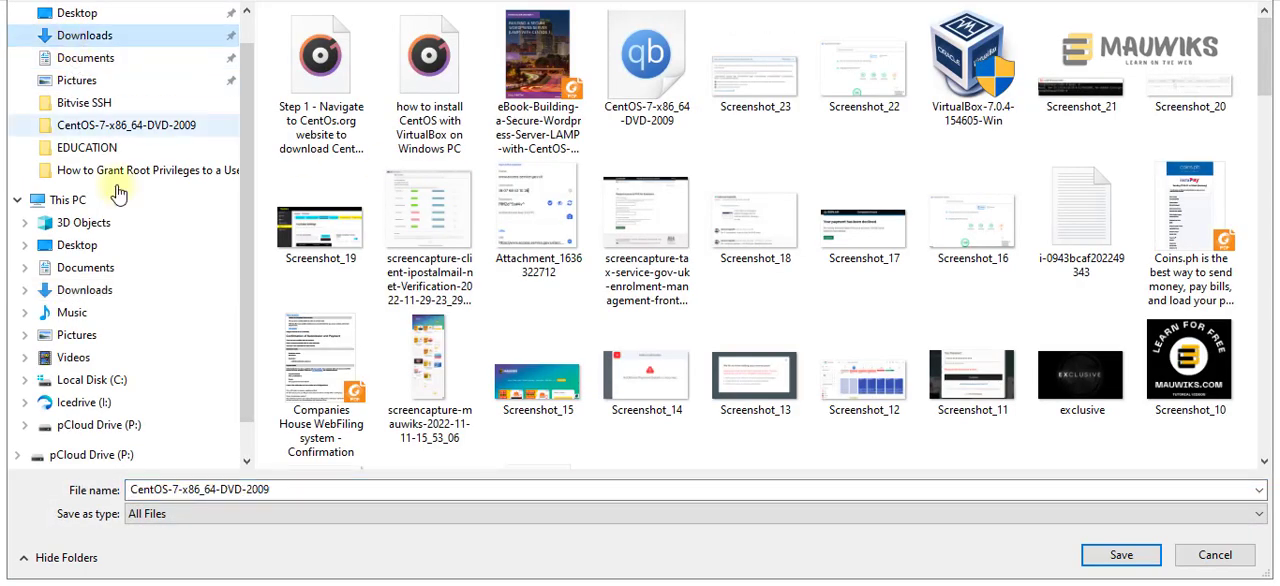
left_click(1121, 556)
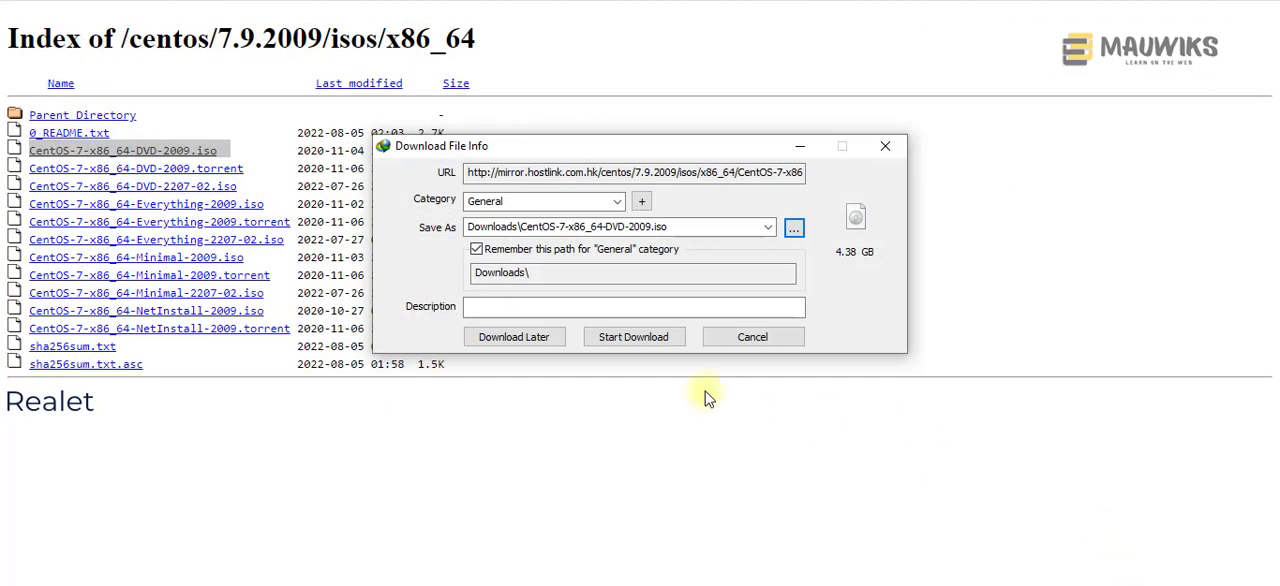
left_click(628, 340)
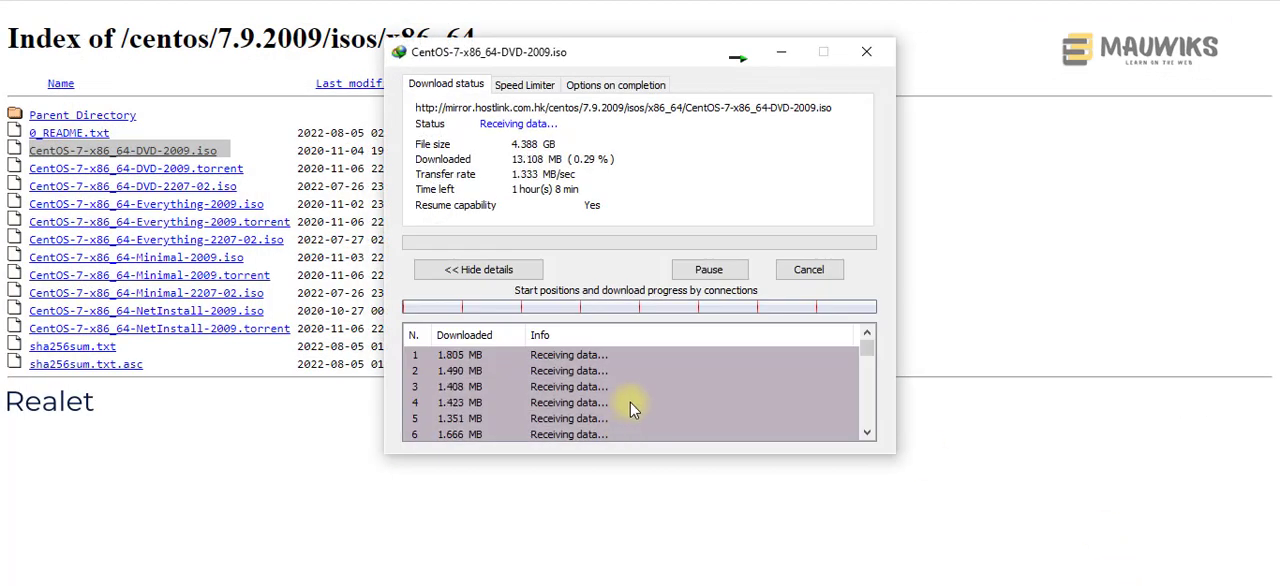
left_click(737, 66)
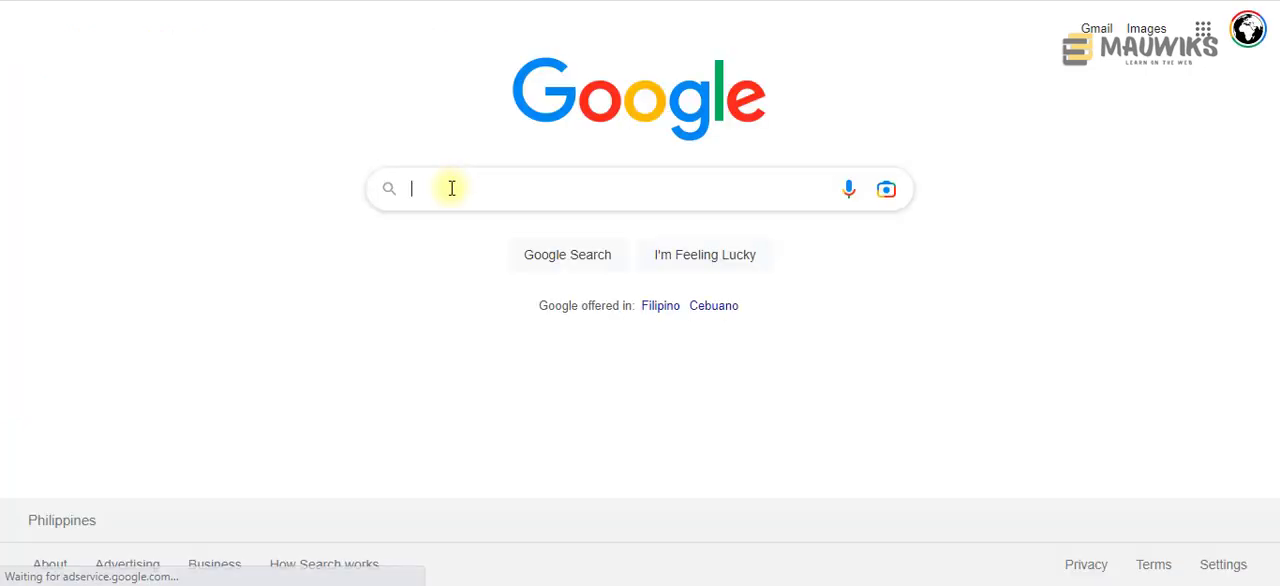
Step: Search Google for "virtualbox download" and open the Oracle VM VirtualBox downloads page
left_click(452, 188)
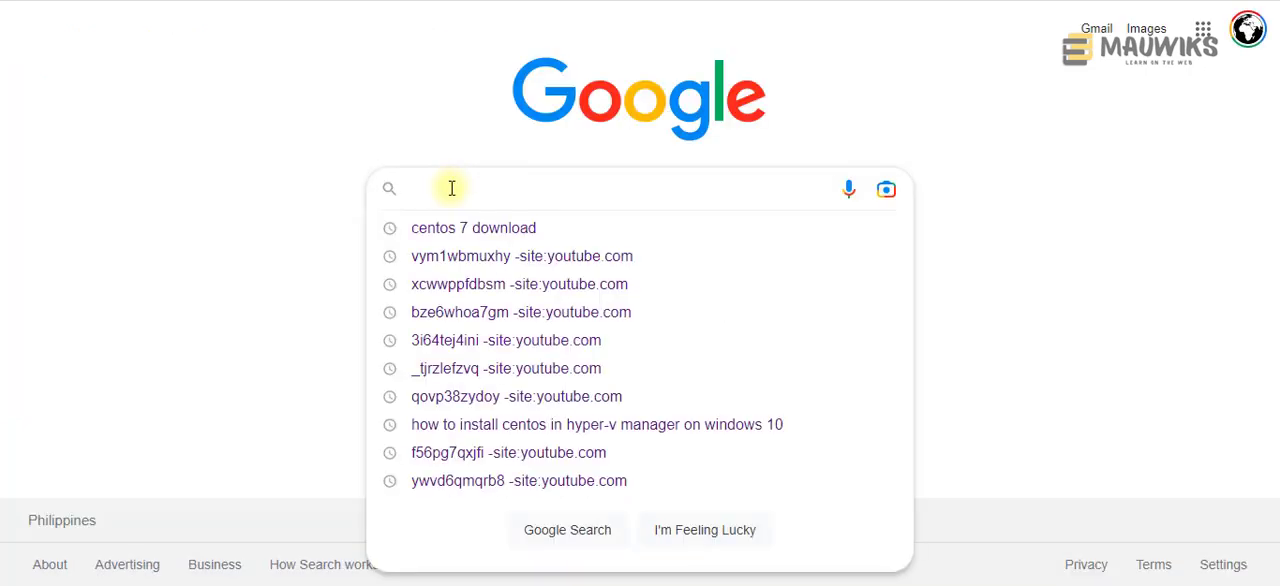
type("virtual")
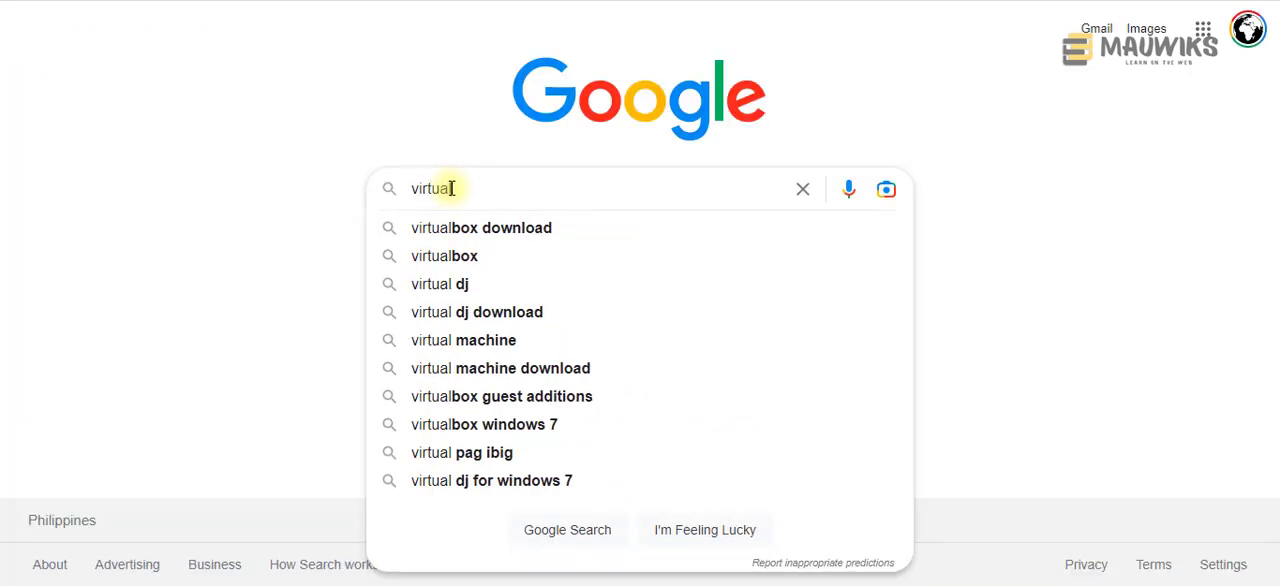
type("box down")
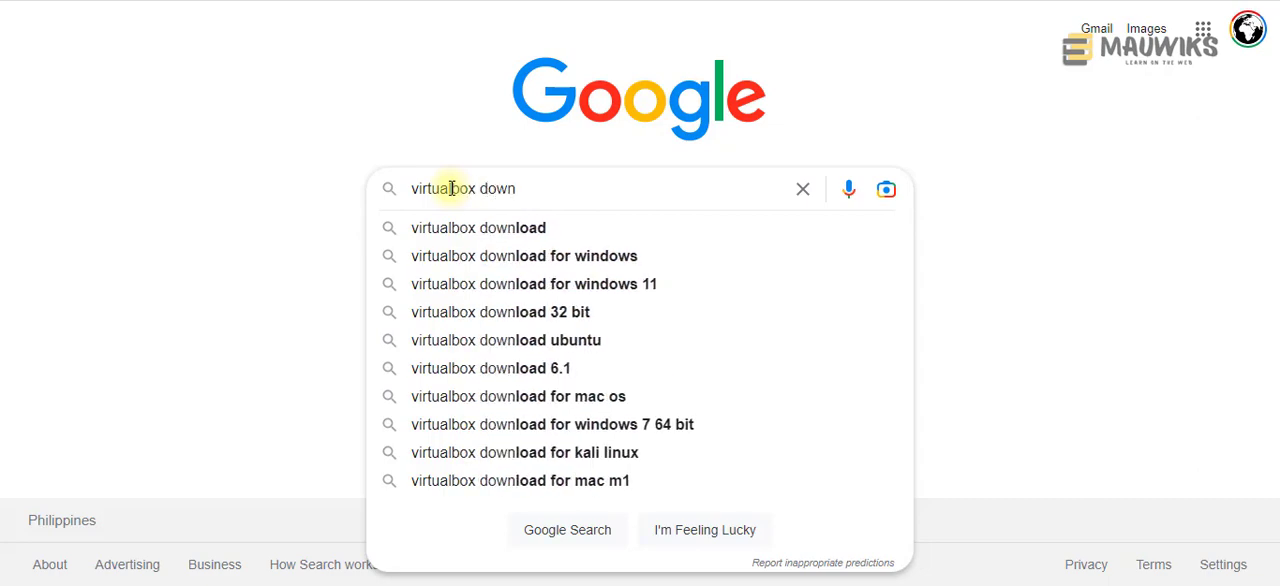
type("loa")
left_click(490, 228)
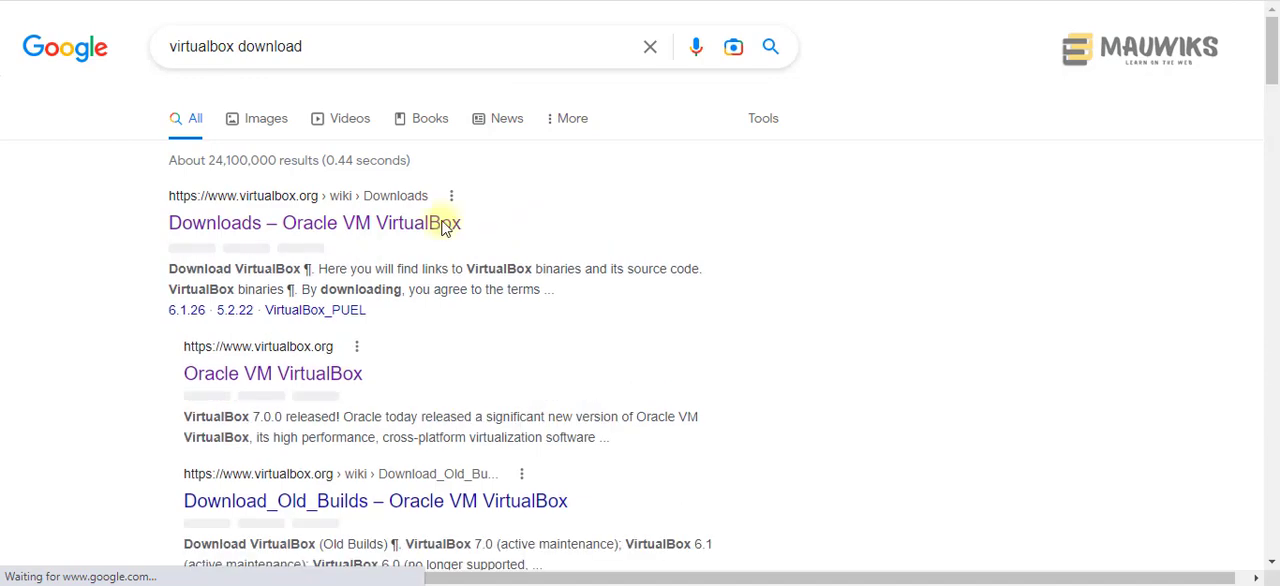
left_click(288, 225)
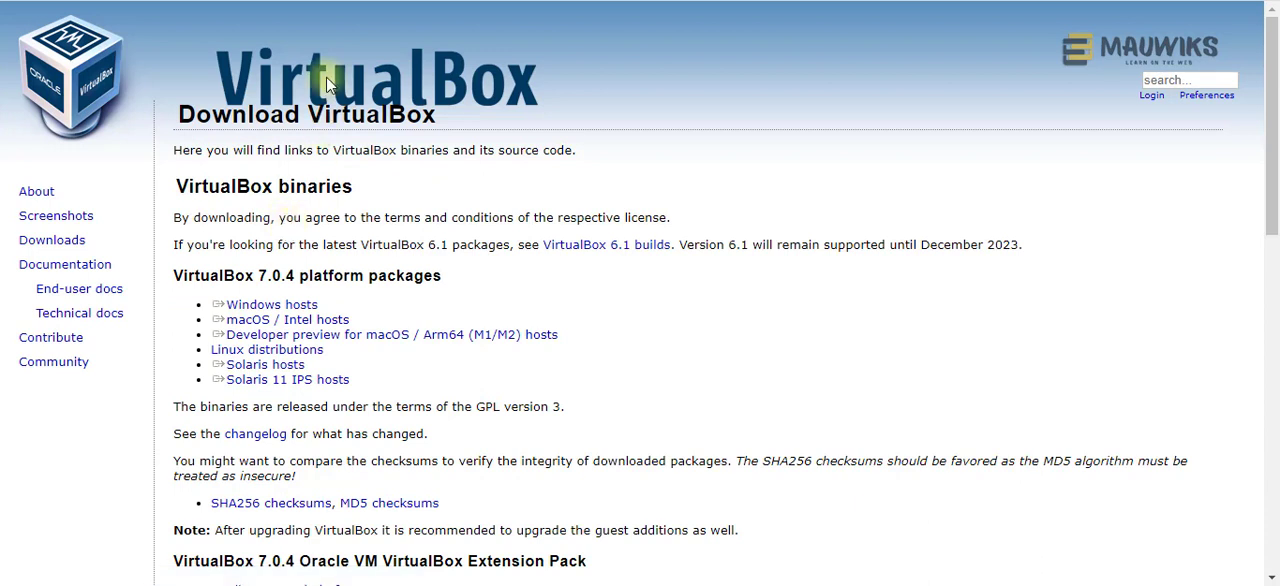
Step: Download the VirtualBox 7.0.4 Windows hosts installer into Downloads, replacing the existing file, and show it in its folder
double_click(249, 281)
triple_click(253, 300)
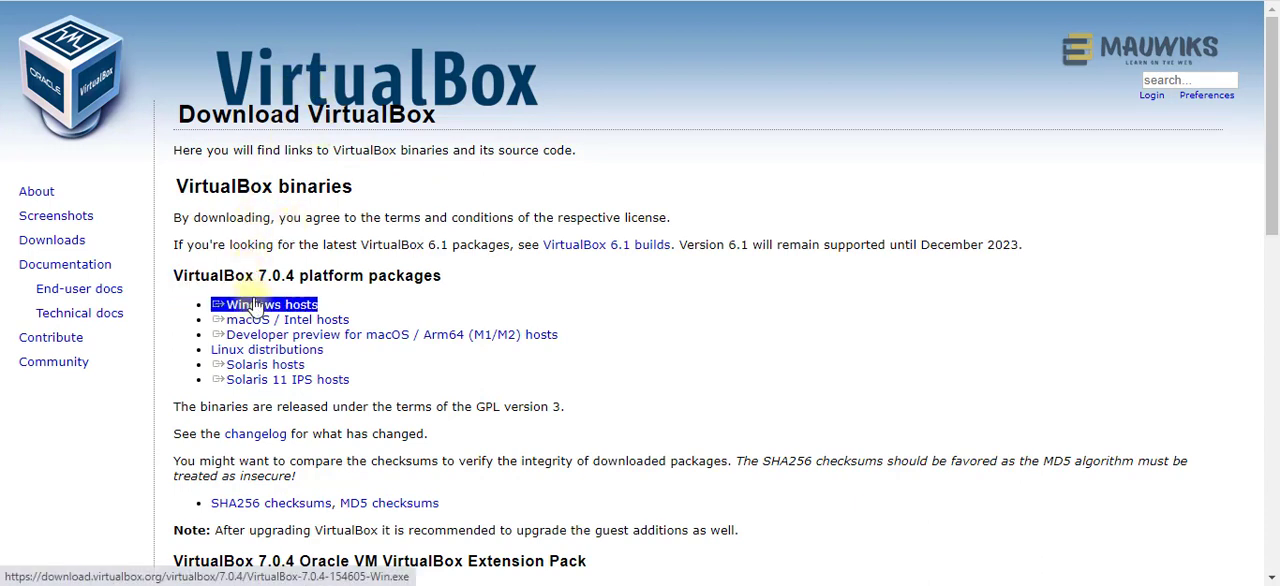
left_click(253, 305)
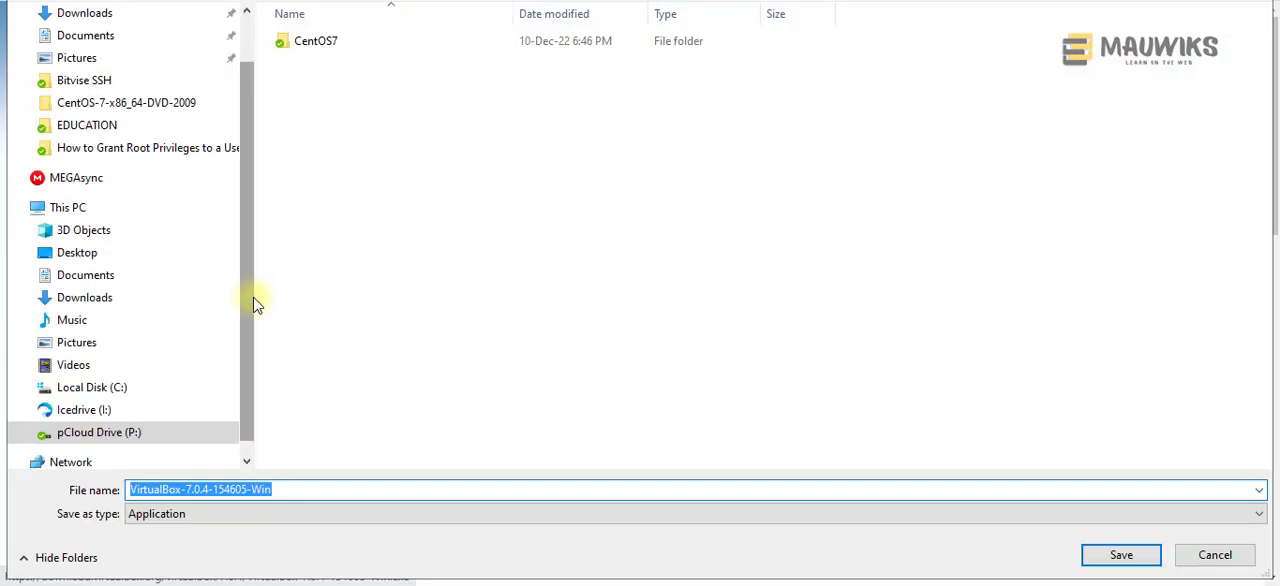
left_click(85, 13)
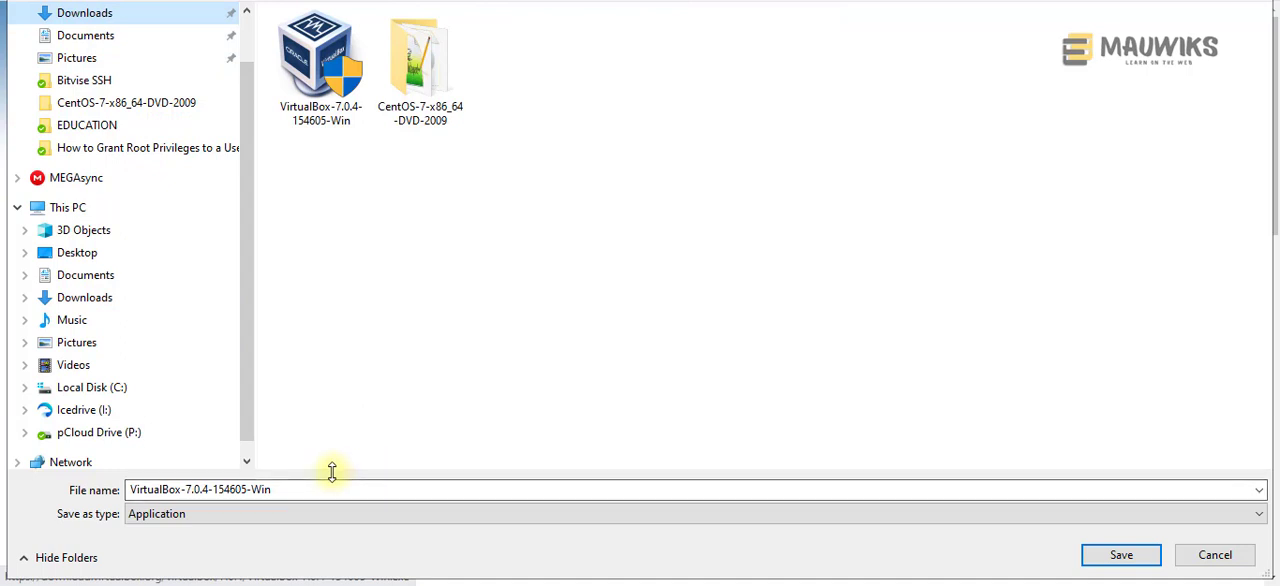
left_click(1108, 572)
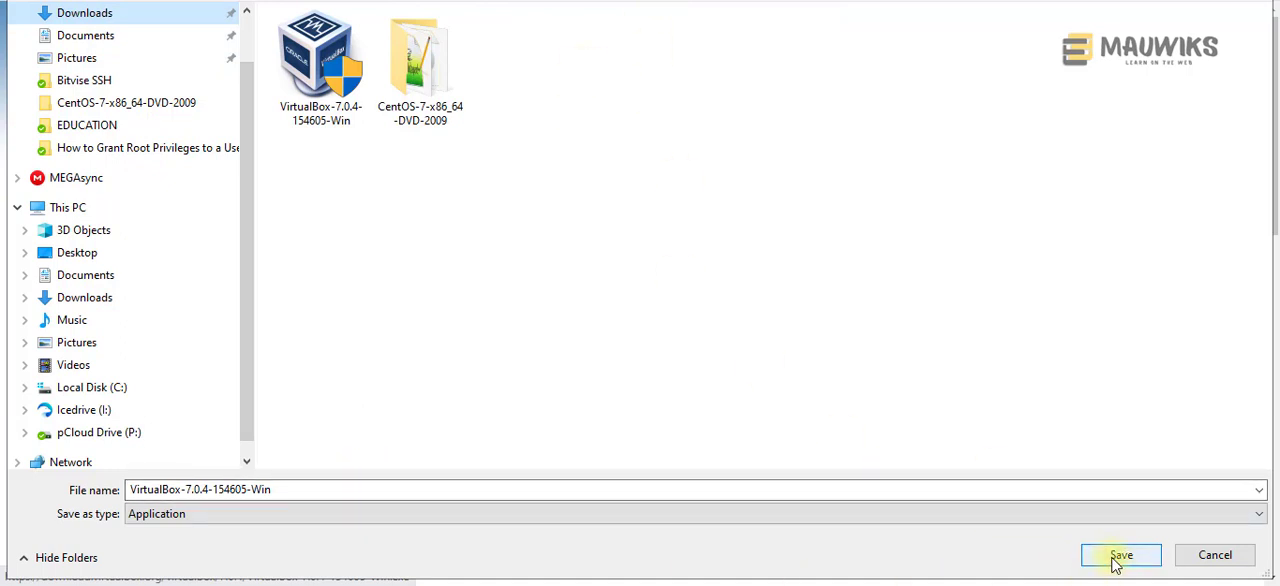
left_click(320, 73)
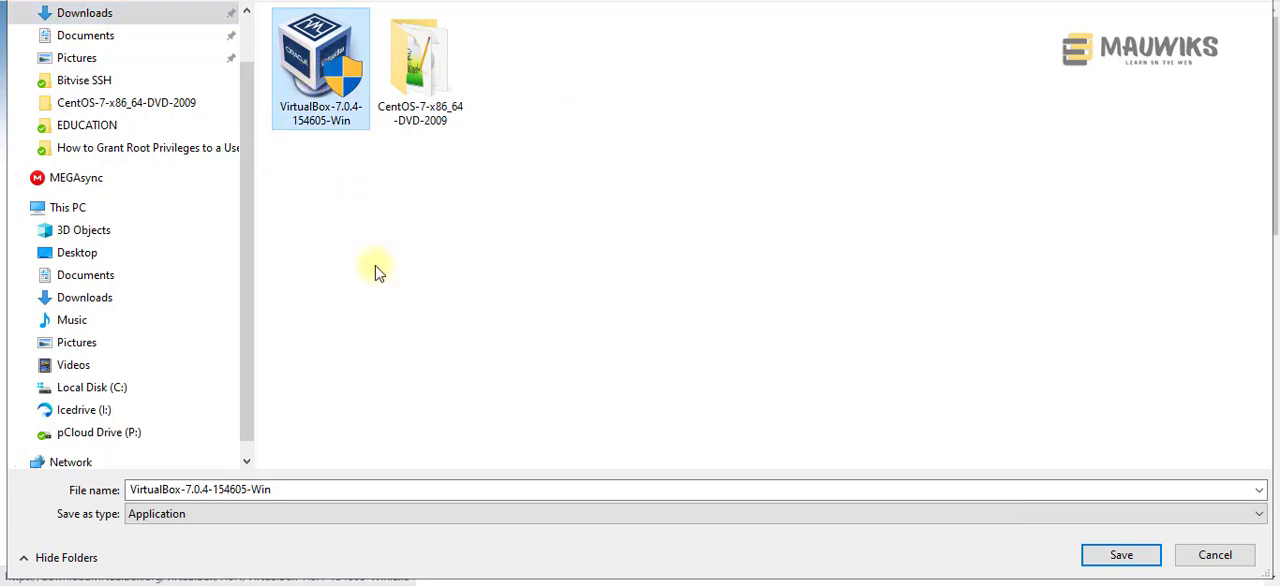
left_click(382, 314)
left_click(1100, 552)
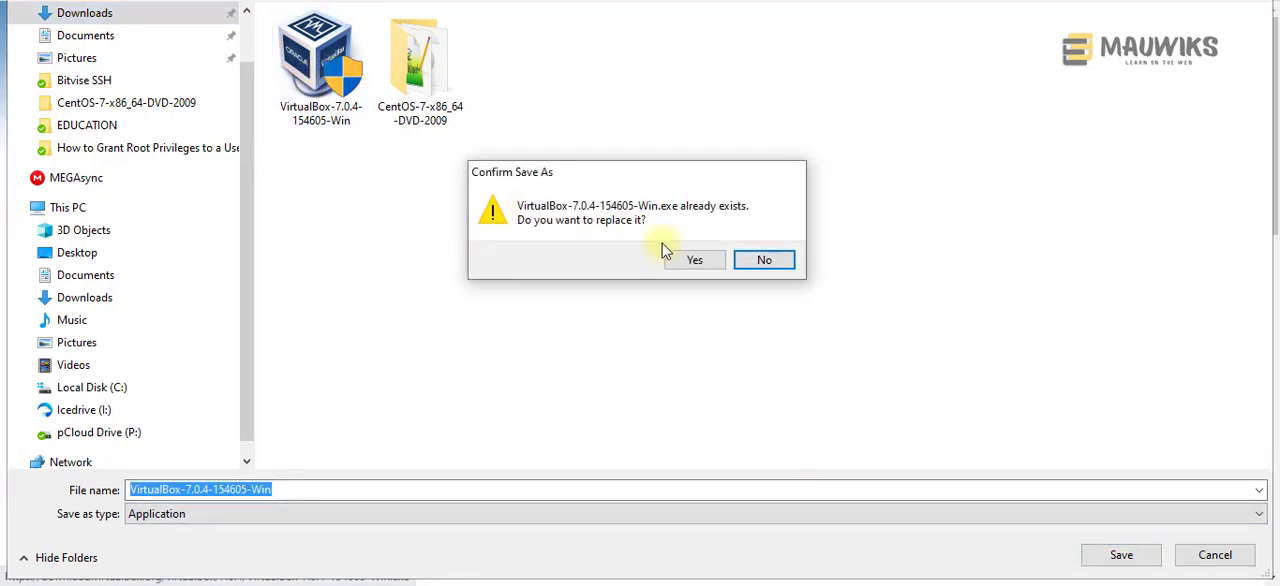
left_click(678, 268)
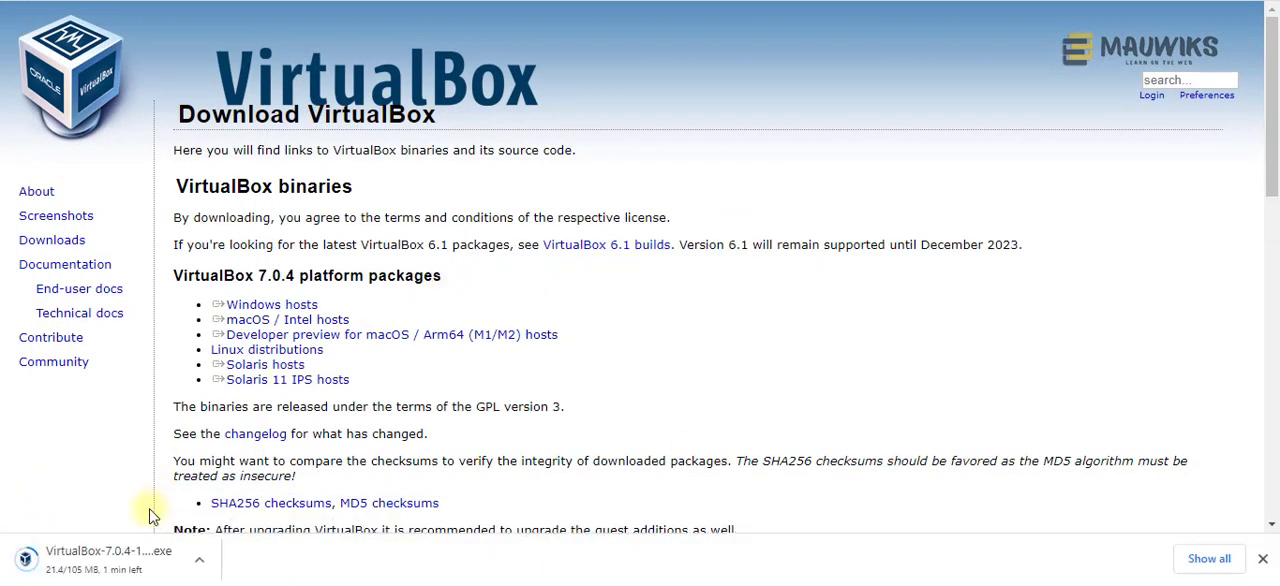
left_click(201, 564)
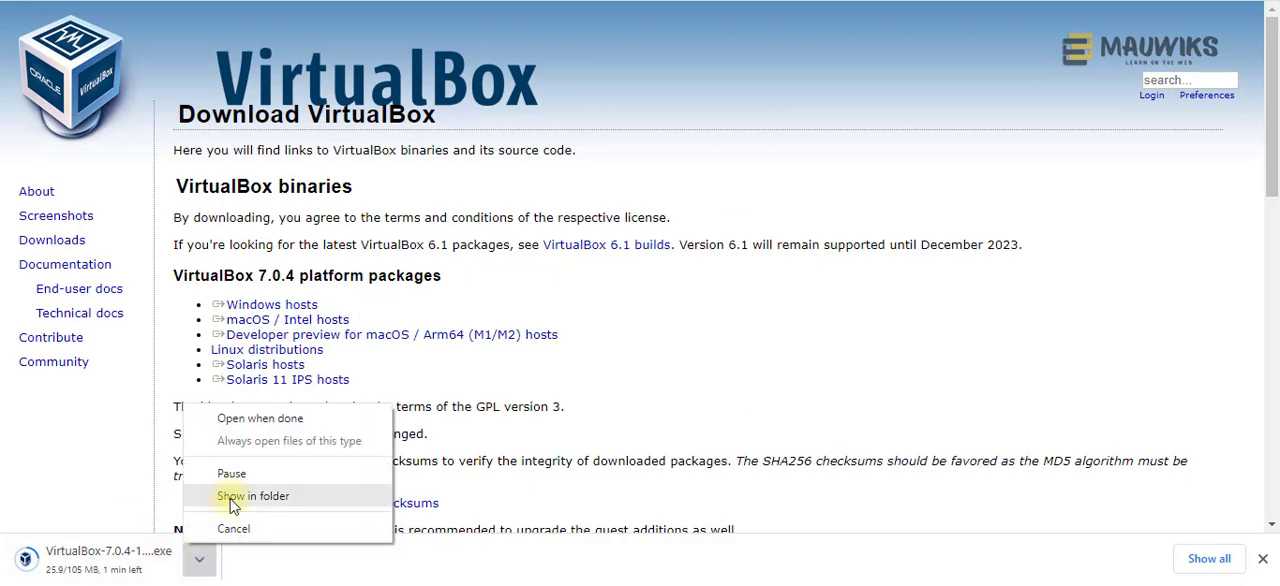
left_click(231, 498)
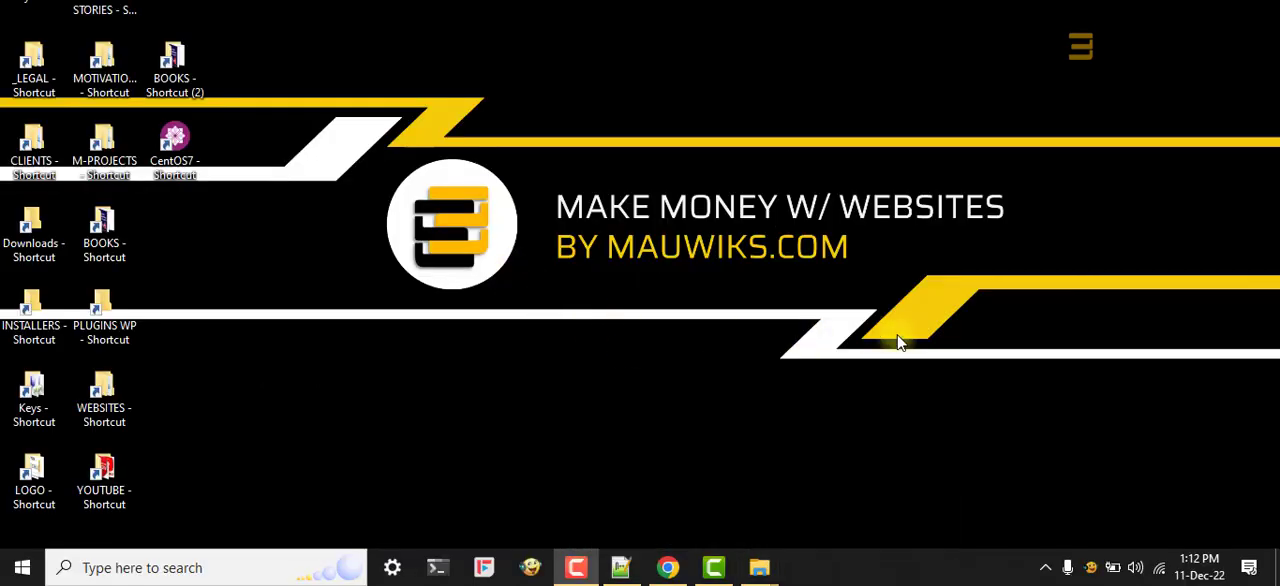
Step: Search Windows for This PC, open it, and go to the Downloads folder
left_click(18, 574)
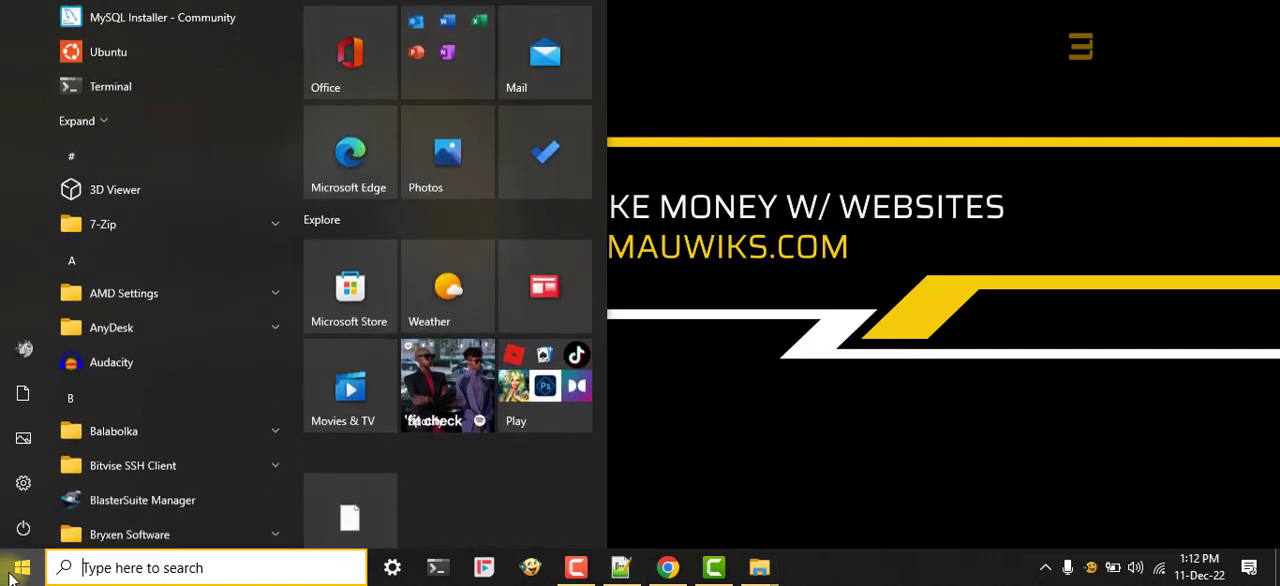
left_click(130, 569)
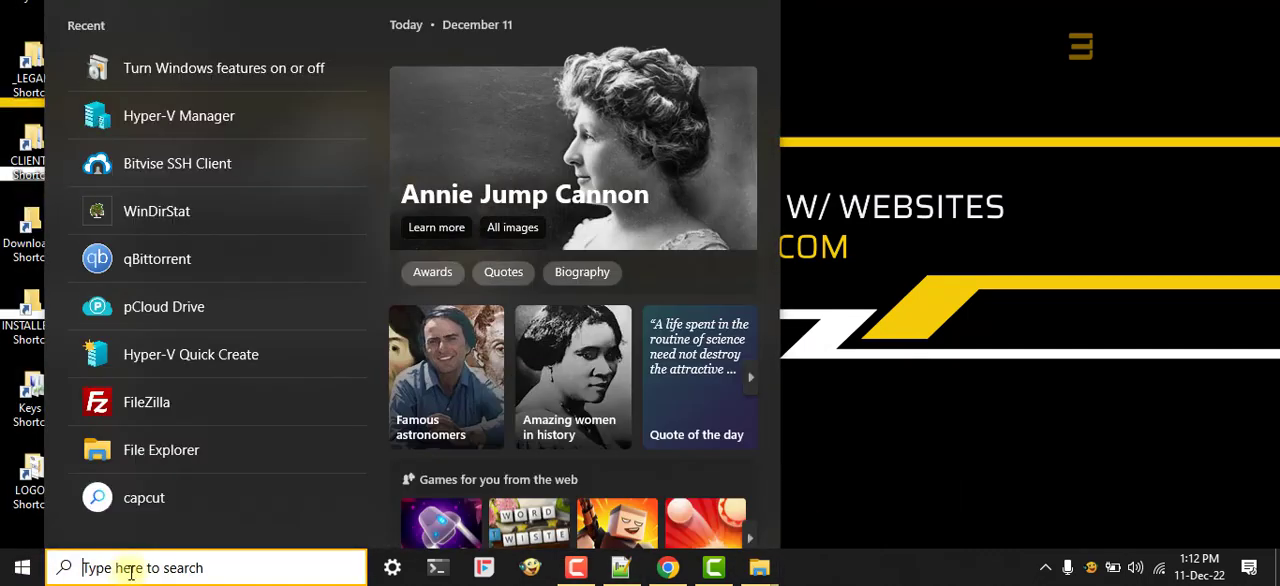
type("pc")
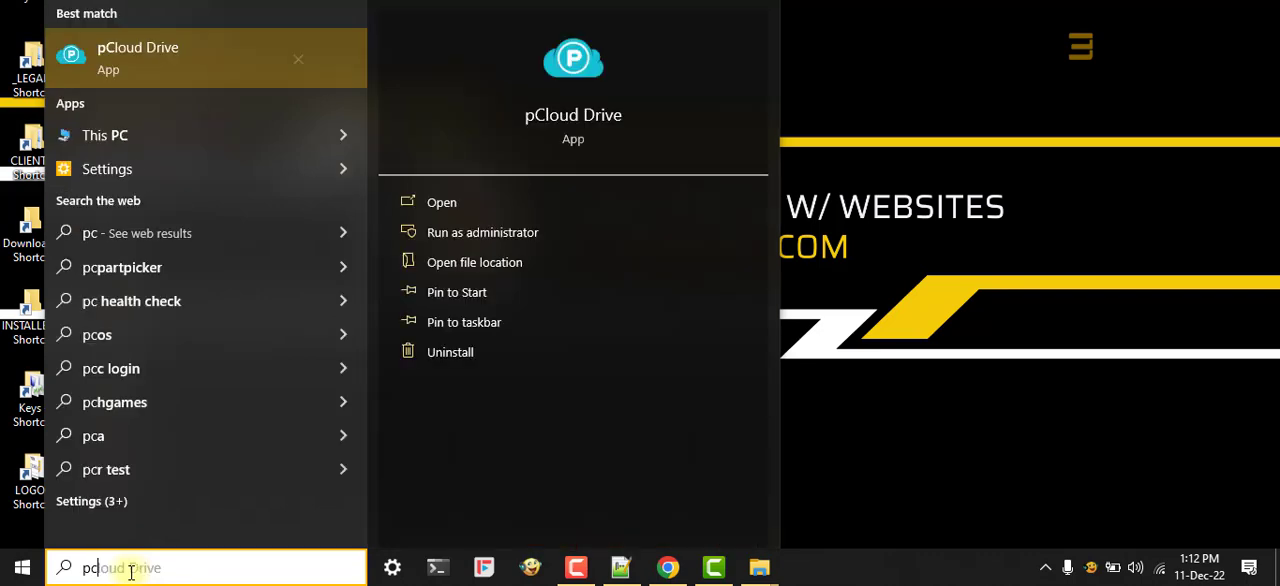
left_click(115, 141)
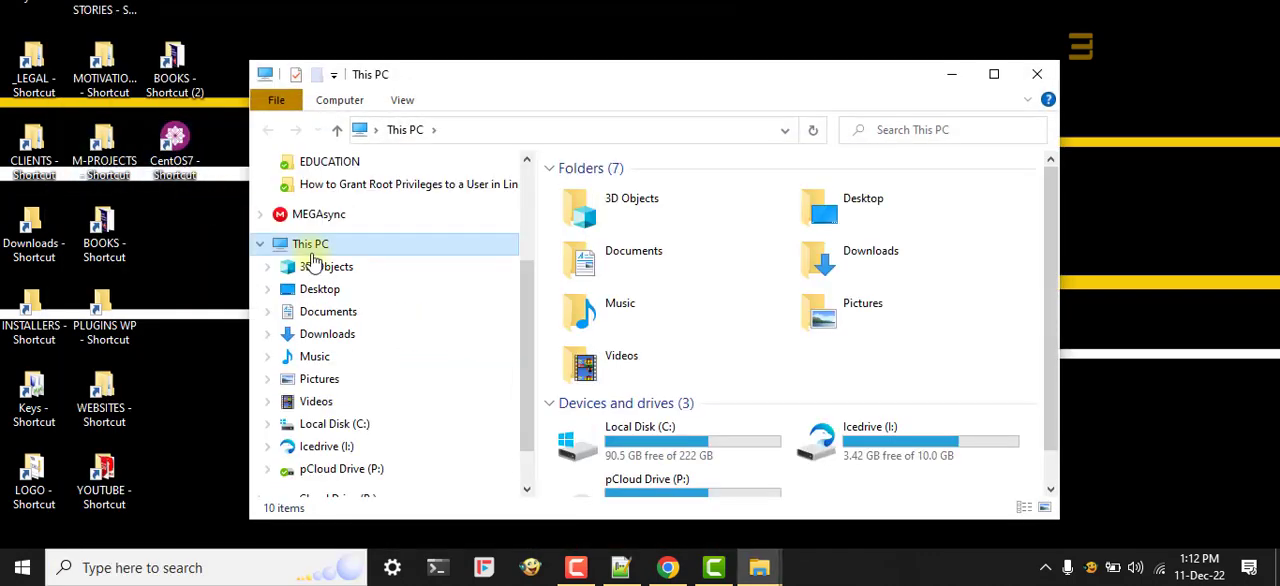
left_click(318, 333)
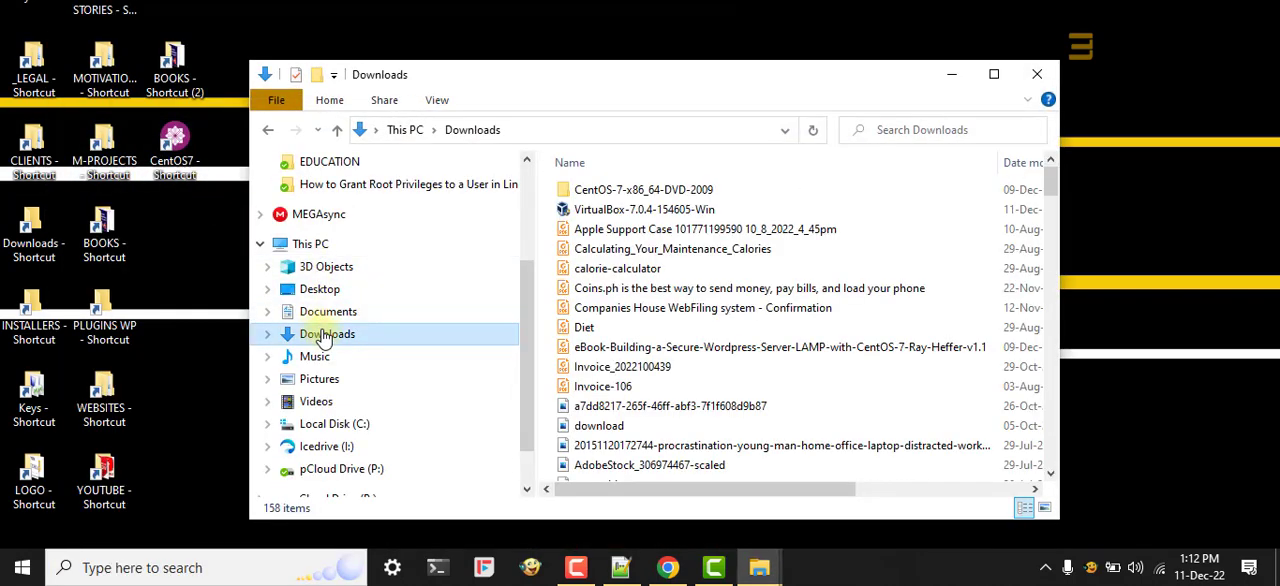
Step: Run VirtualBox-7.0.4-154605-Win as administrator and start installation with default features and location, accepting the network reset and missing Python dependencies
right_click(603, 218)
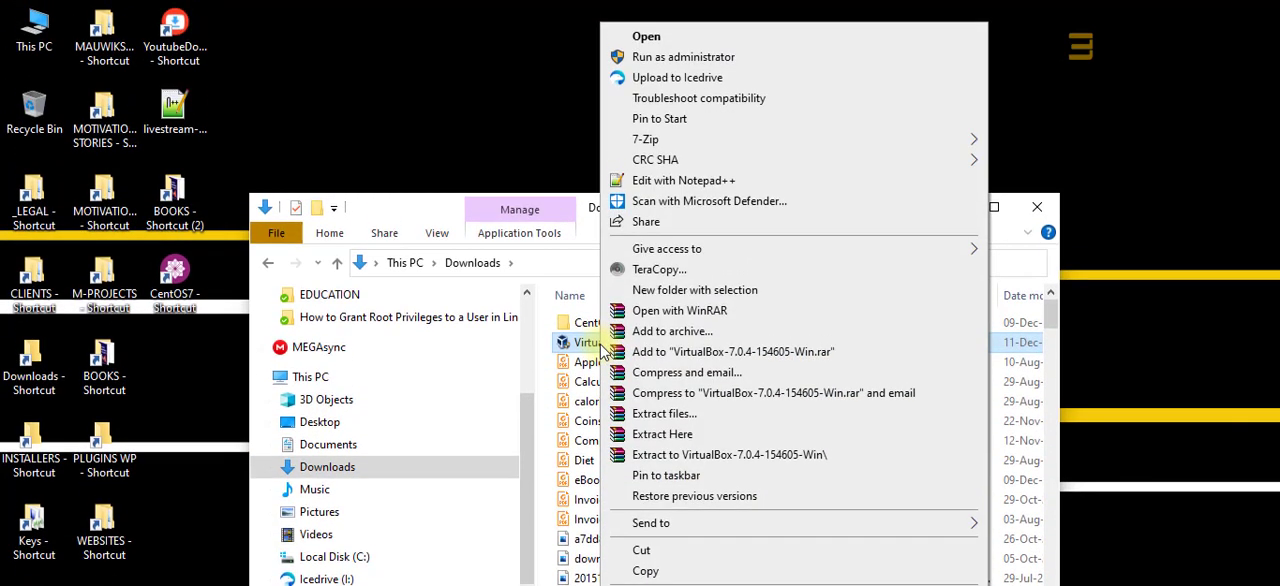
left_click(660, 58)
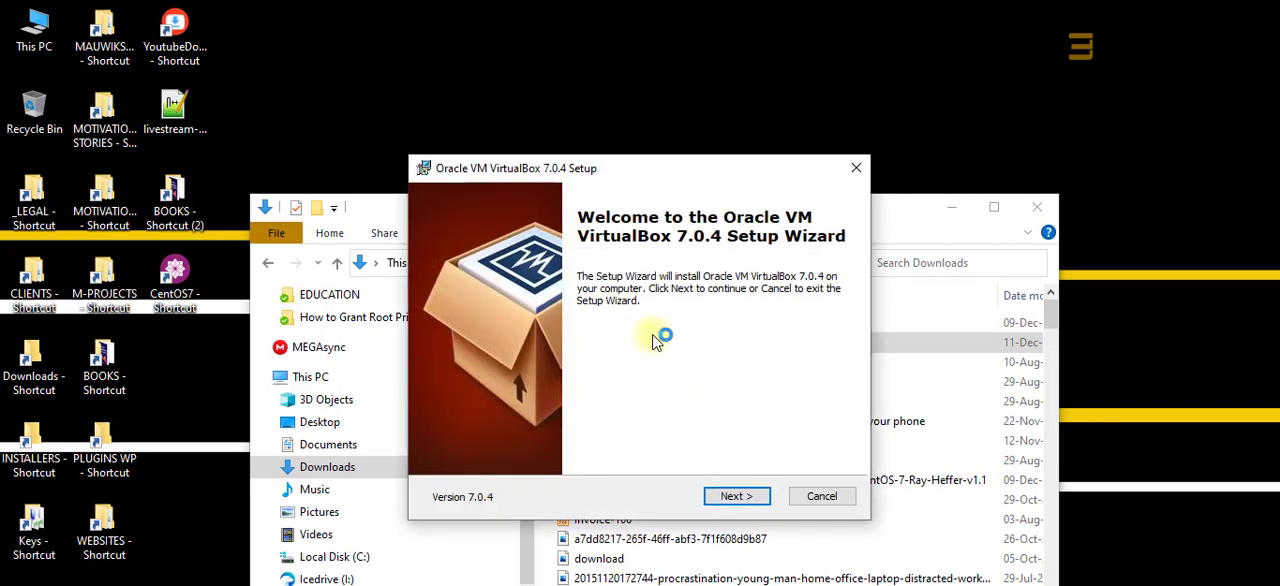
left_click(736, 496)
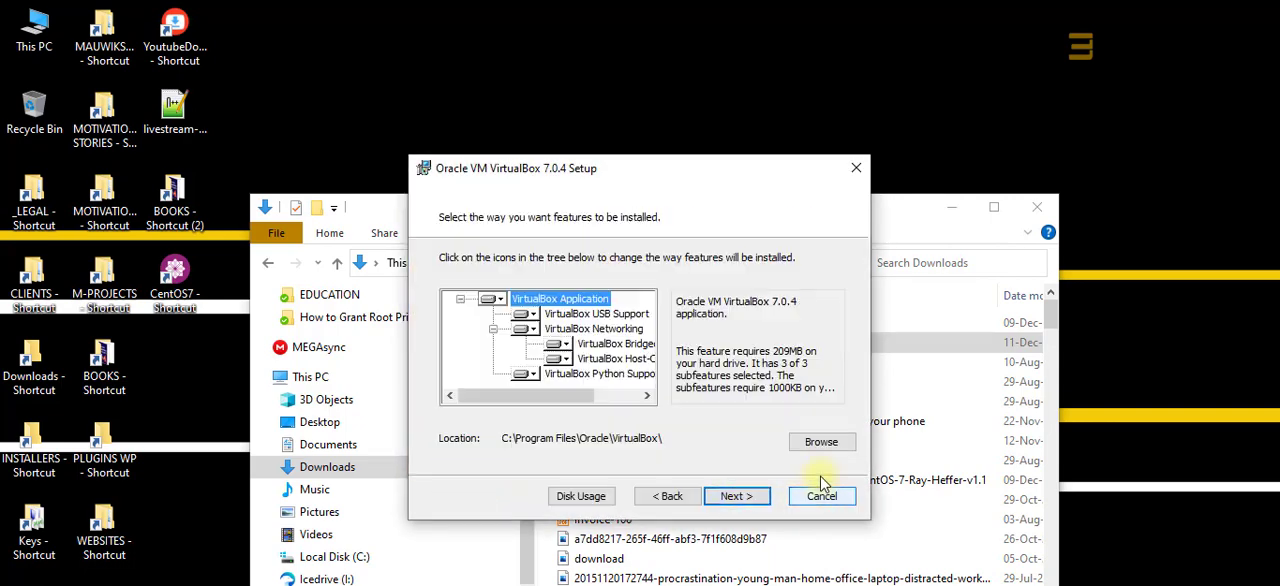
left_click(734, 497)
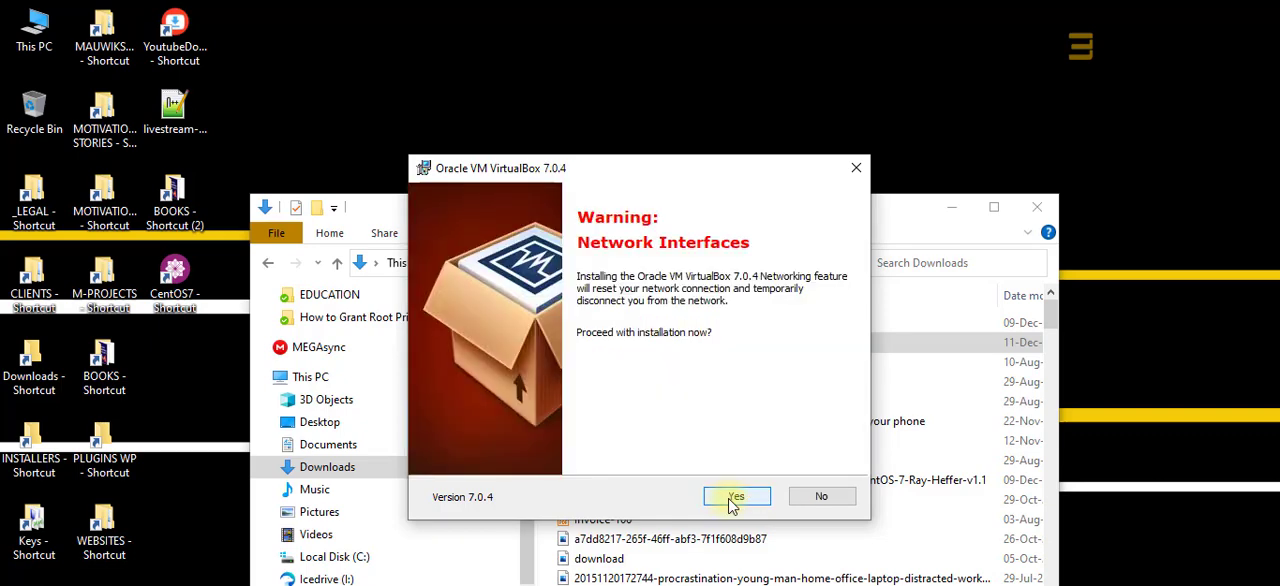
left_click(731, 503)
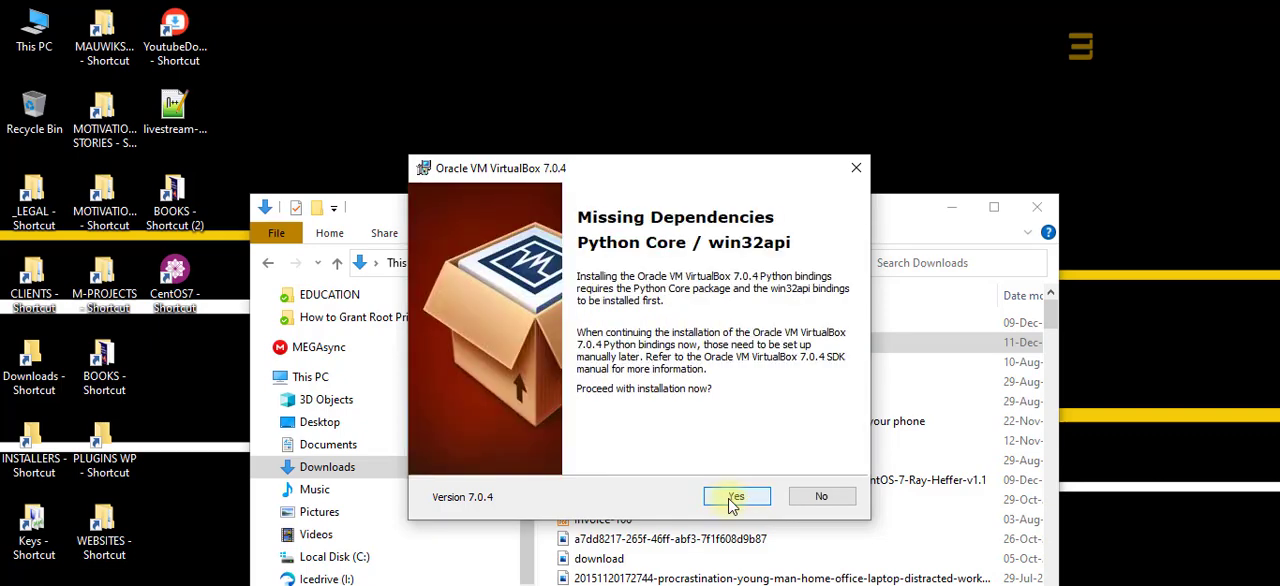
left_click(731, 503)
left_click(731, 503)
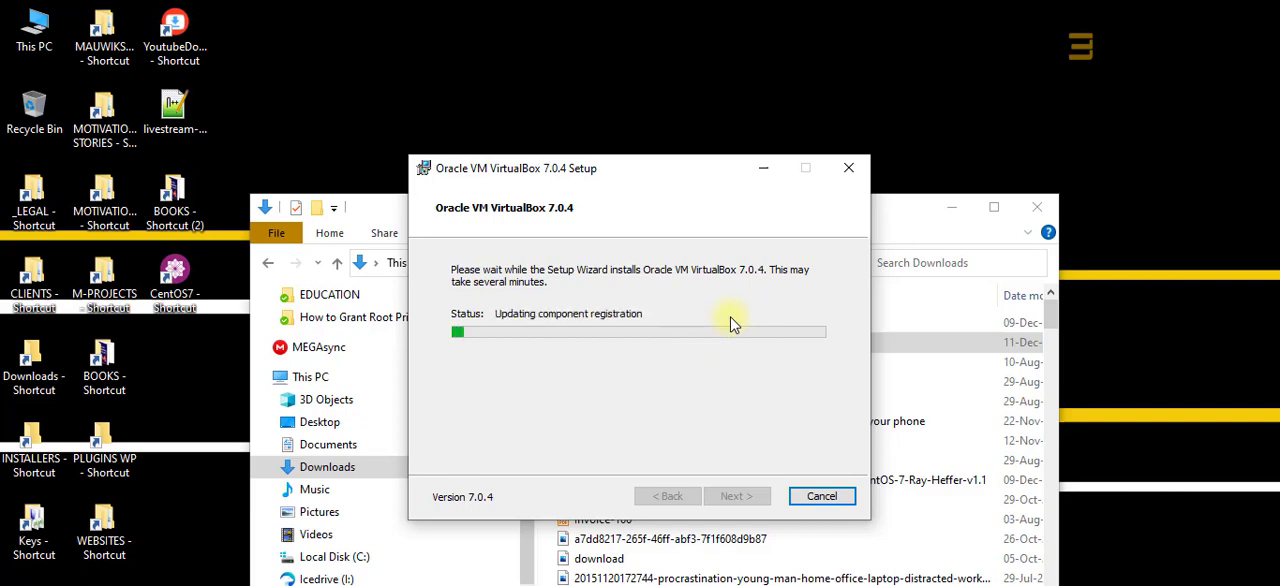
Step: Minimize the Downloads window, finish the VirtualBox setup with starting it after installation enabled, and bring up the VirtualBox Manager window
left_click(940, 207)
left_click(951, 207)
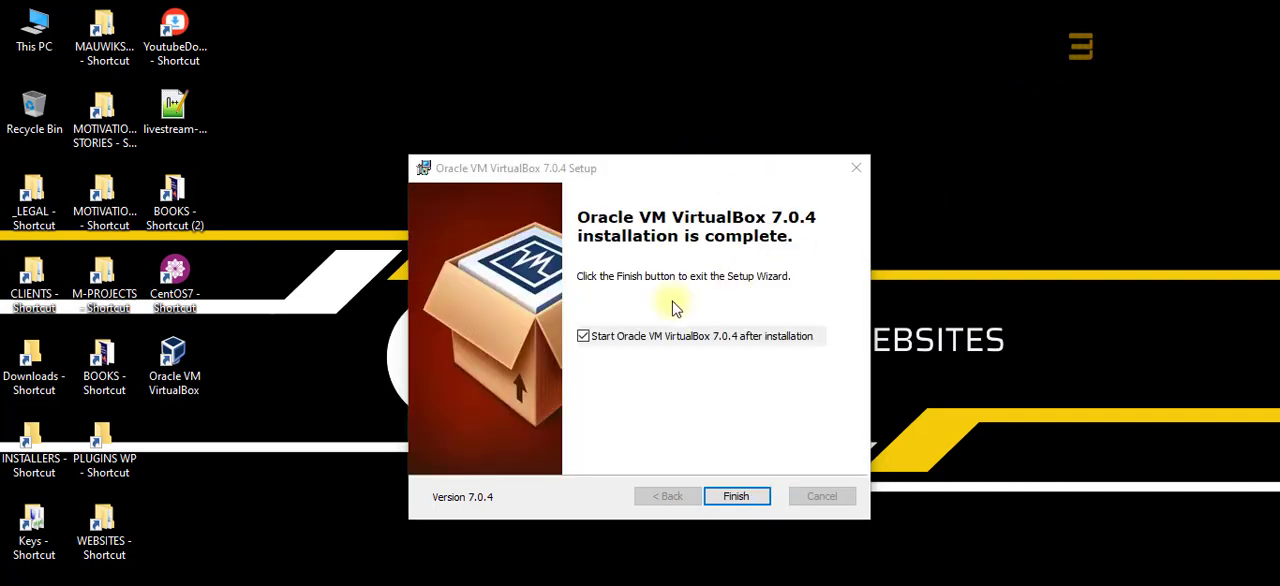
left_click(744, 495)
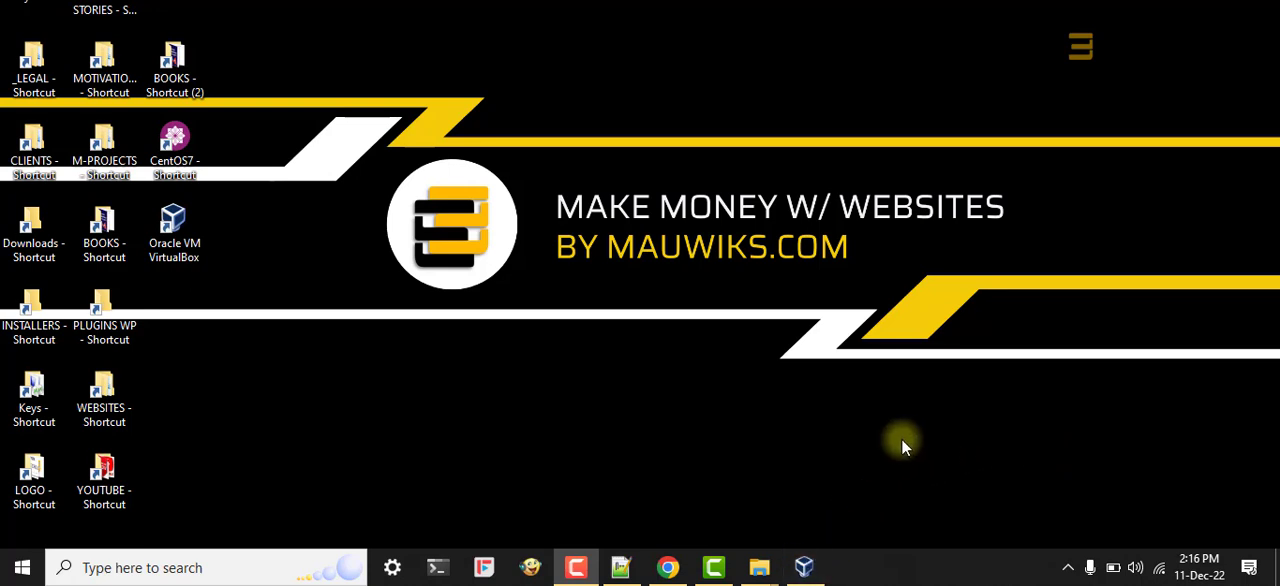
mouse_move(805, 570)
left_click(797, 540)
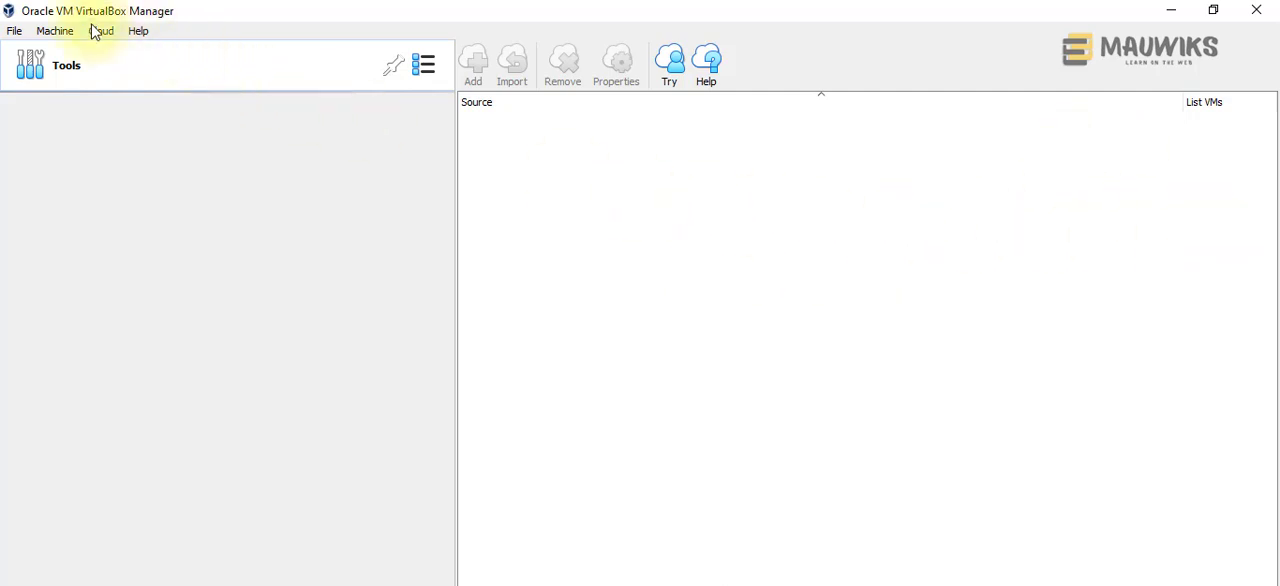
Step: Start creating a new virtual machine and name it CentOS
left_click(52, 32)
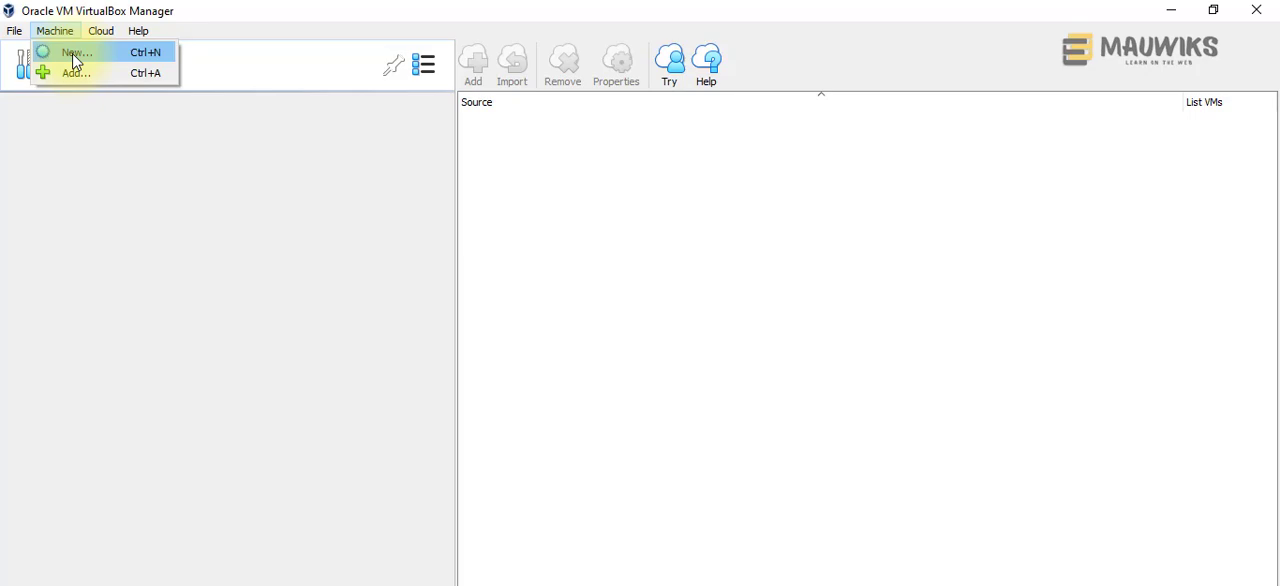
left_click(76, 62)
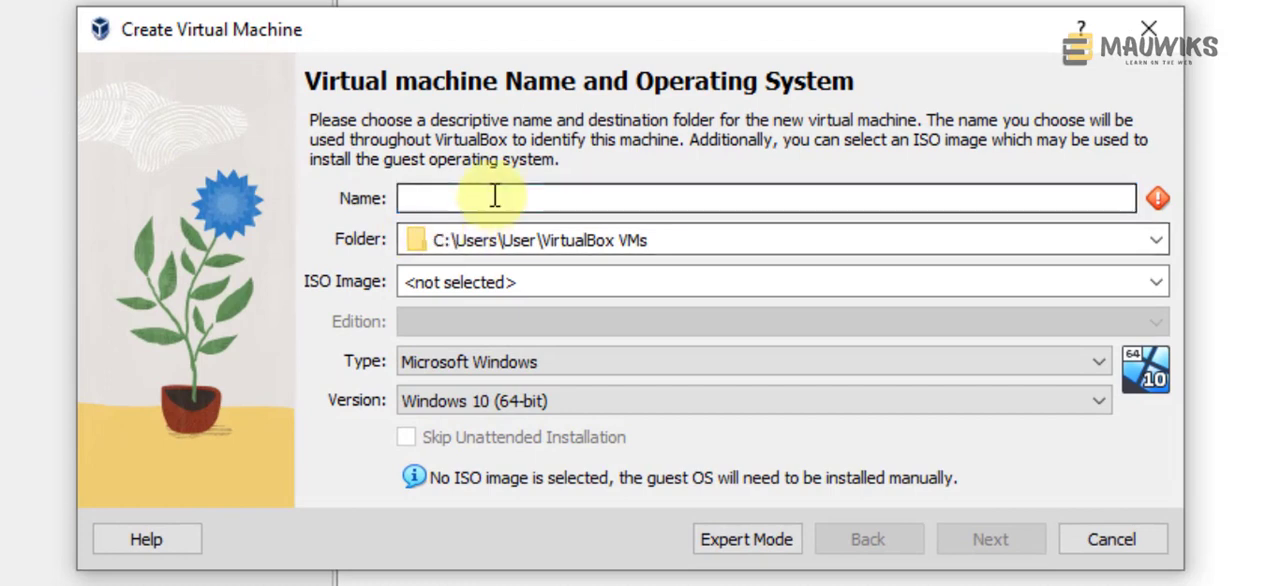
type("CentOS")
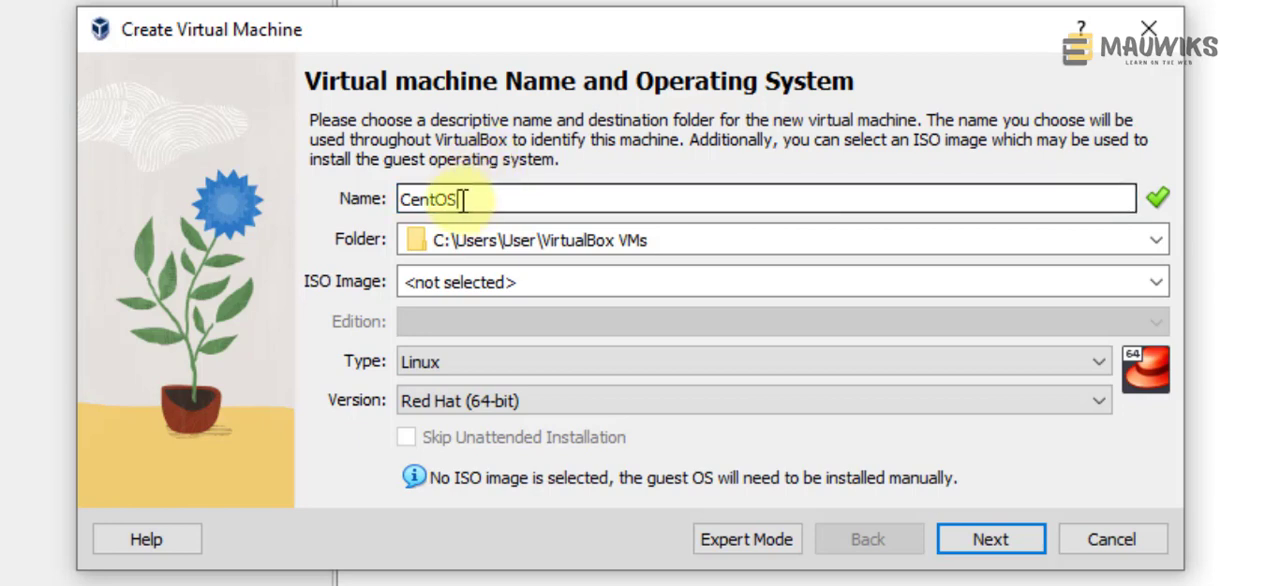
double_click(468, 199)
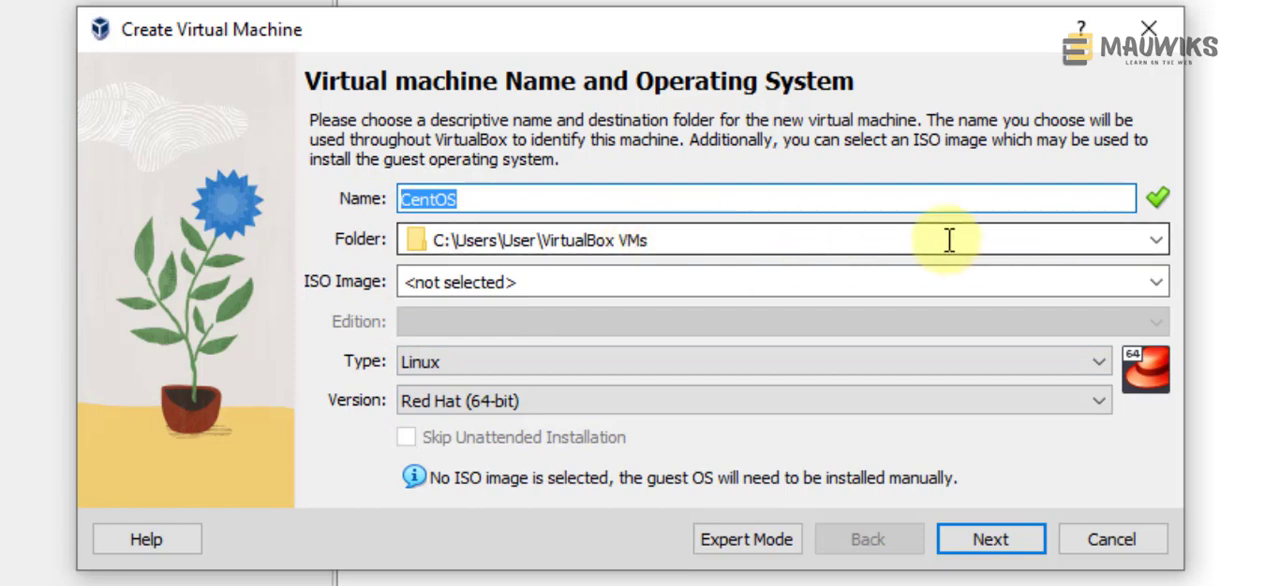
Step: Browse for another virtual machine folder and open PROGRAMS on pCloud Drive (P:)
left_click(808, 243)
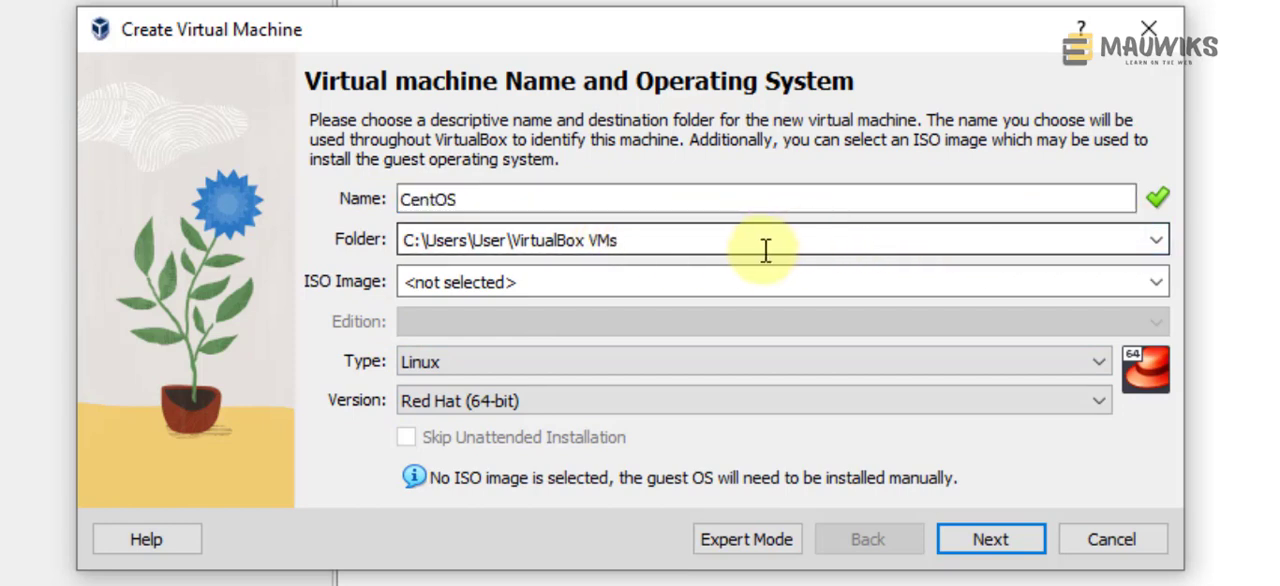
left_click_drag(766, 246, 388, 250)
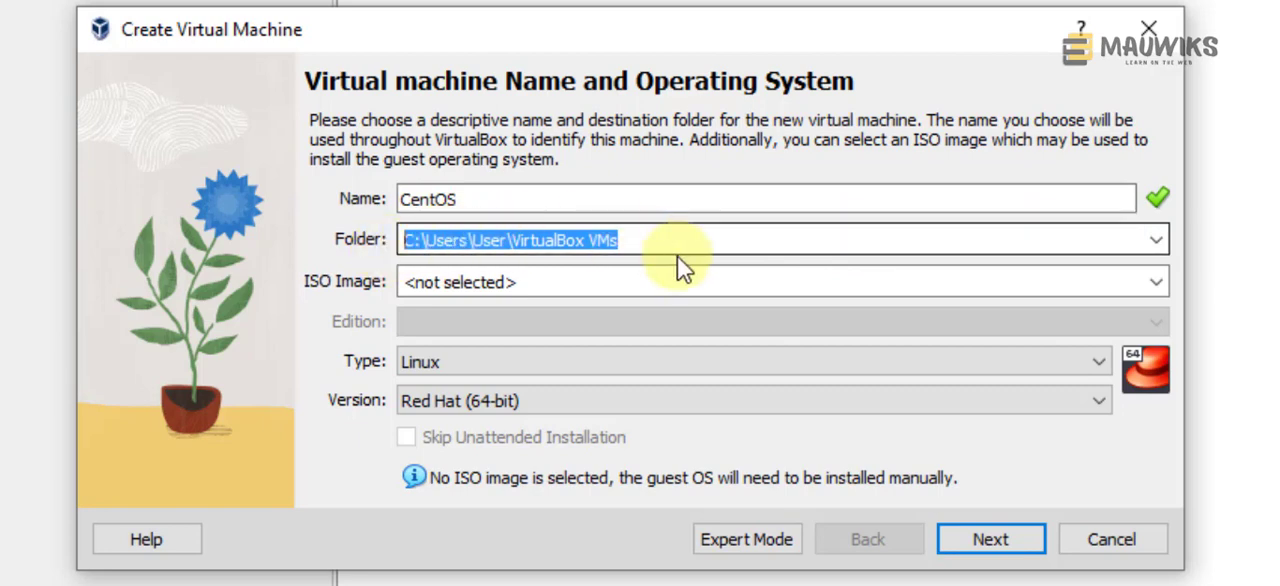
left_click(737, 240)
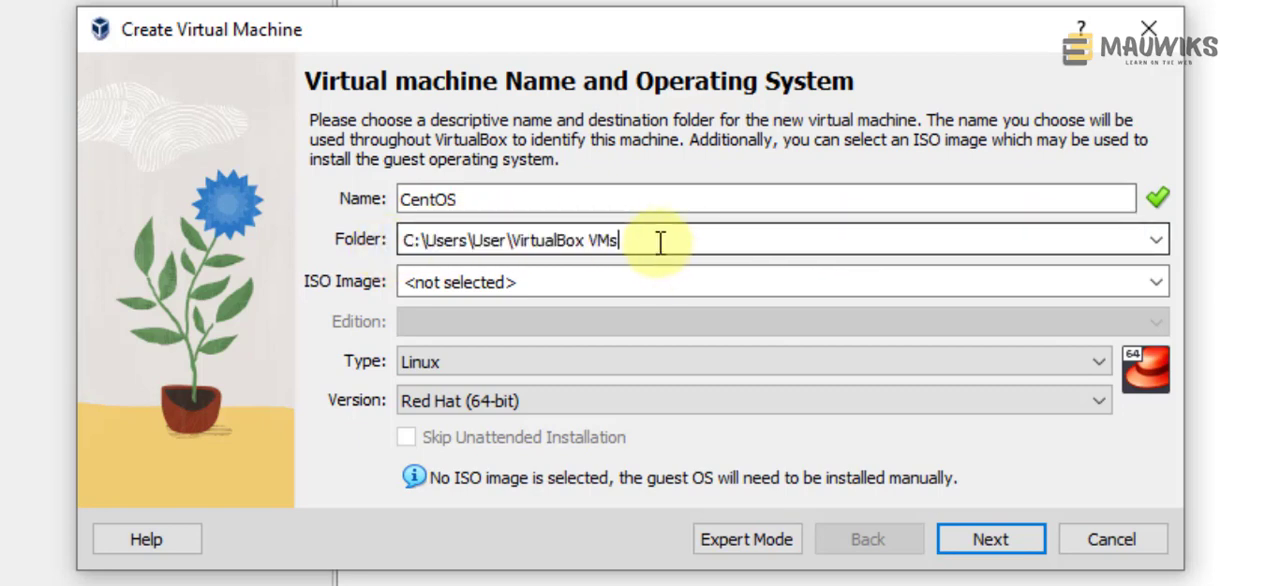
left_click(1158, 245)
left_click(472, 293)
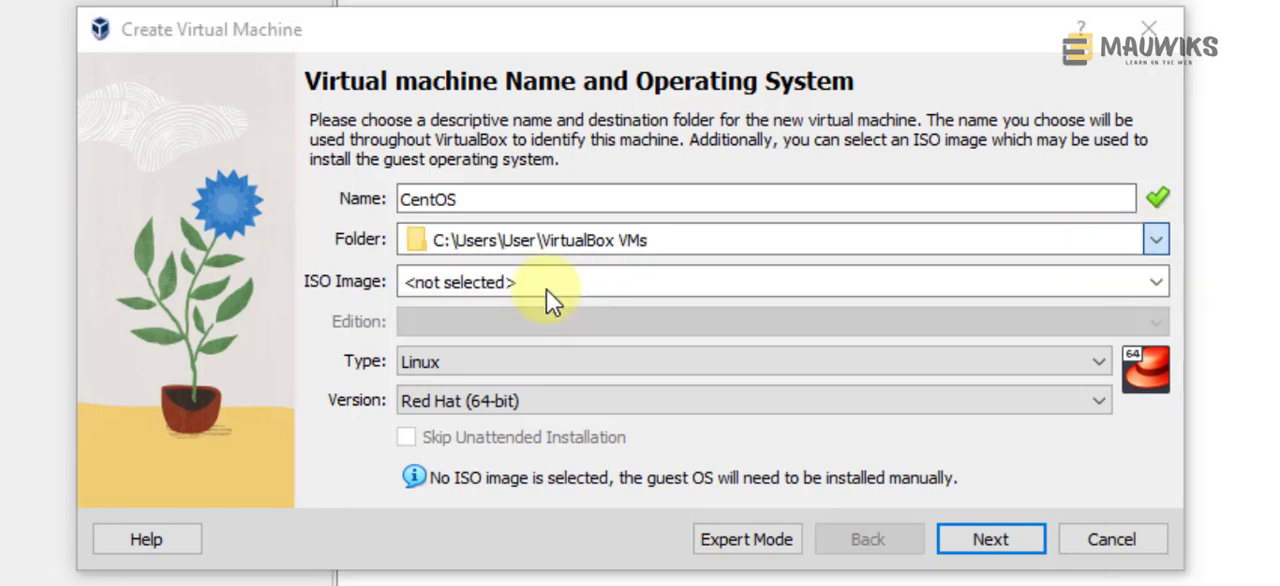
scroll(260, 520, "down", 3)
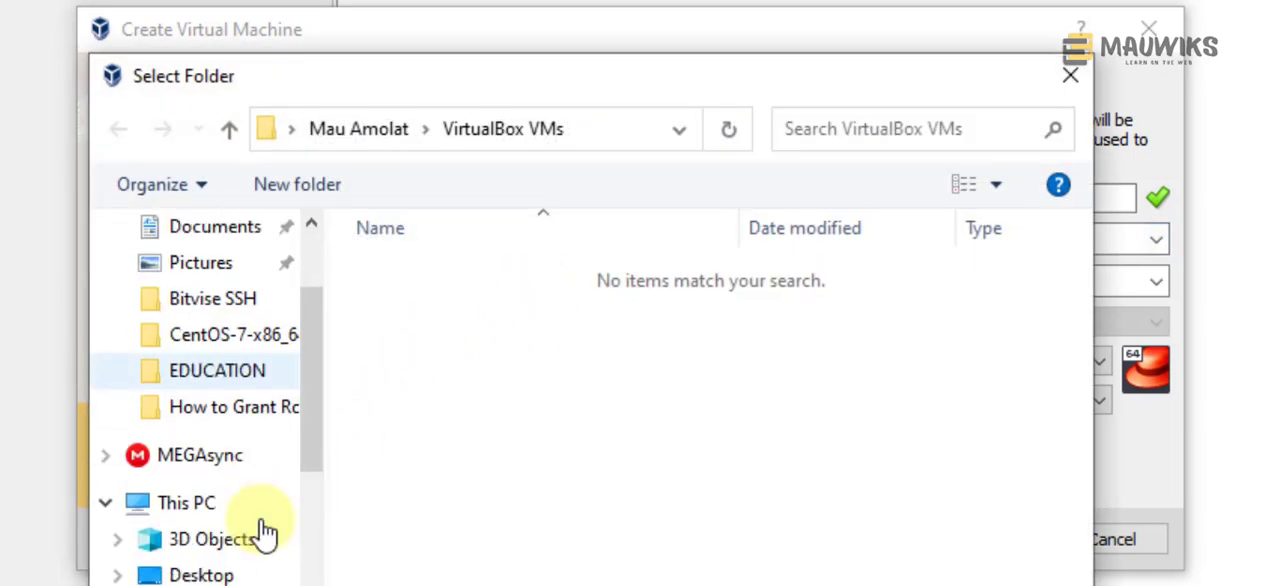
scroll(265, 533, "down", 4)
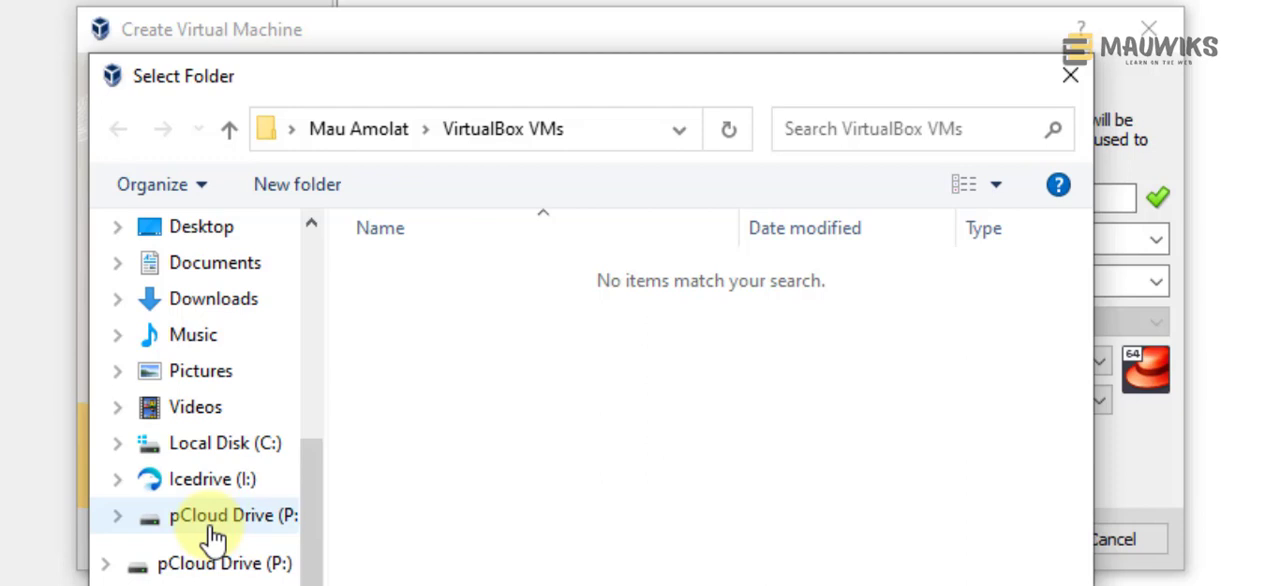
left_click(213, 517)
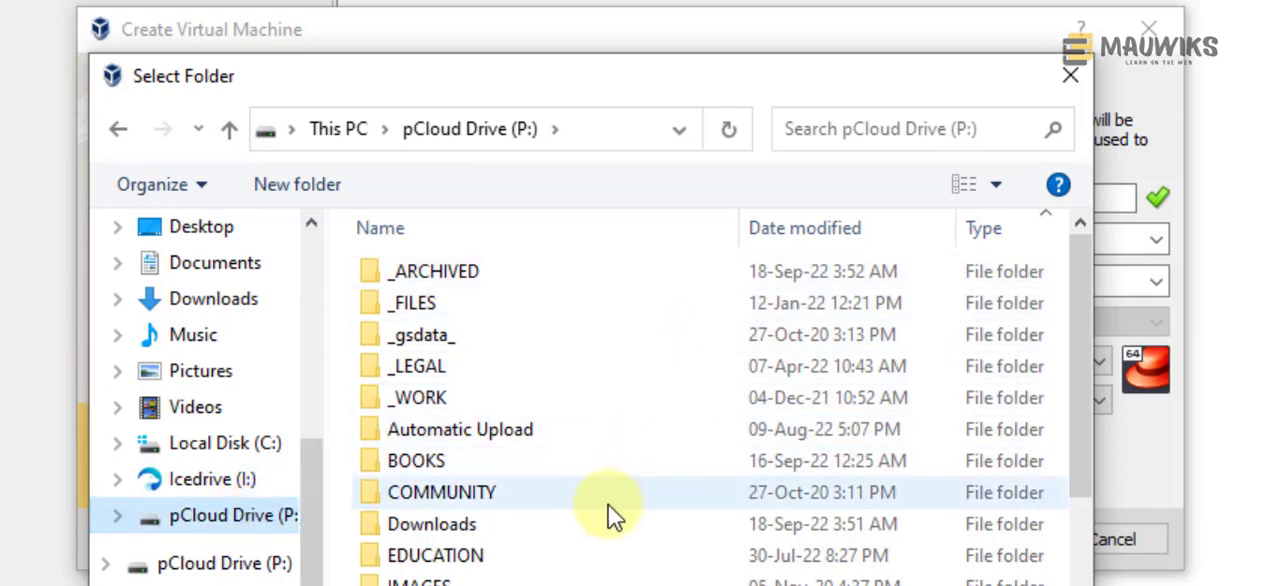
scroll(609, 514, "down", 2)
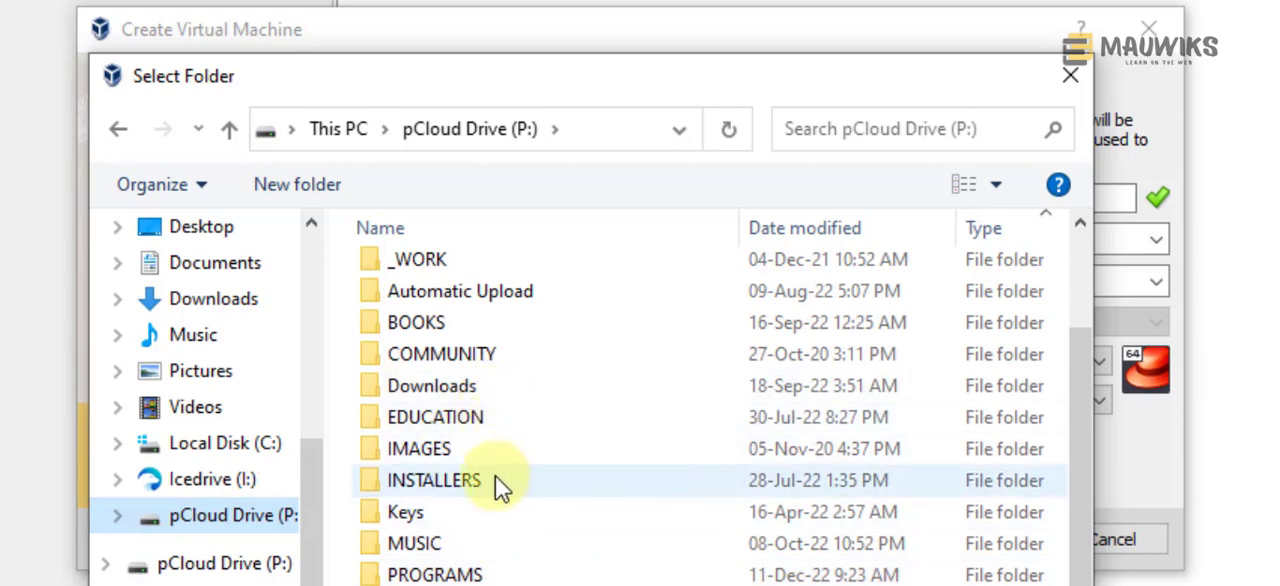
double_click(450, 575)
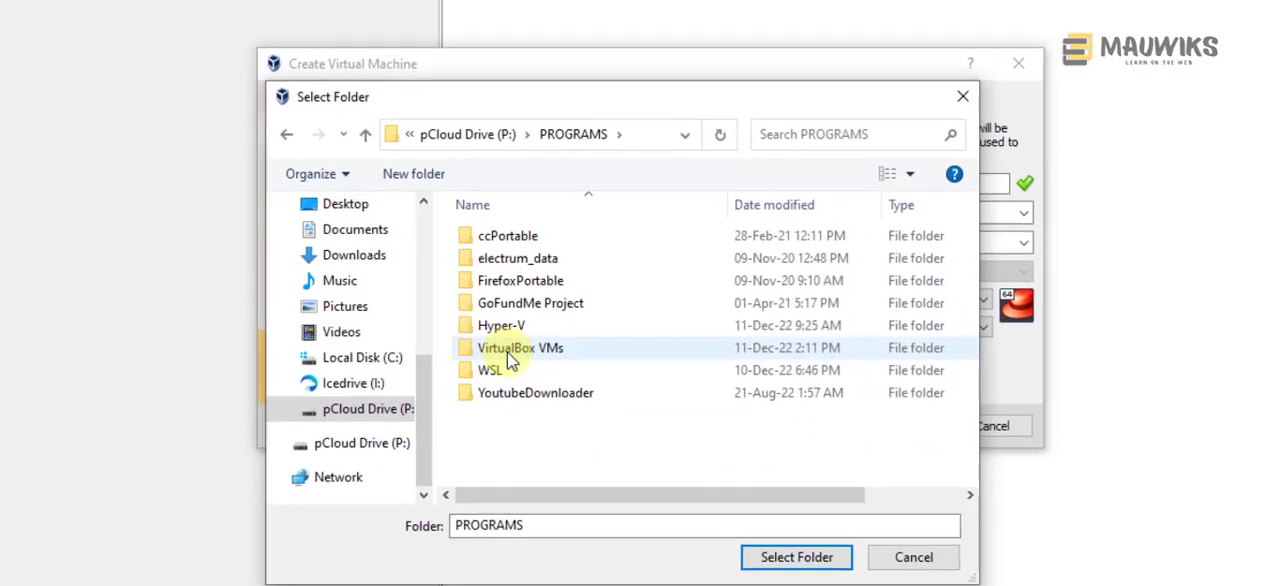
Step: Set the machine folder to VirtualBox VMs inside PROGRAMS and choose CentOS-7-x86_64-DVD-2009.iso from Downloads as the ISO image
left_click(432, 432)
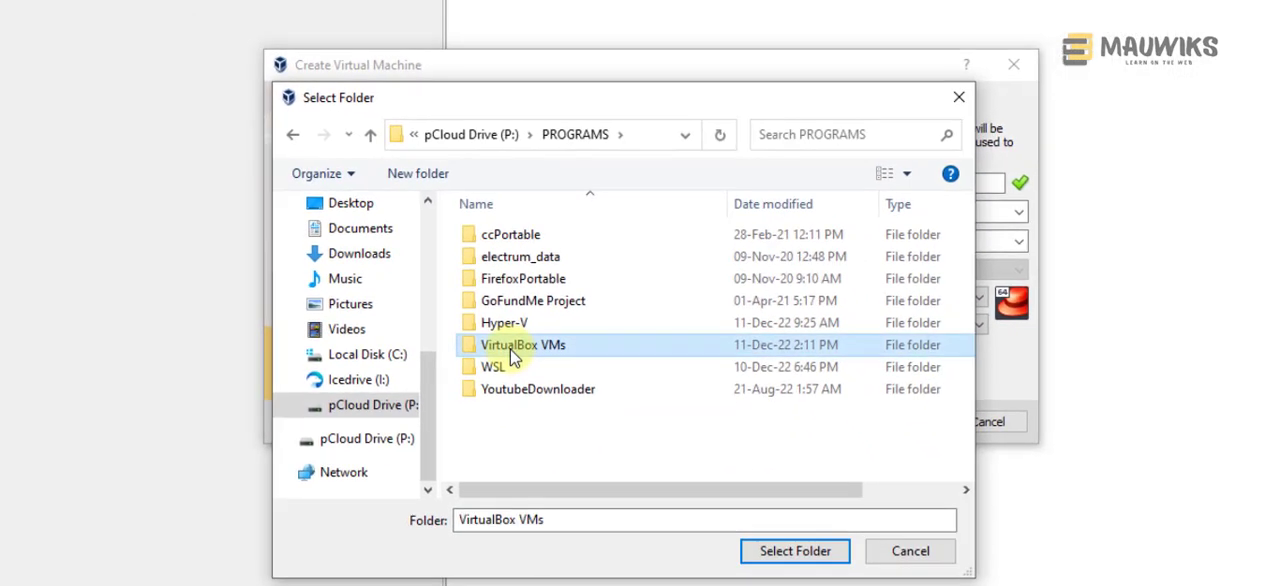
left_click(500, 325)
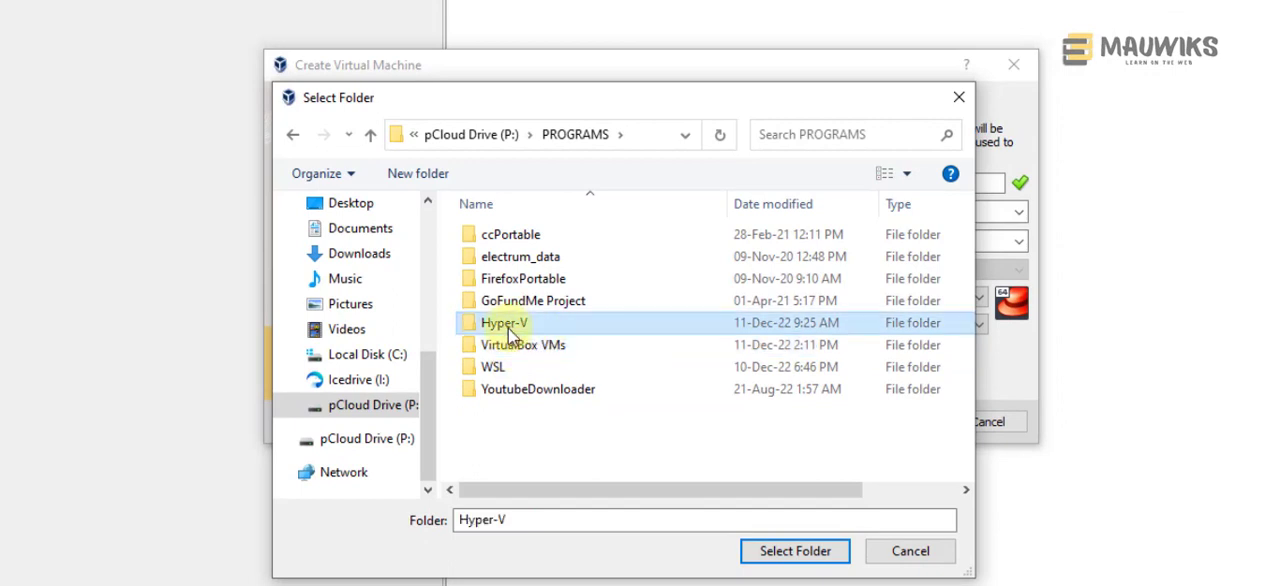
left_click(493, 366)
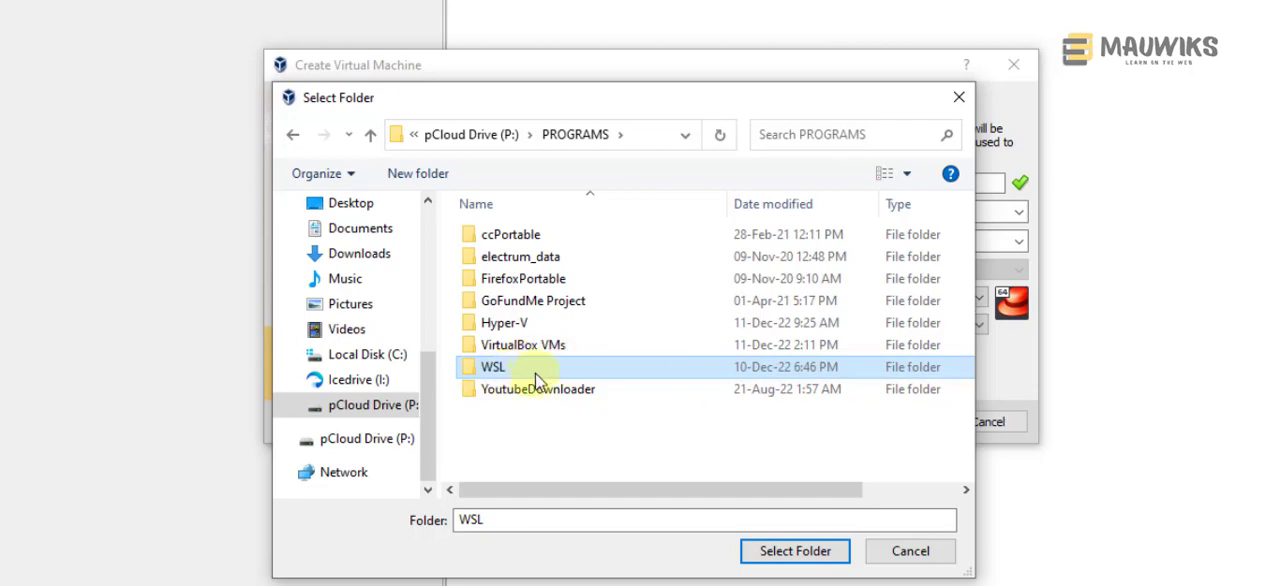
left_click(535, 344)
left_click(840, 570)
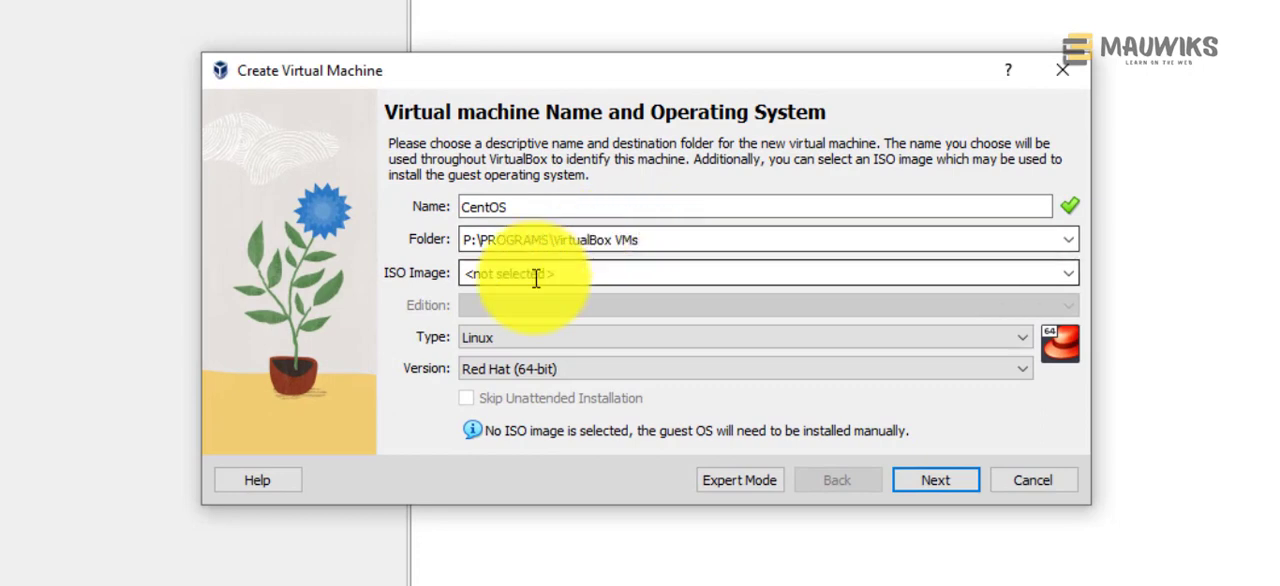
left_click(1066, 274)
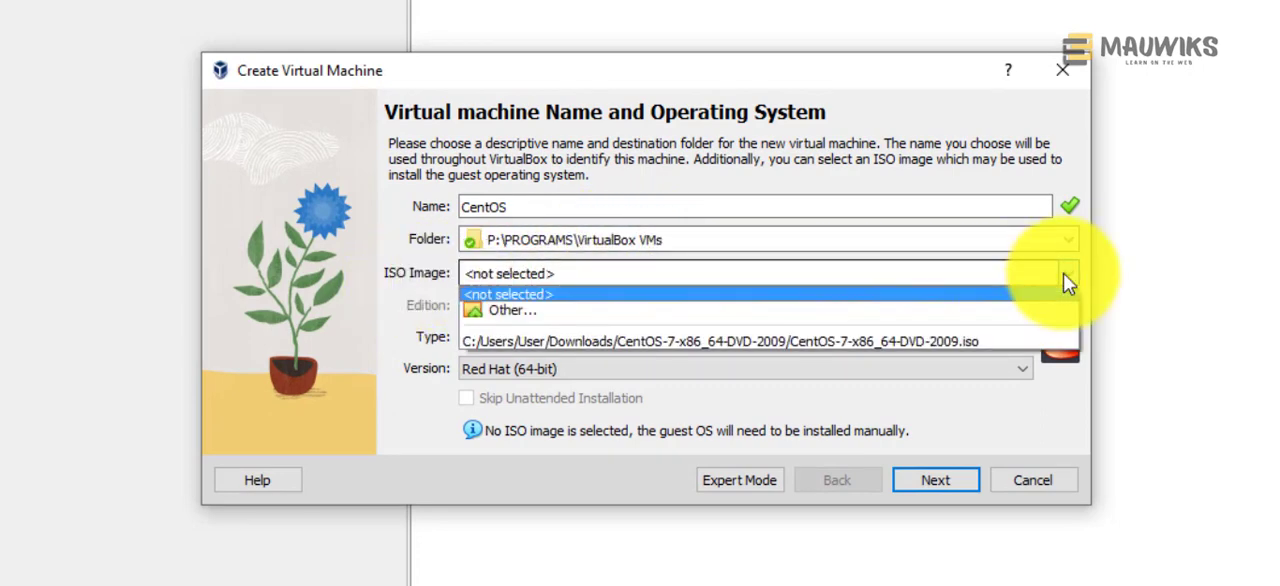
left_click(933, 342)
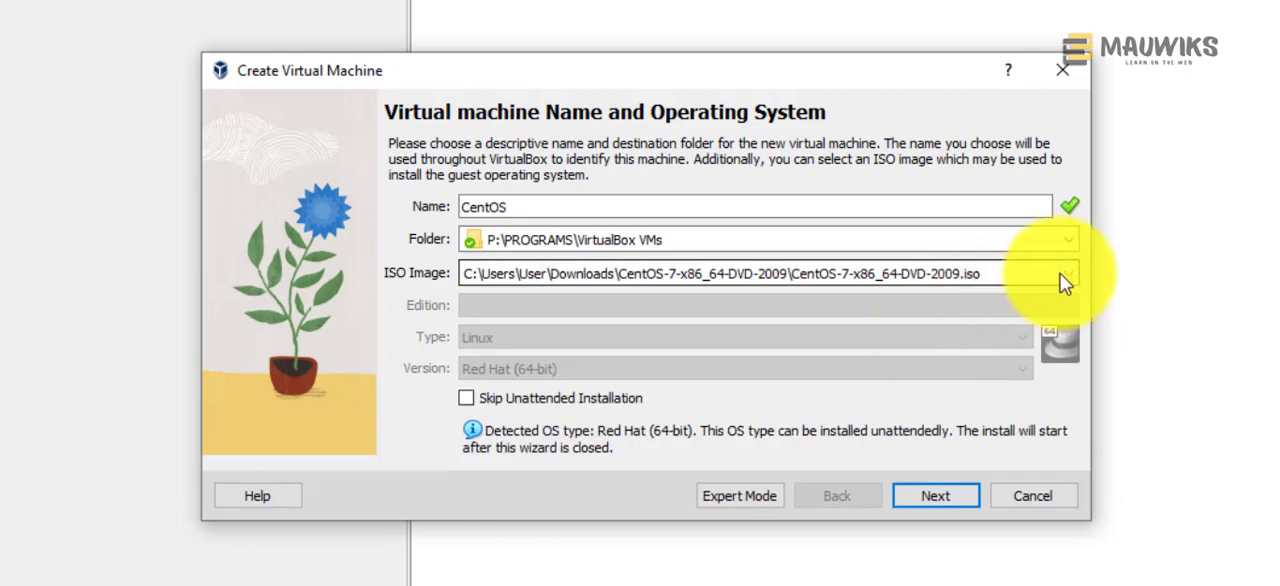
left_click(1066, 274)
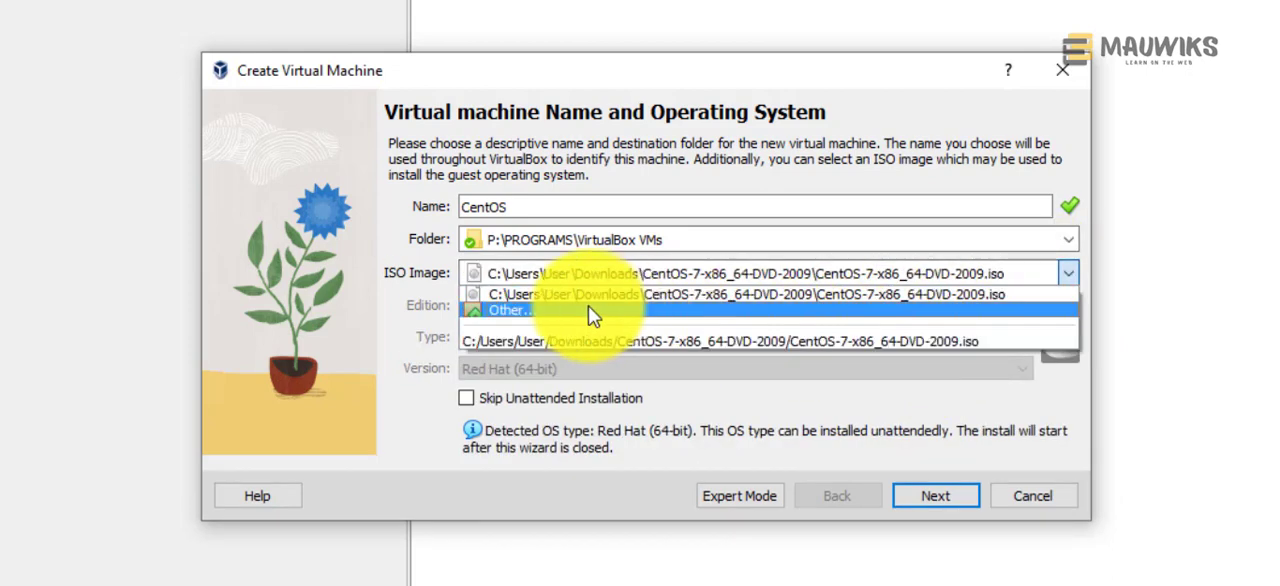
left_click(523, 309)
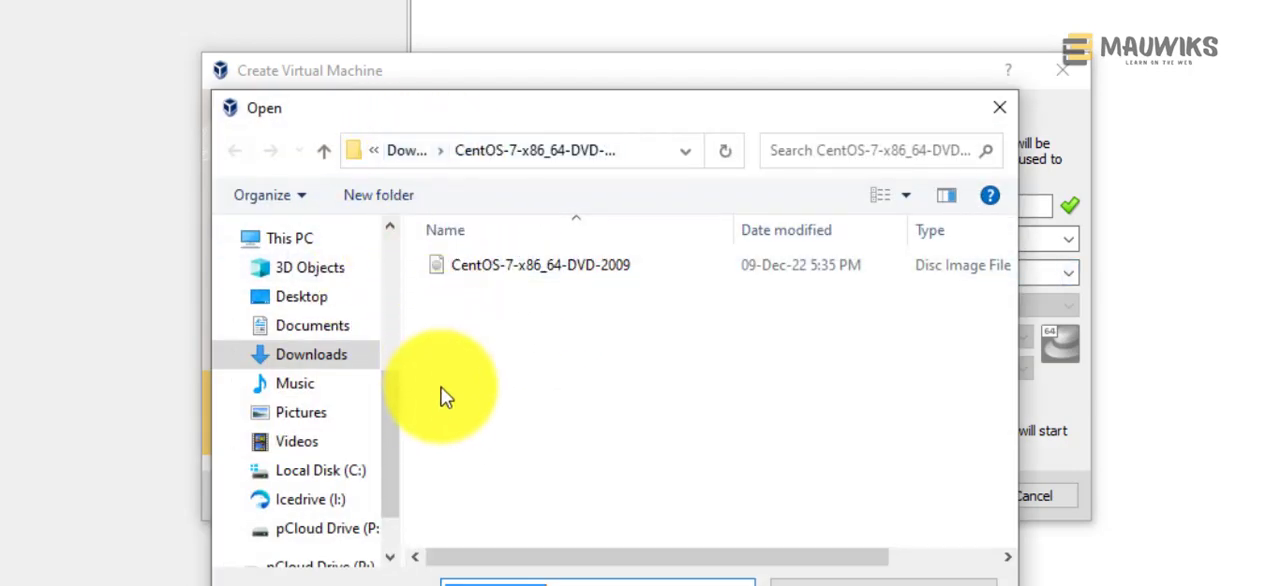
left_click(396, 150)
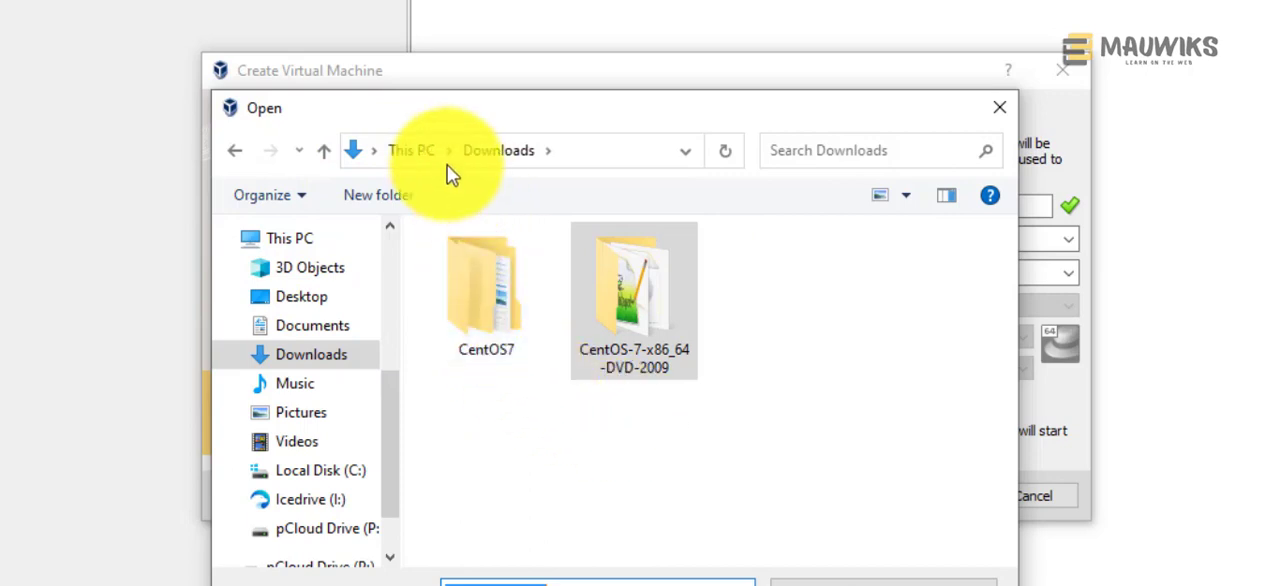
left_click(643, 312)
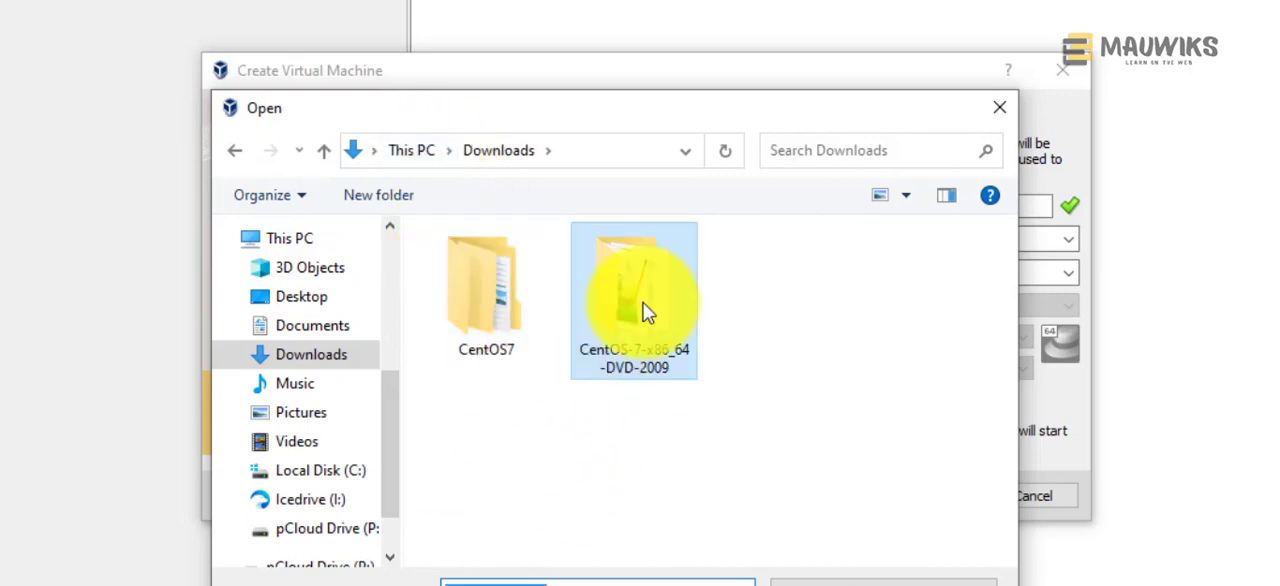
left_click(1000, 112)
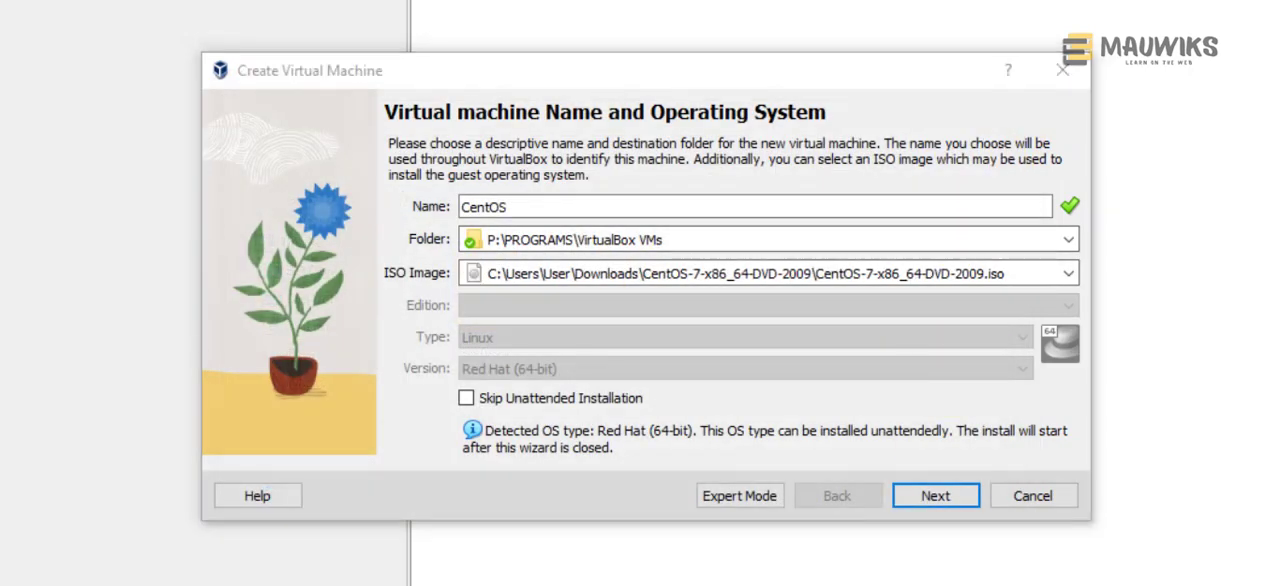
Step: Search Windows for "pc", open This PC, and go to the Downloads folder
left_click(117, 568)
type("pc")
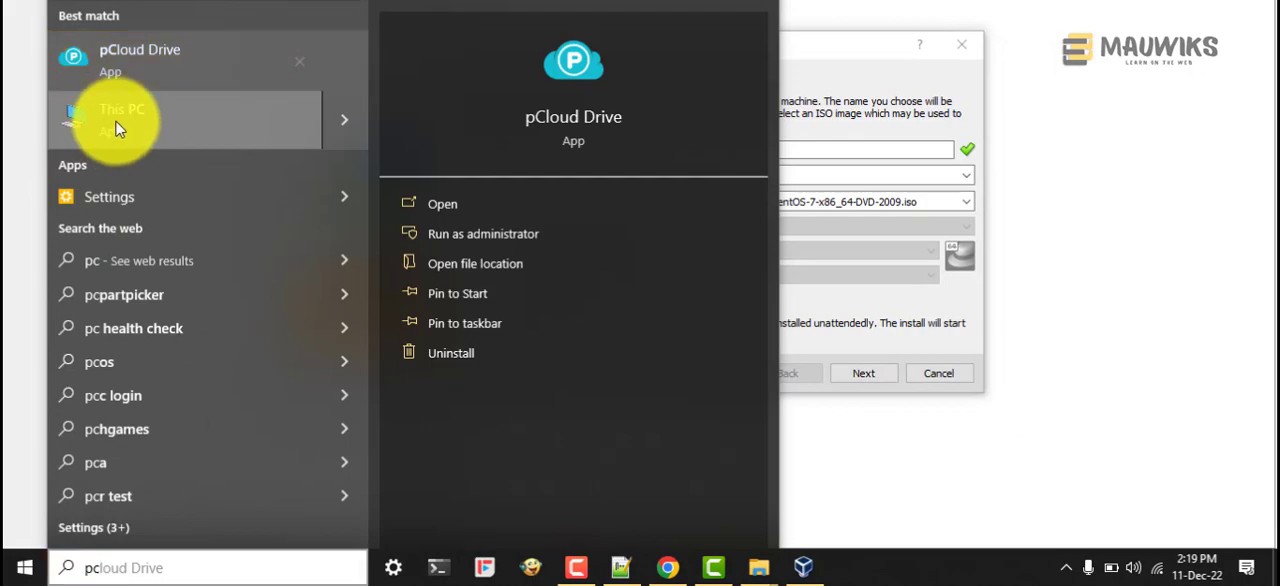
left_click(115, 125)
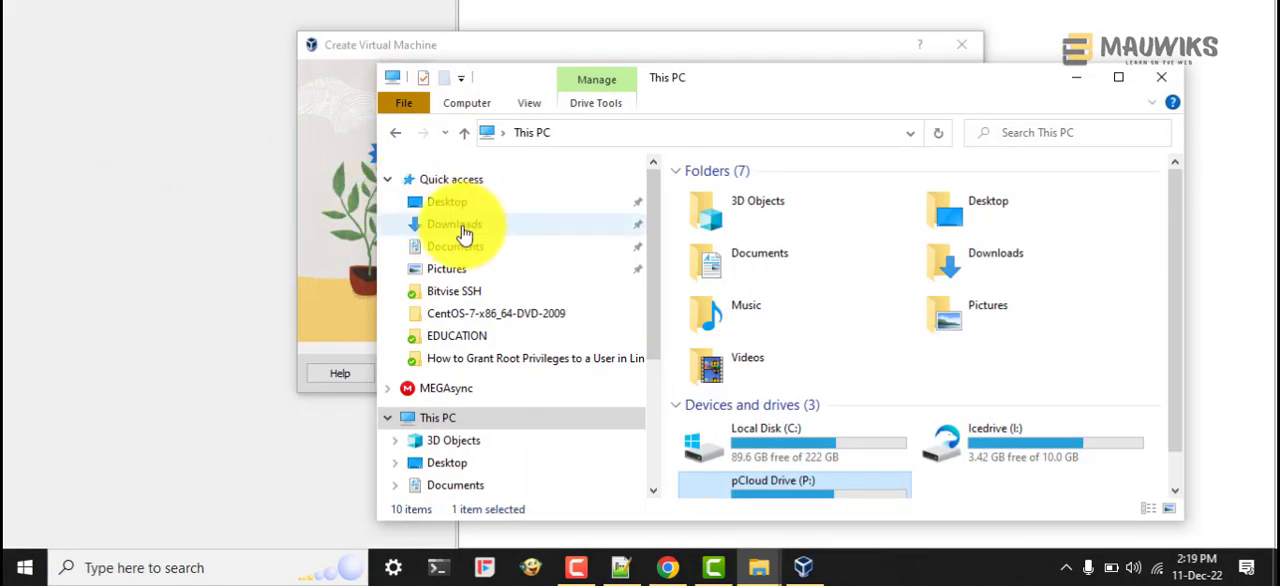
left_click(462, 228)
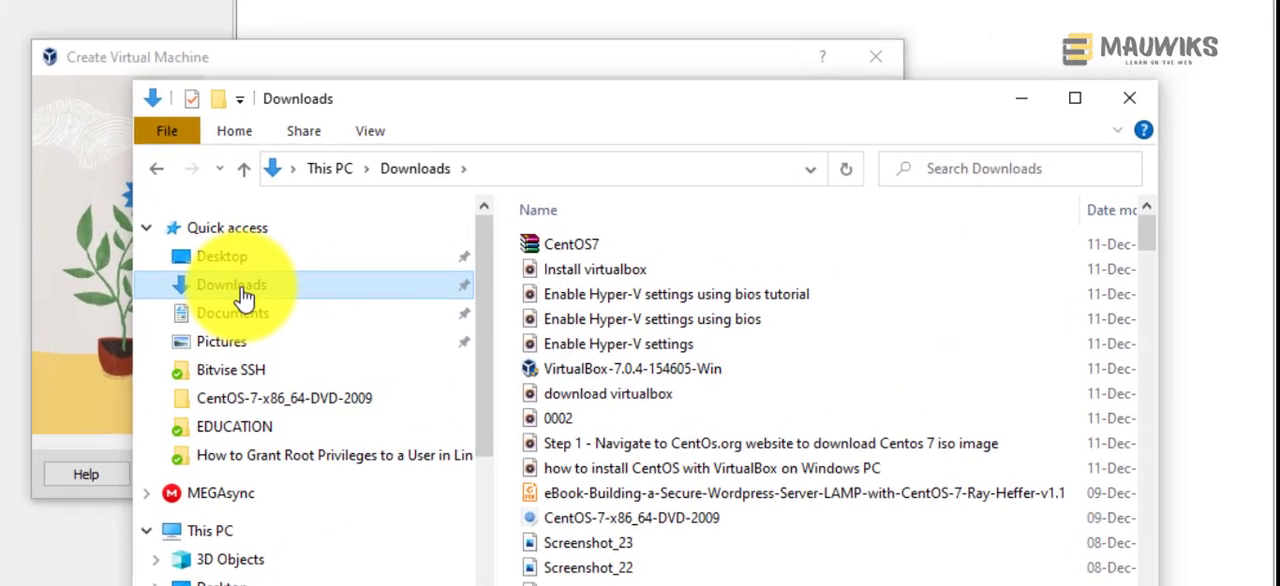
Step: Move and widen the Downloads window to show the full modification dates, and sort the files by date modified, newest first
left_click_drag(533, 107, 403, 24)
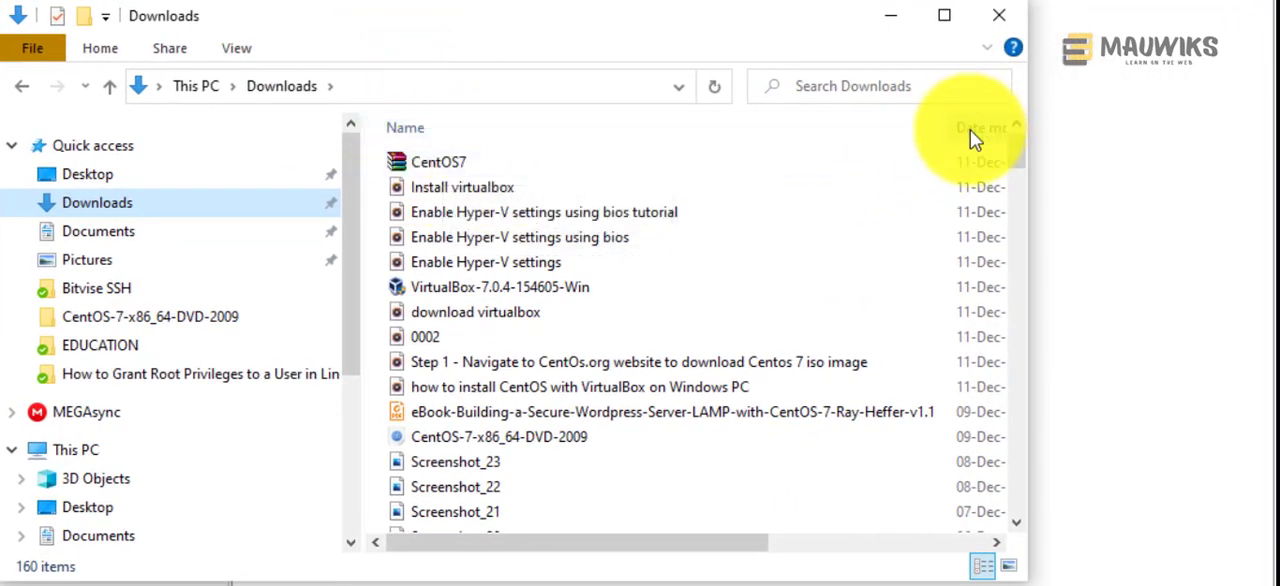
left_click_drag(1027, 140, 1240, 157)
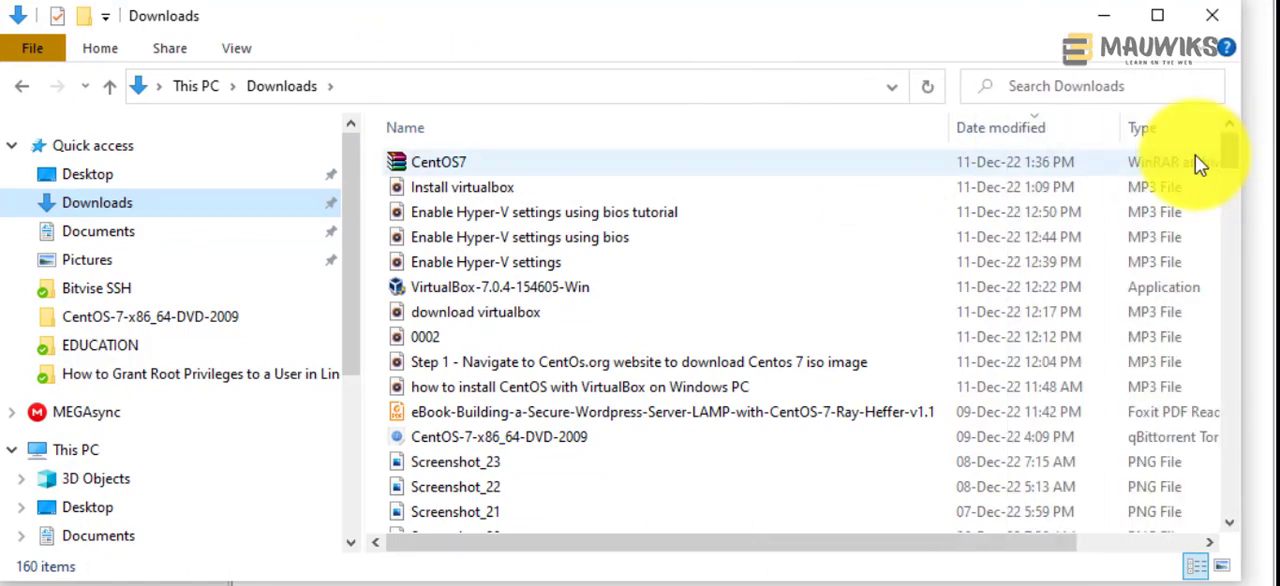
left_click(1001, 128)
left_click(1001, 128)
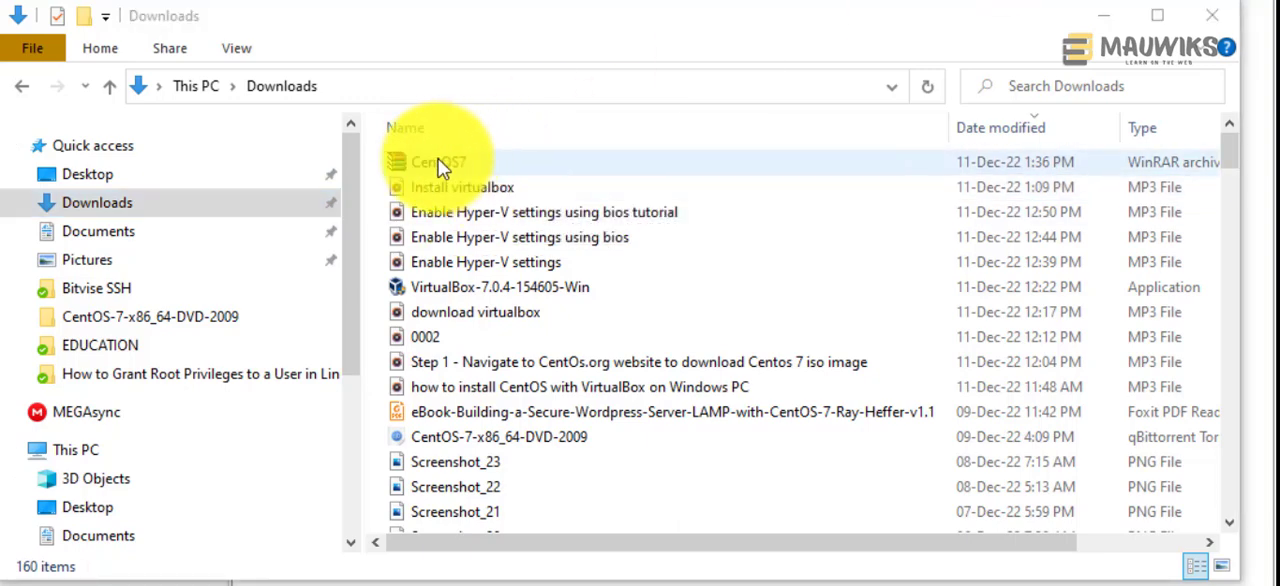
Step: Select the CentOS7 archive in Downloads and view its extraction options without extracting it
left_click(443, 165)
right_click(445, 168)
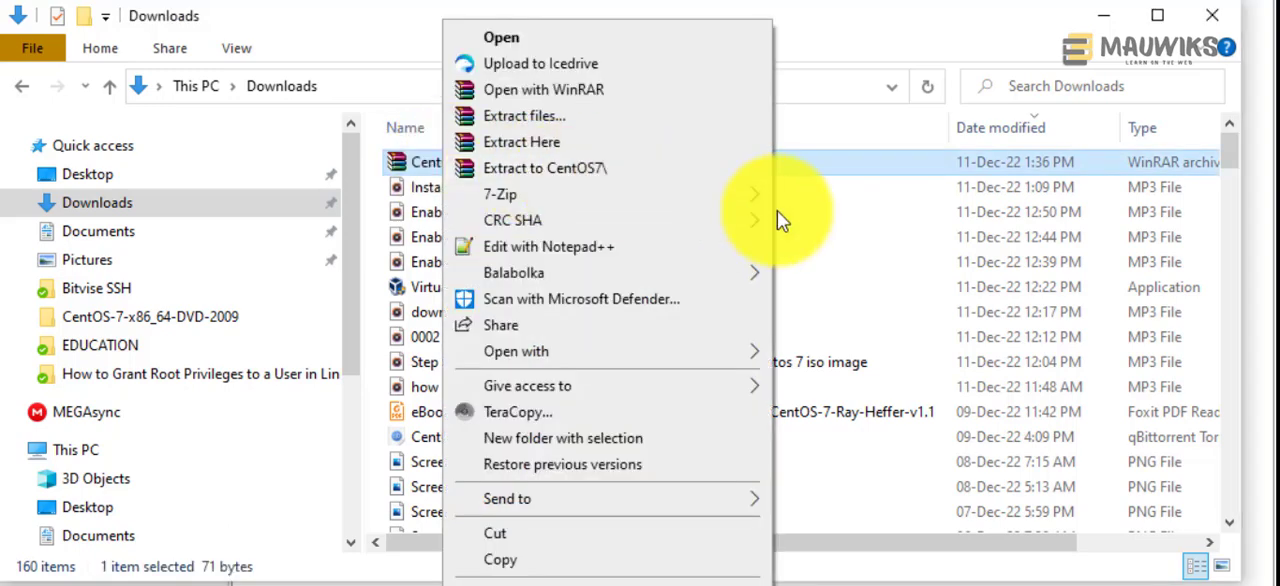
left_click(905, 20)
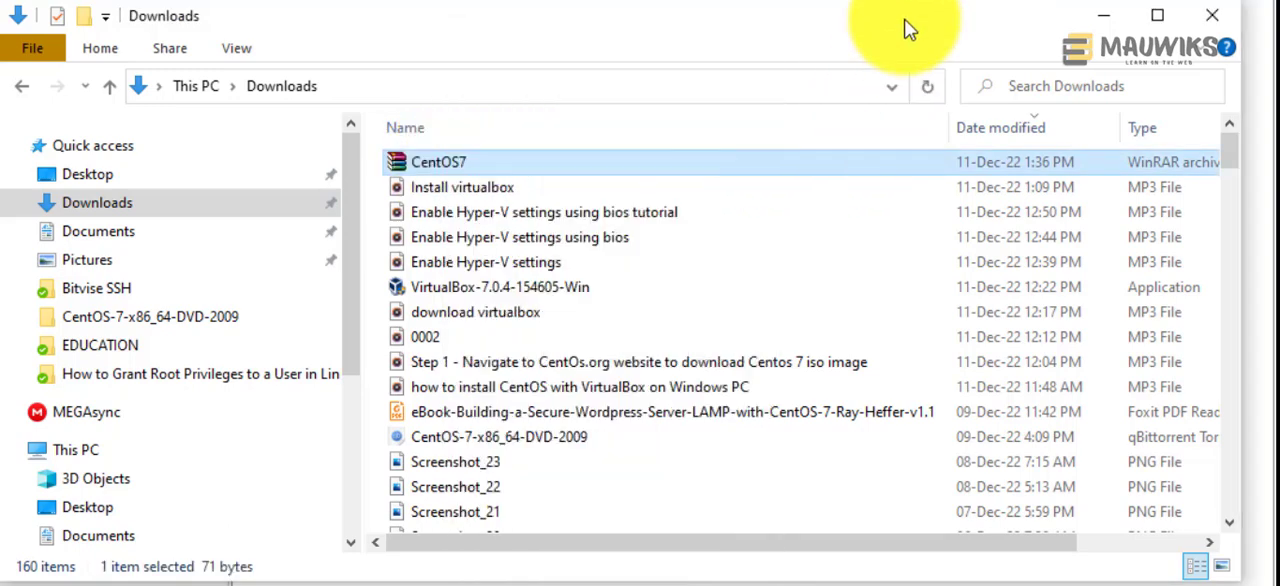
Step: Sort Downloads by date modified with the folders listed first, and open the CentOS-7-x86_64-DVD-2009 folder
left_click(984, 130)
left_click(984, 130)
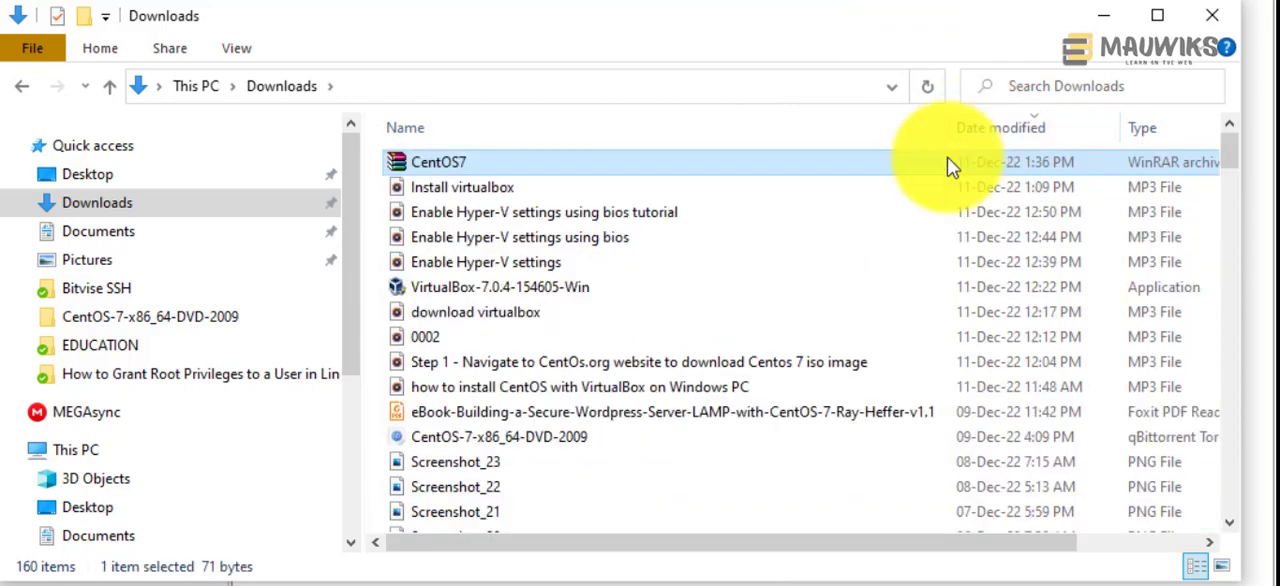
left_click(996, 130)
scroll(640, 280, "up", 8)
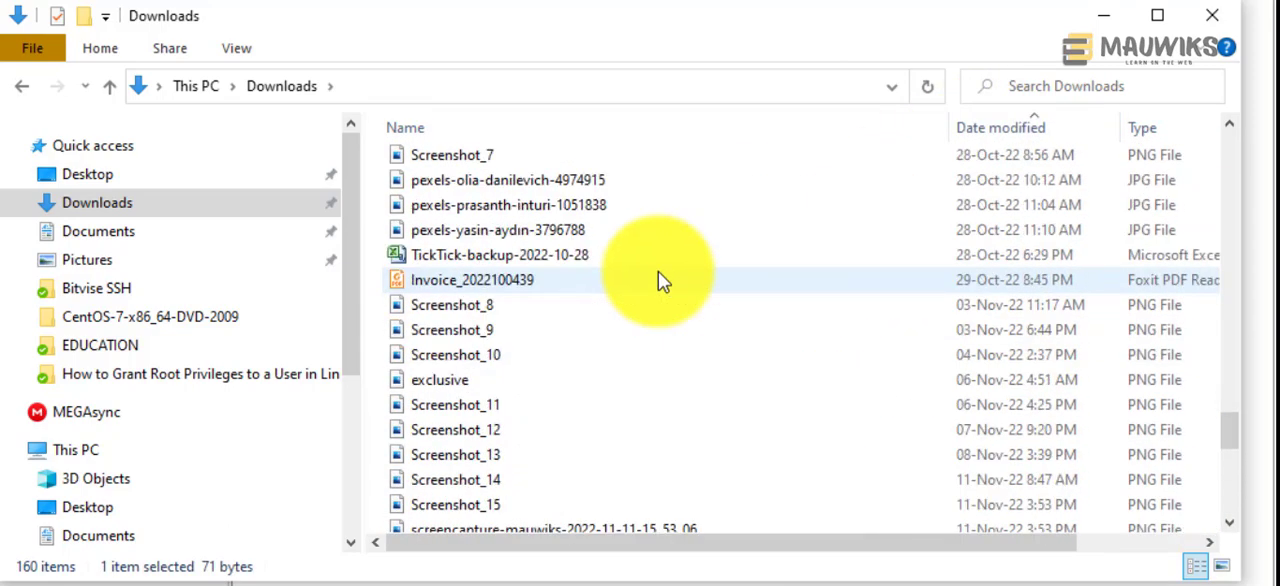
left_click_drag(1234, 434, 1240, 145)
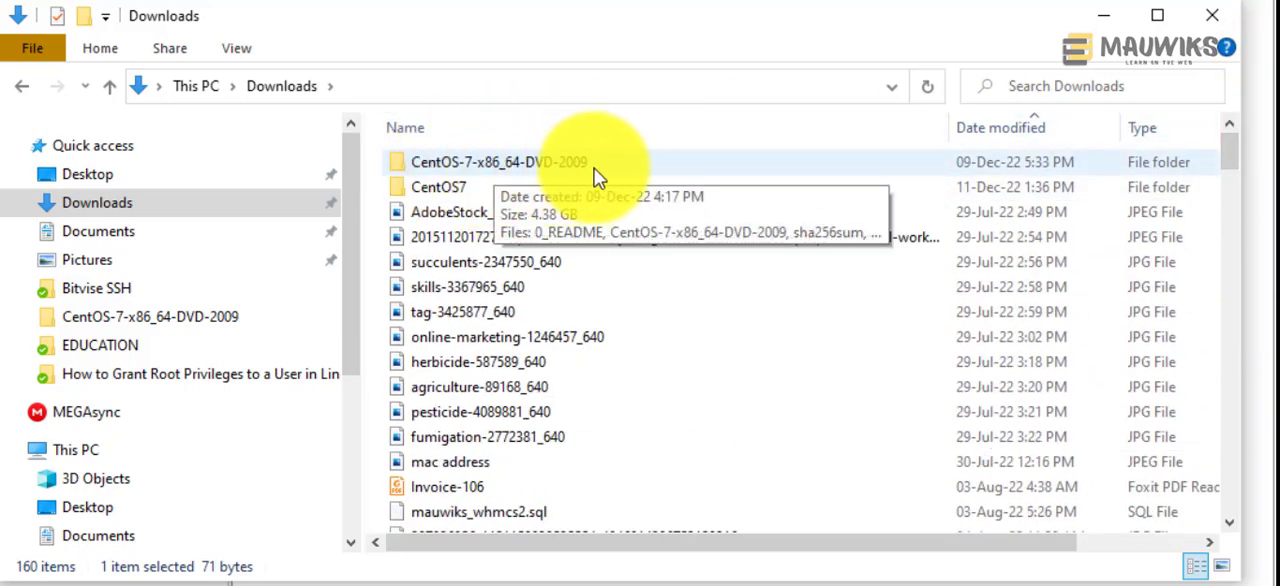
double_click(512, 160)
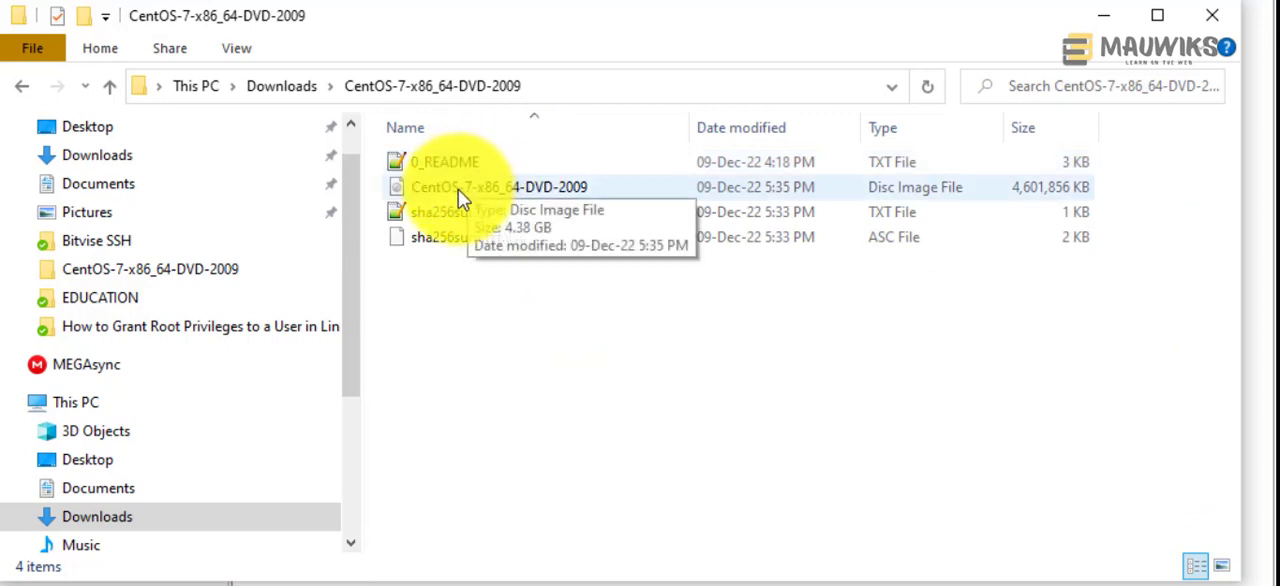
Step: Widen the Name column, select the CentOS-7-x86_64-DVD-2009 disc image, and copy the path of its folder
left_click_drag(709, 132, 733, 132)
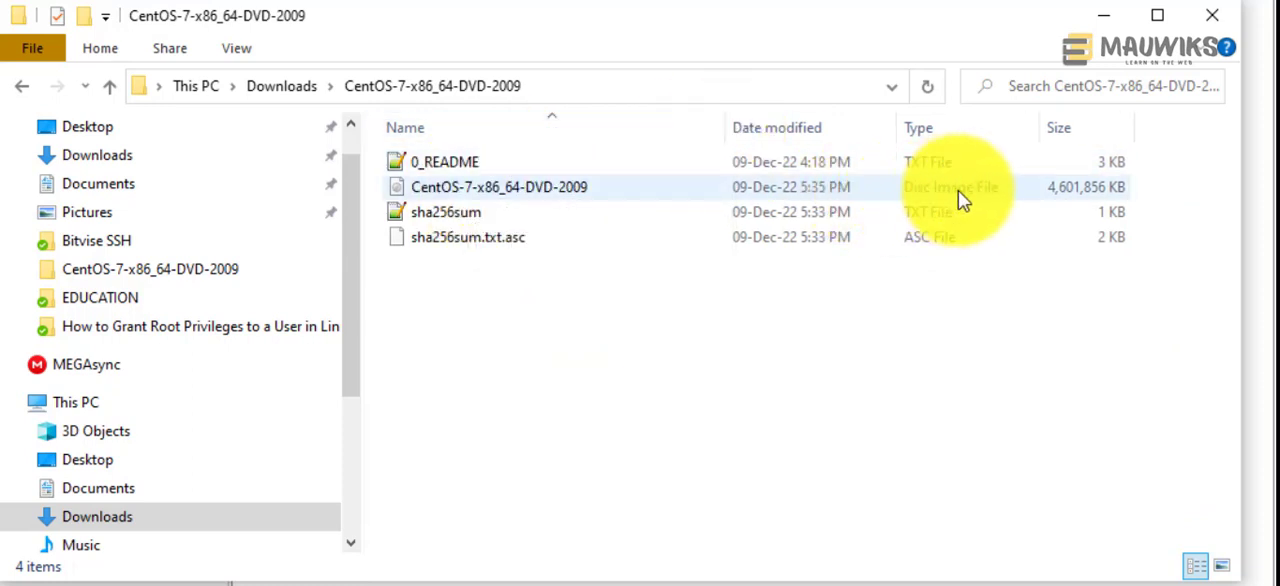
left_click(565, 200)
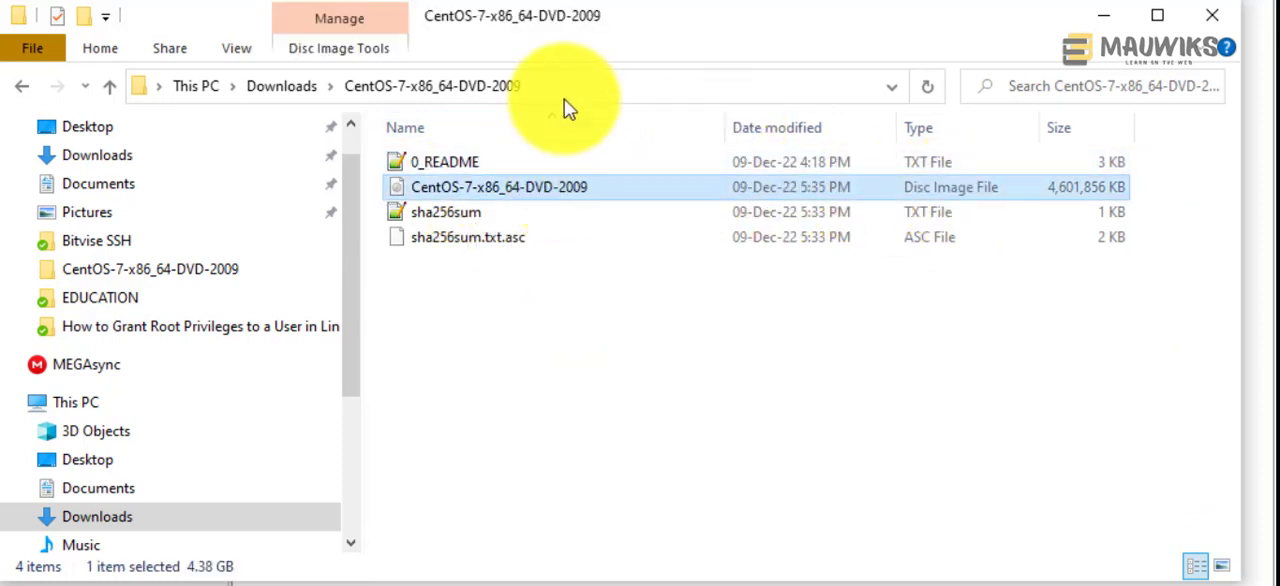
left_click(553, 86)
right_click(415, 91)
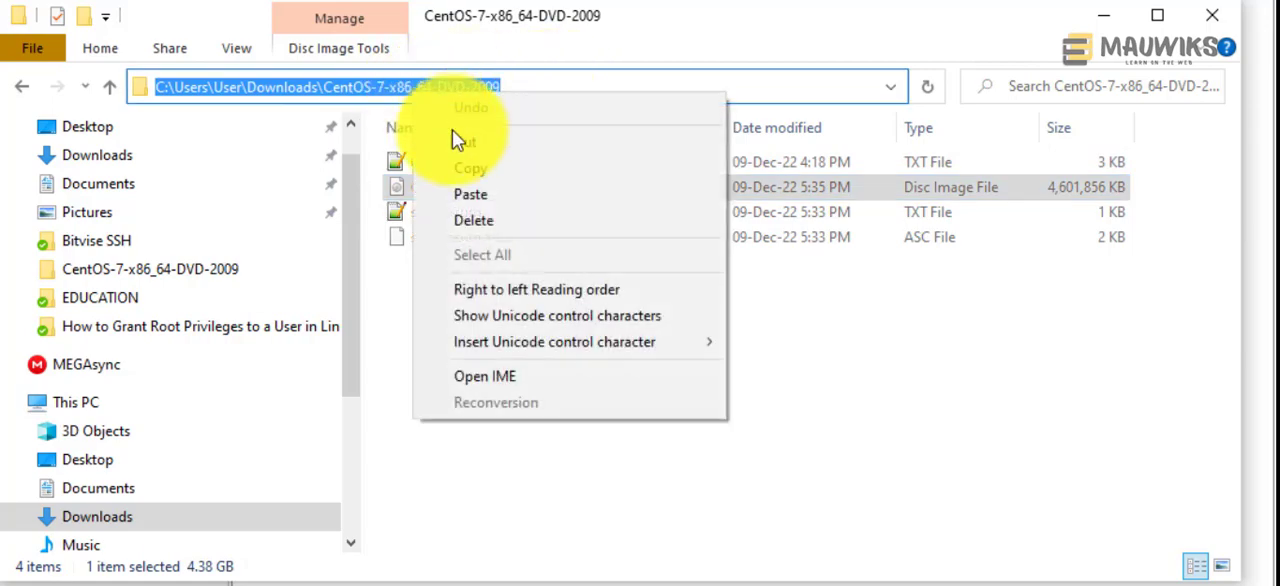
left_click(452, 130)
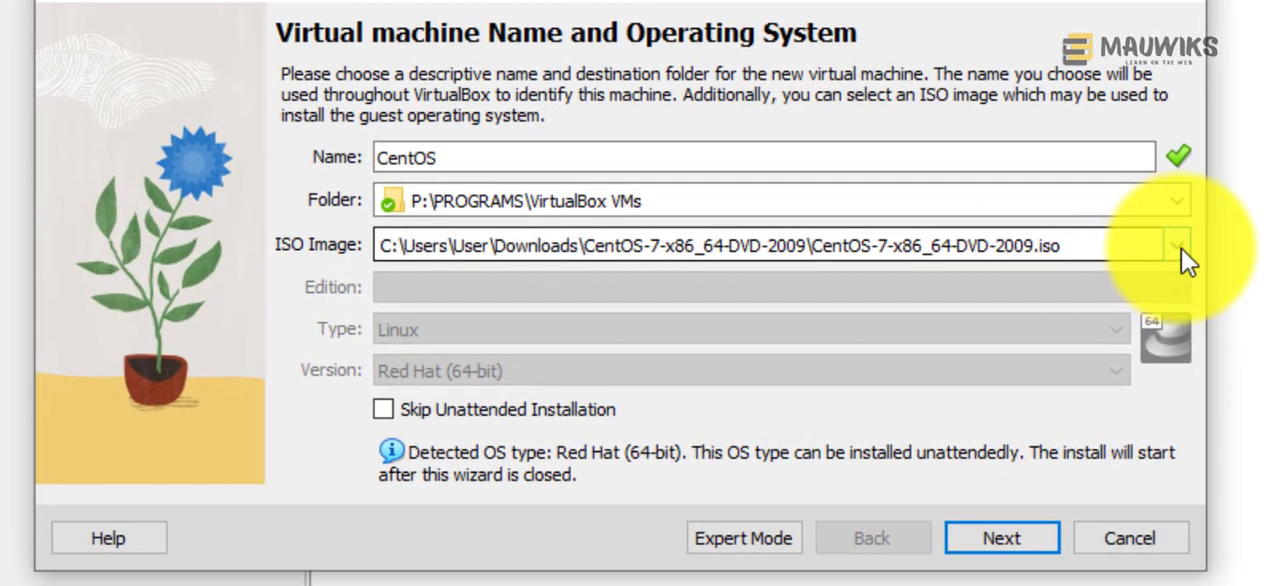
Step: Browse for another ISO image in the virtual machine wizard, go to the copied folder path, and open the CentOS-7-x86_64-DVD-2009 disc image
left_click(1181, 248)
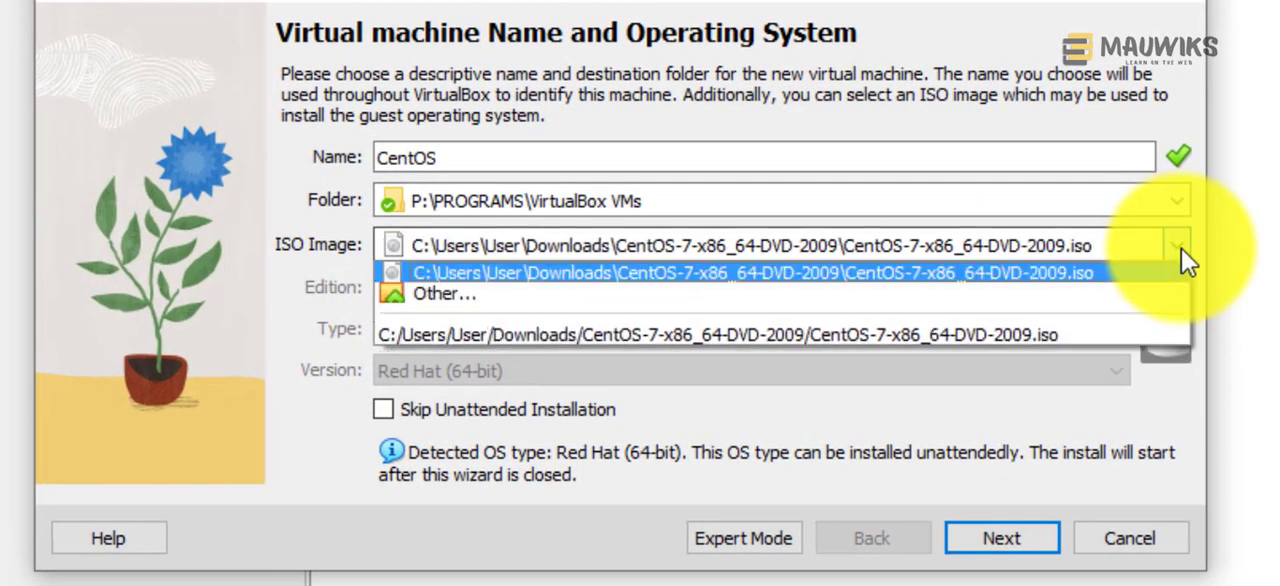
left_click(1139, 246)
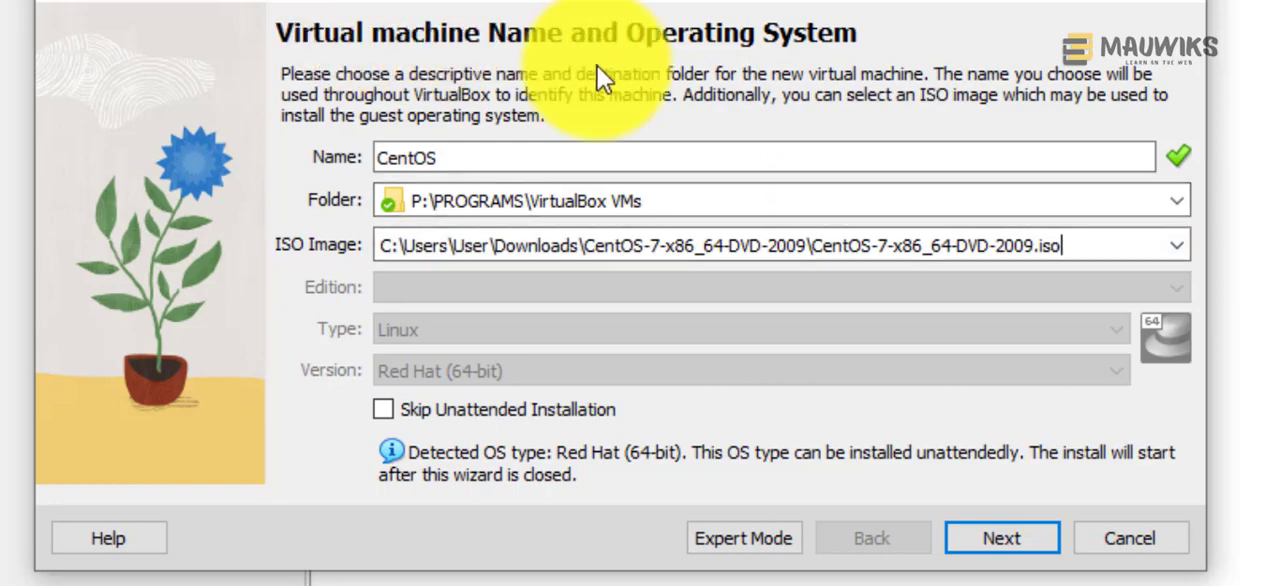
left_click(1176, 248)
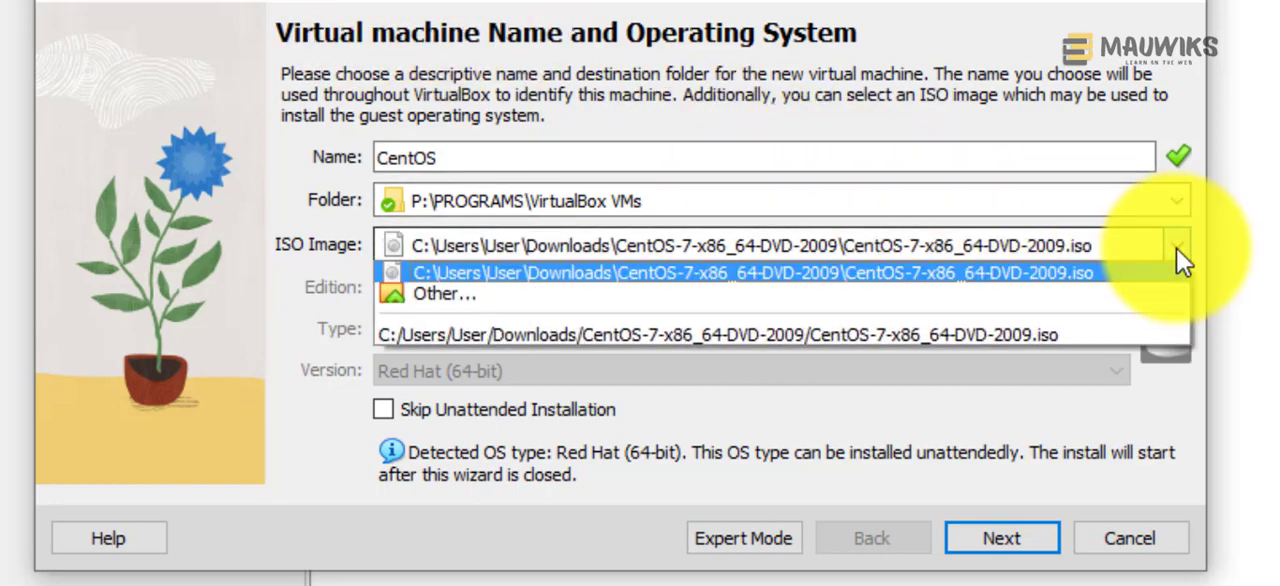
left_click(474, 304)
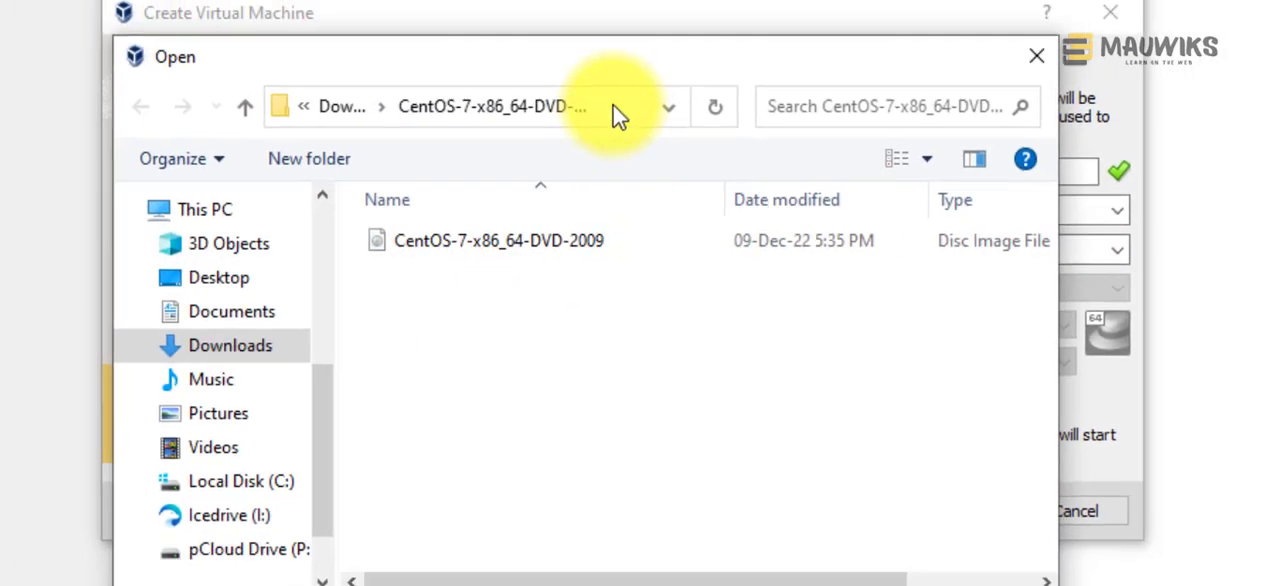
left_click(541, 169)
right_click(541, 169)
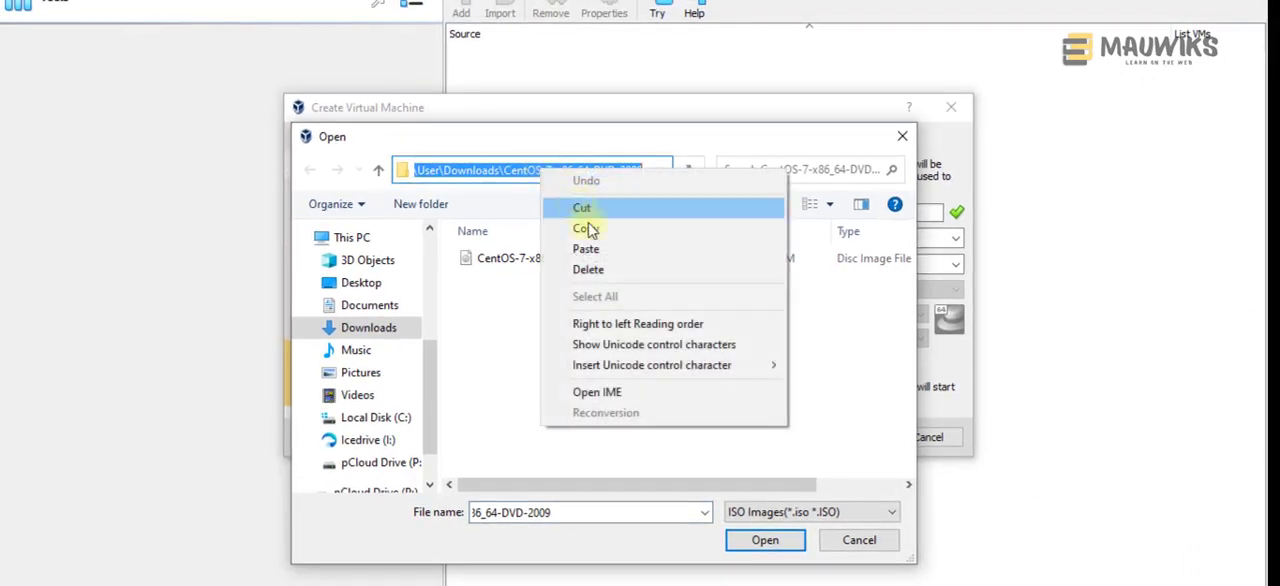
left_click(590, 250)
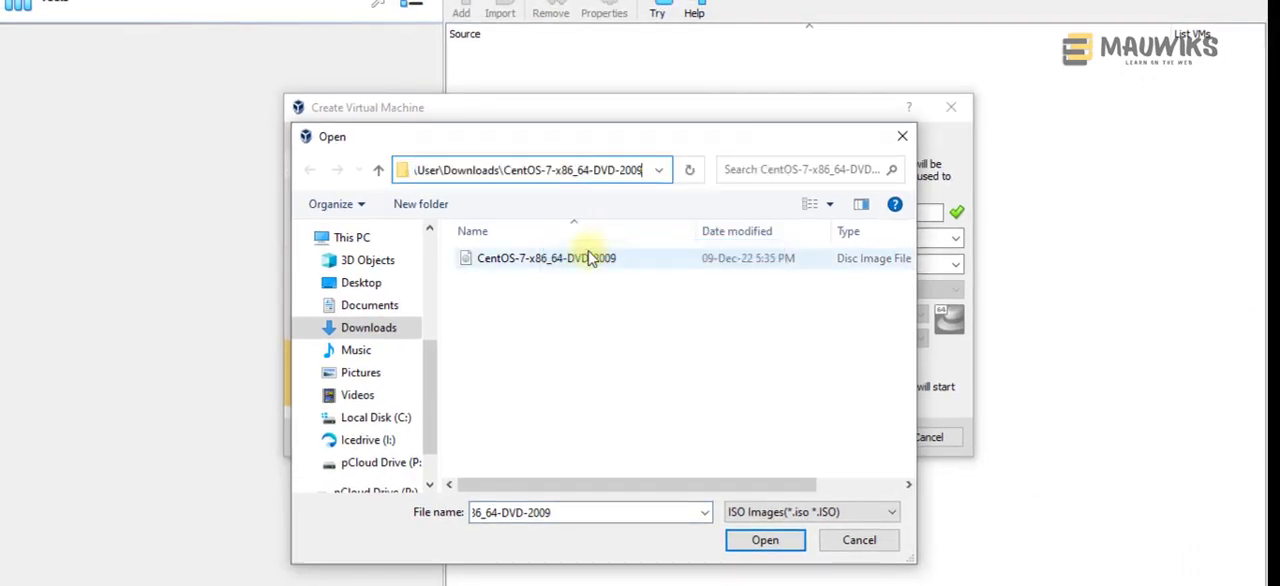
key("Return")
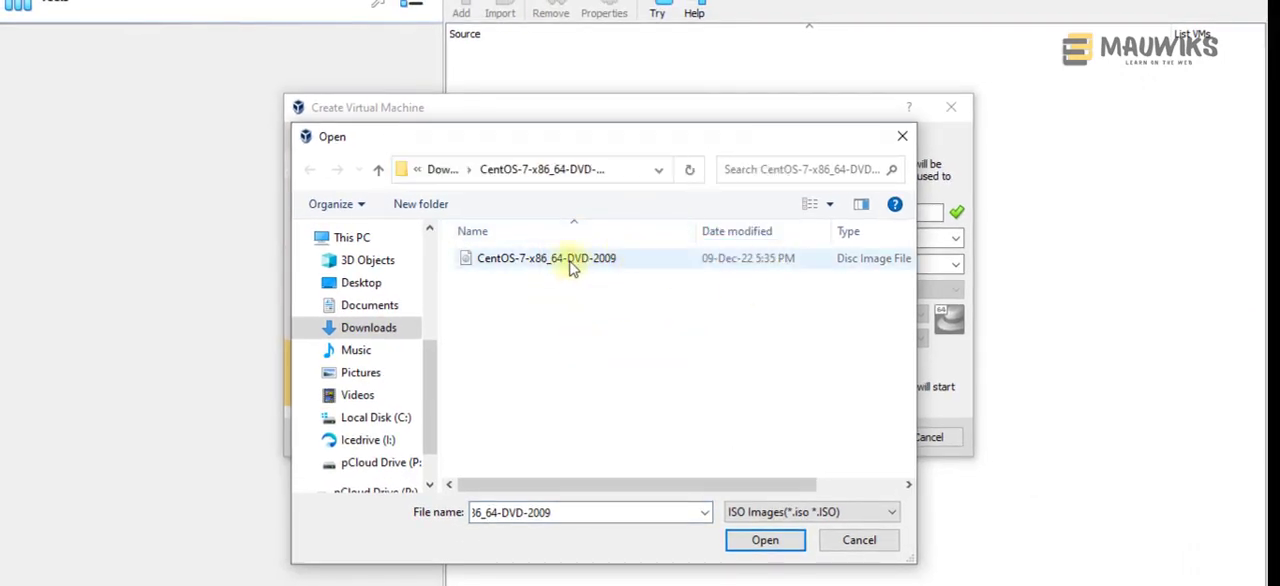
left_click(552, 262)
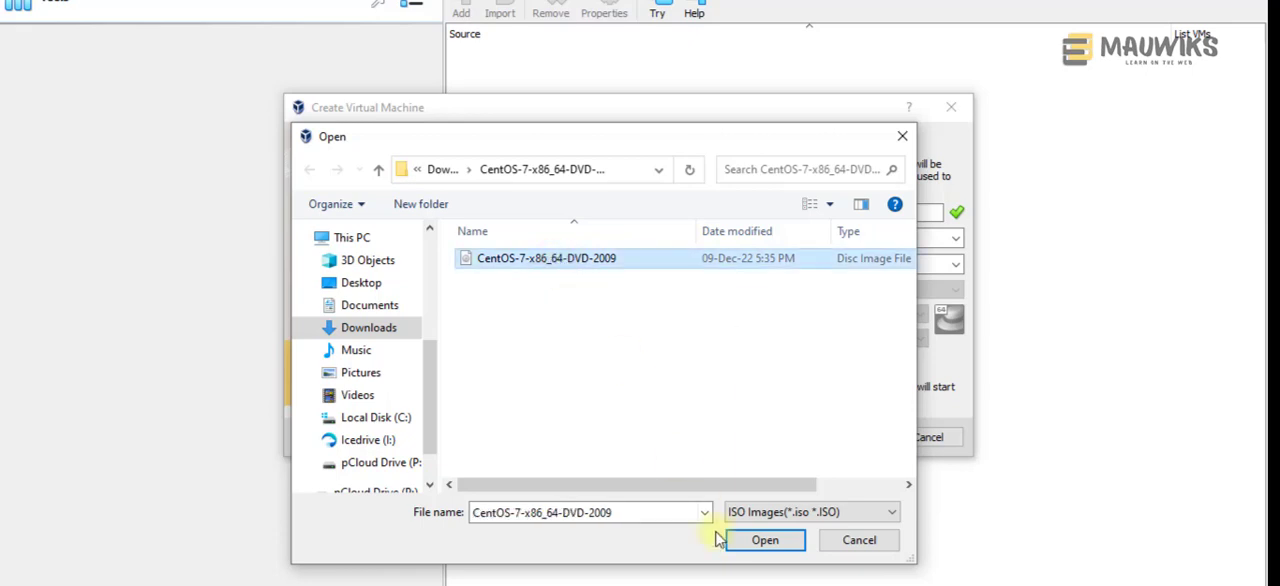
left_click(750, 540)
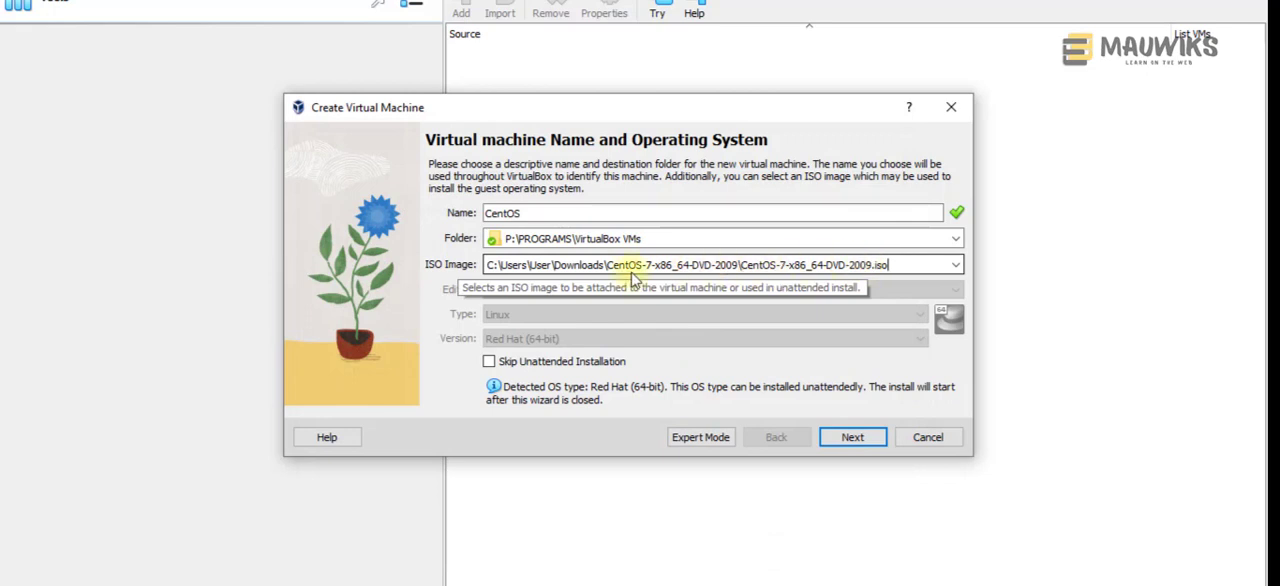
Step: Check the available ISO image entries, keep the CentOS-7-x86_64-DVD-2009.iso selection, and continue to the unattended guest OS install setup
left_click(957, 268)
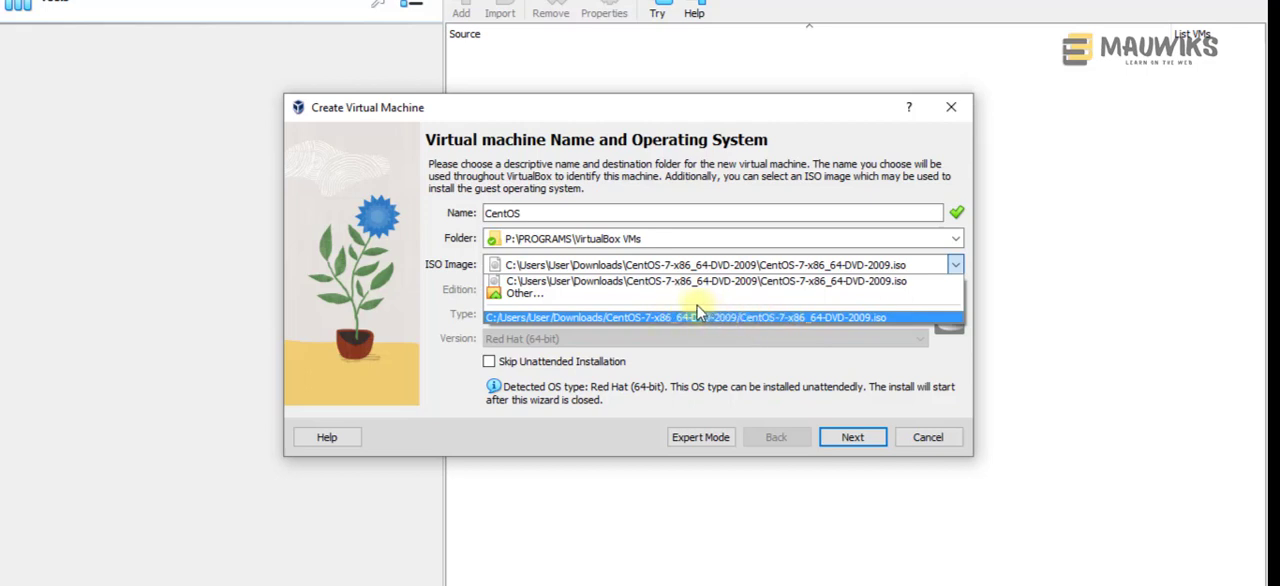
left_click(955, 265)
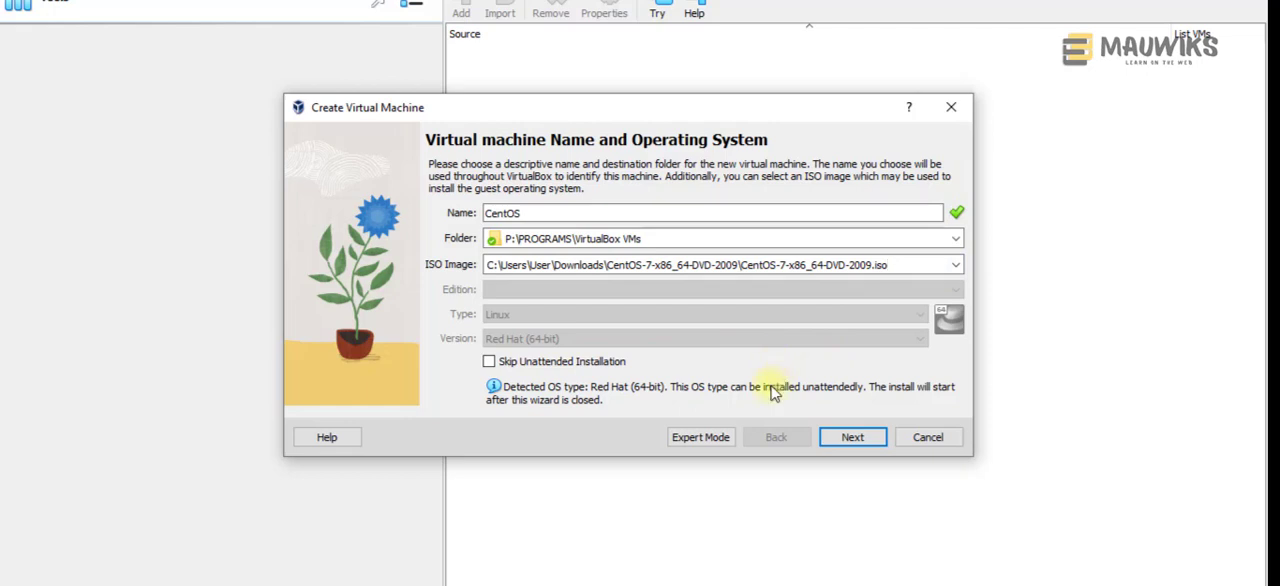
left_click(849, 437)
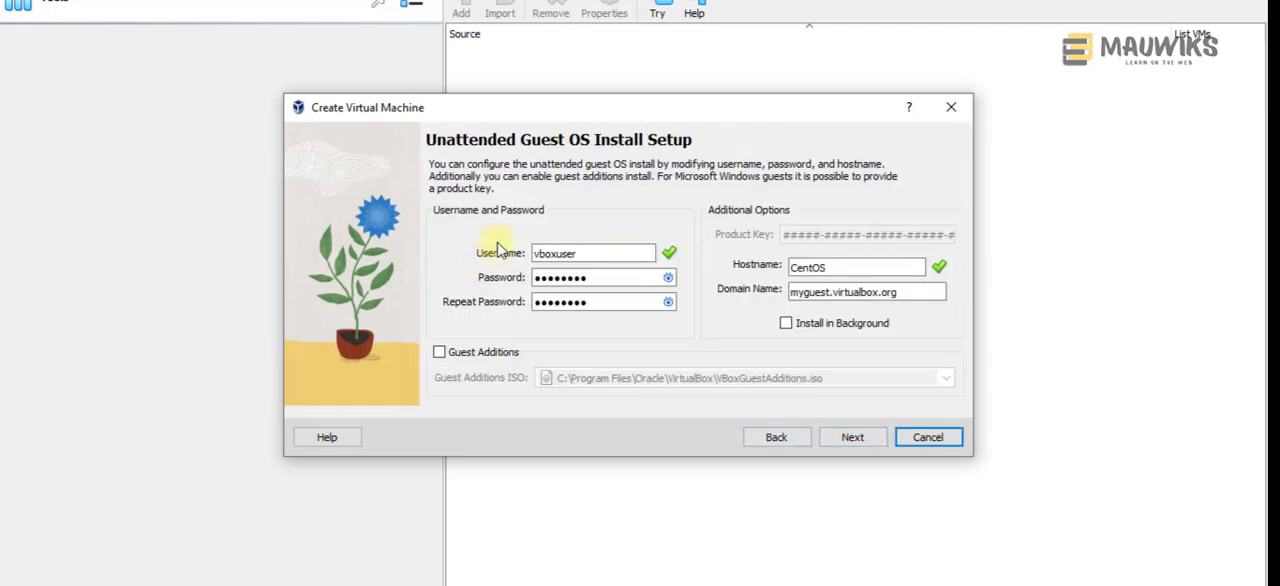
Step: Set the username for the unattended guest installation to mauwiks
left_click_drag(593, 256, 490, 256)
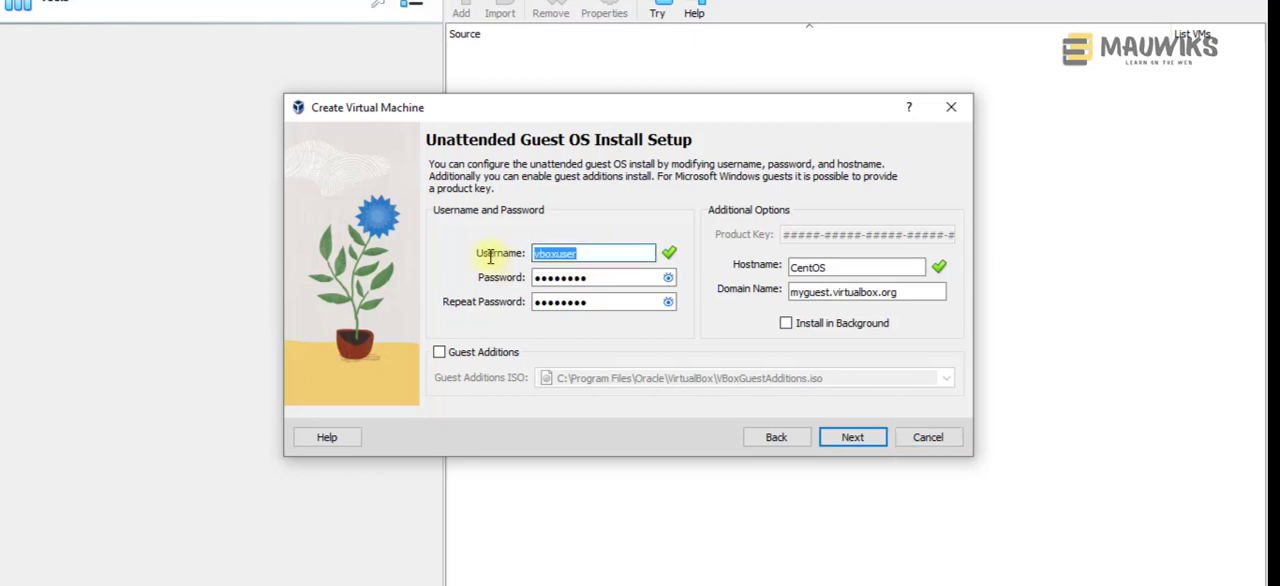
type("mau")
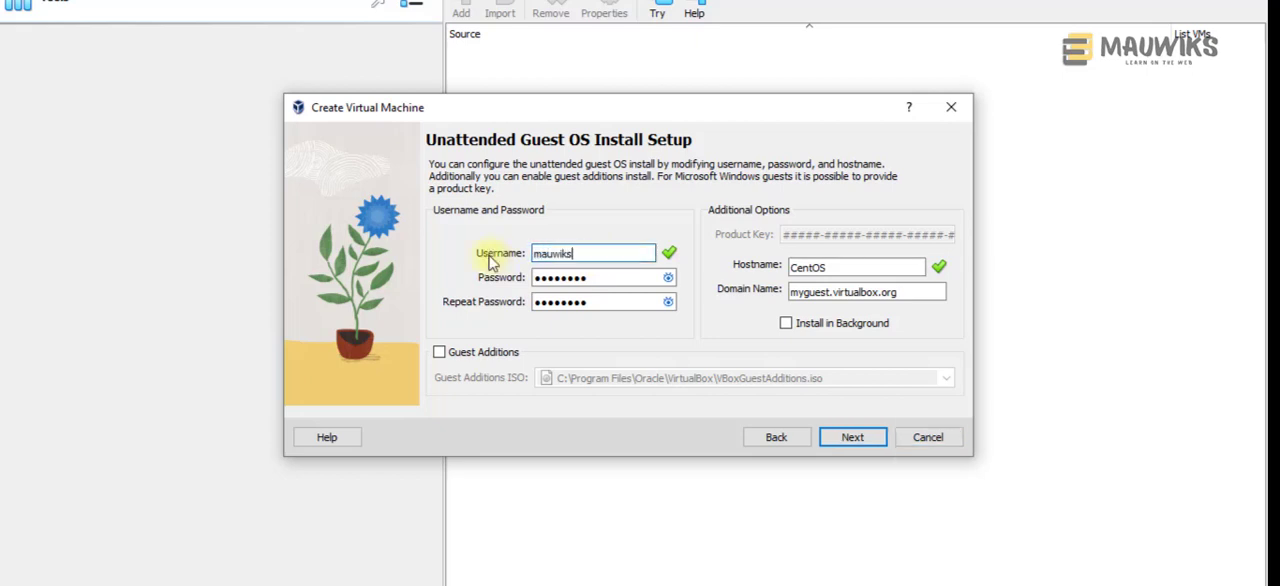
type("wiks")
key("Tab")
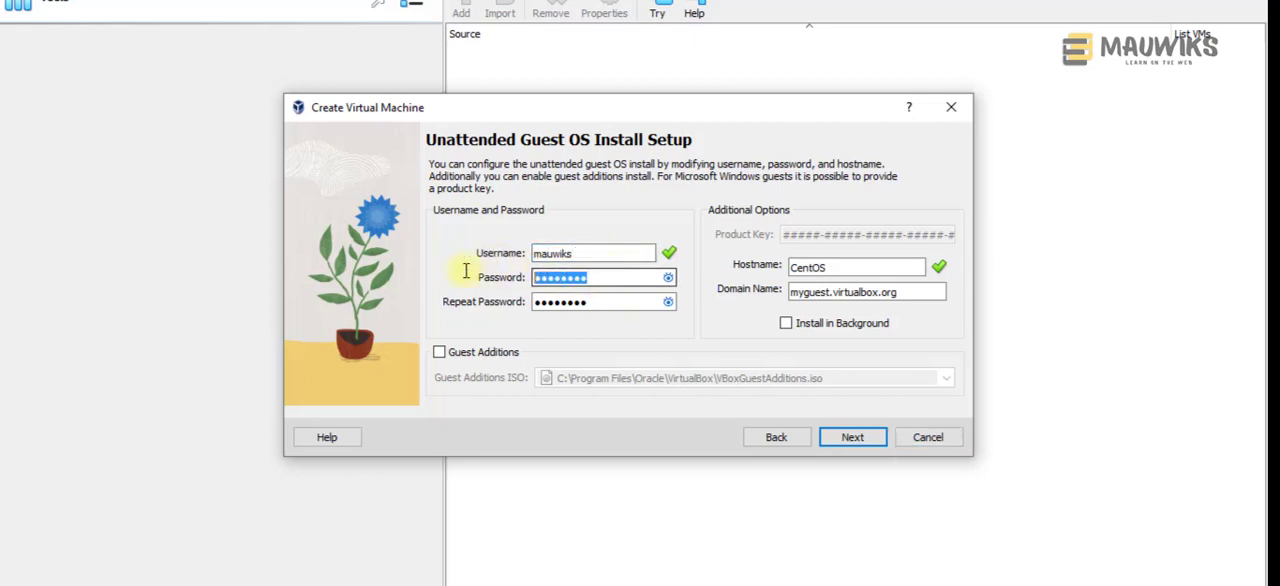
Step: Reveal the password fields and replace the default entries with the new account password in both Password and Repeat Password
left_click(629, 280)
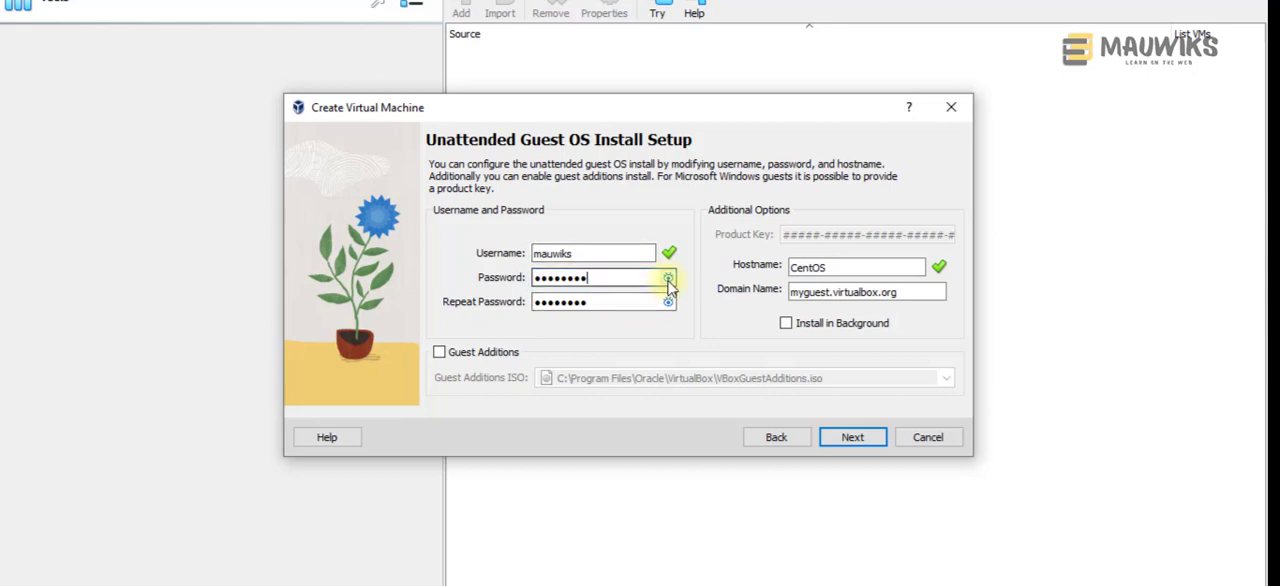
left_click(669, 283)
left_click_drag(615, 278, 495, 280)
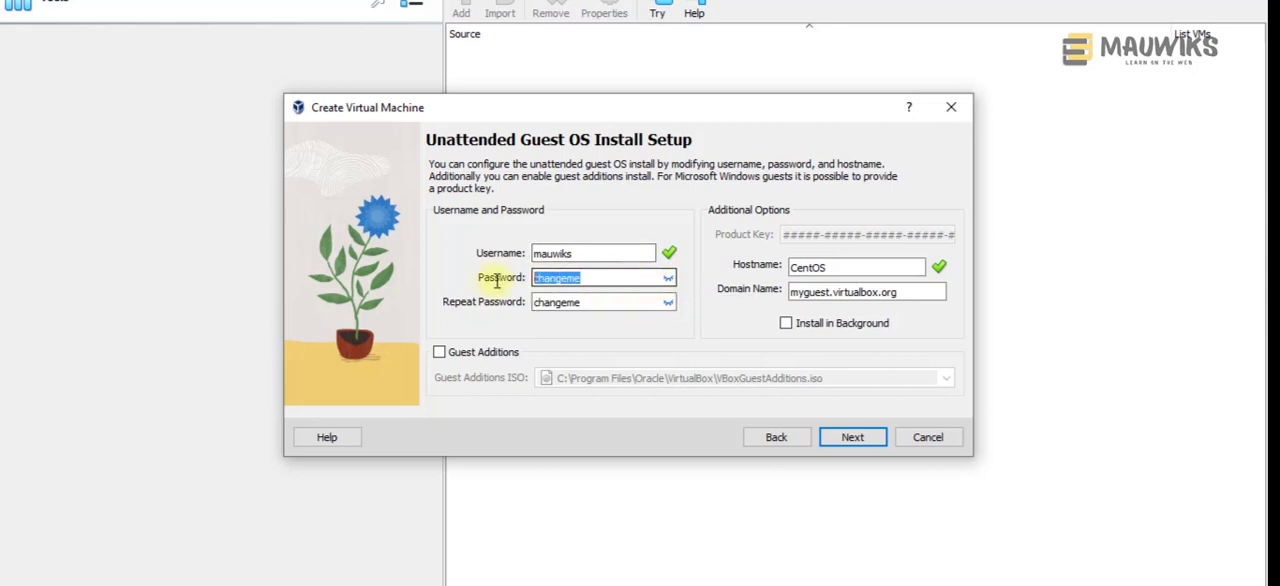
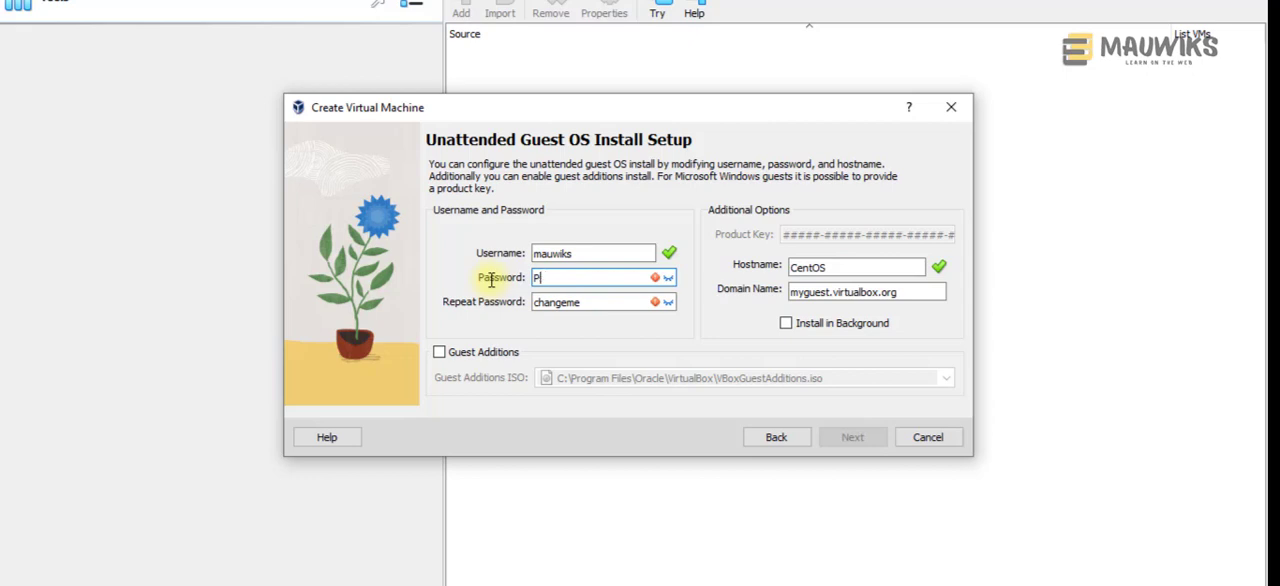
left_click_drag(574, 301, 472, 303)
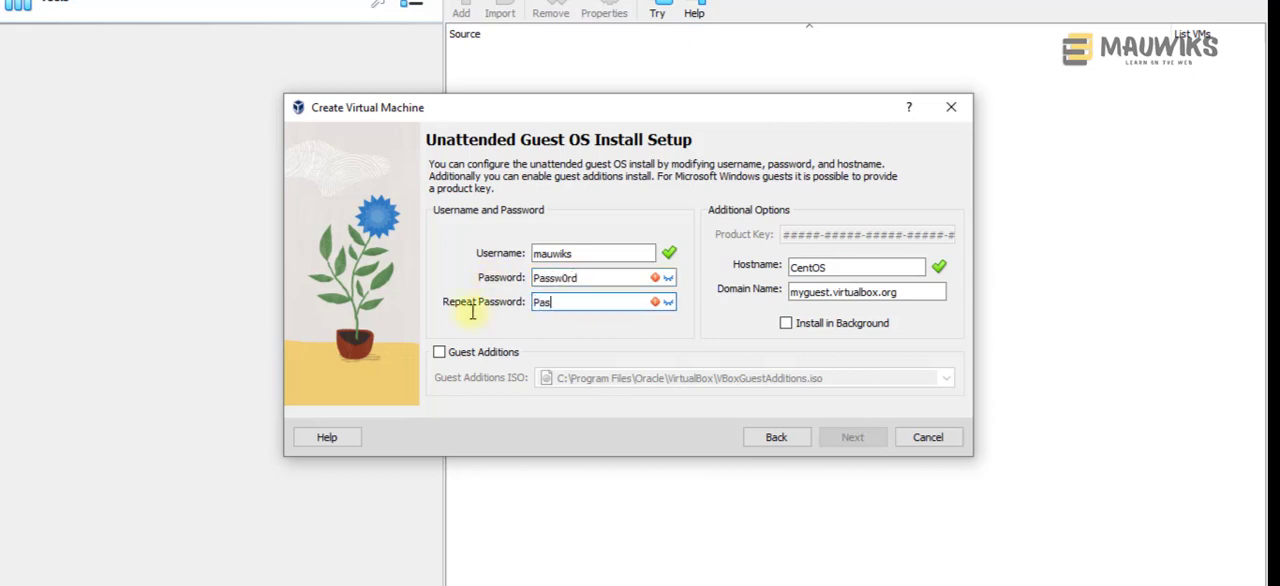
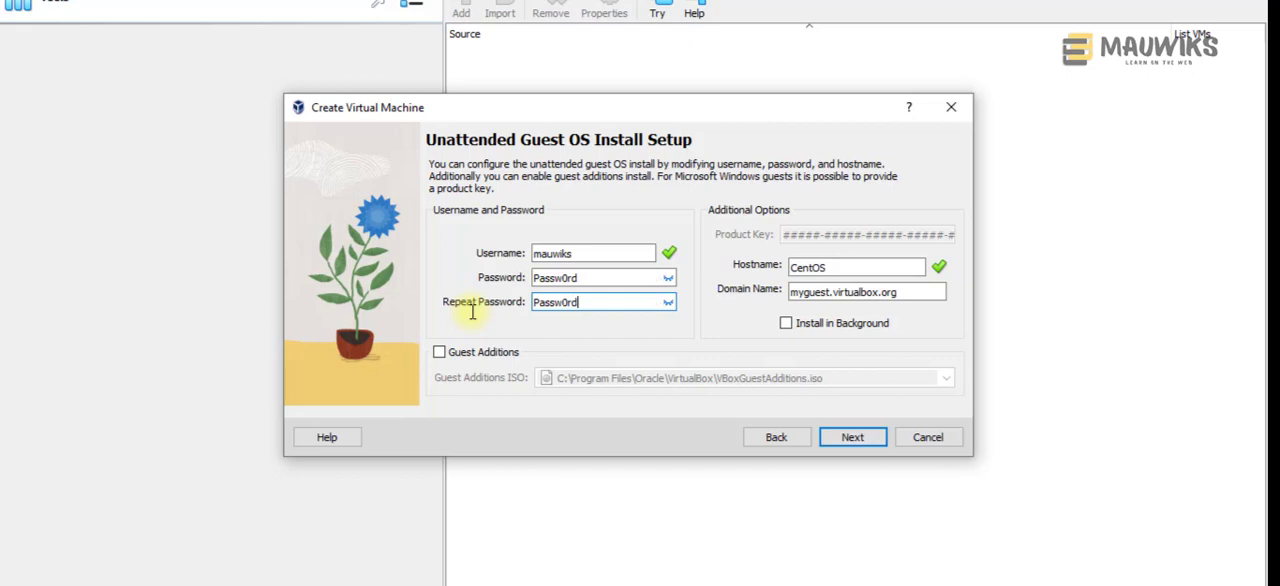
Step: Keep the hostname CentOS and set the guest's domain name to mauwiks.tk
left_click(844, 267)
left_click_drag(844, 267, 766, 263)
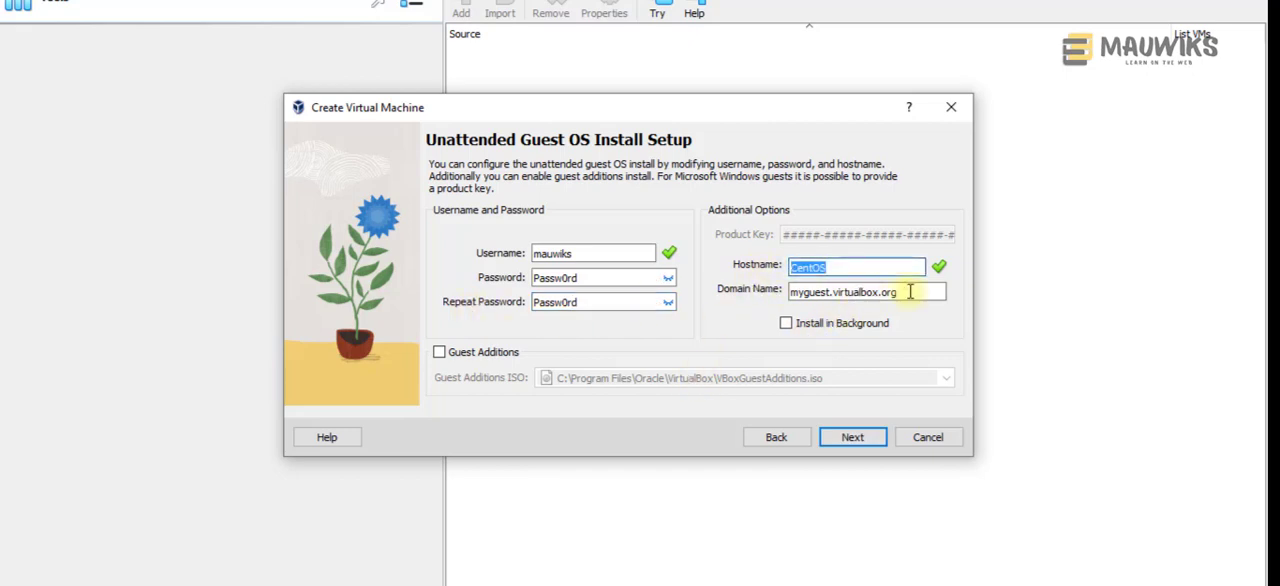
left_click_drag(903, 292, 765, 280)
type("mauwik")
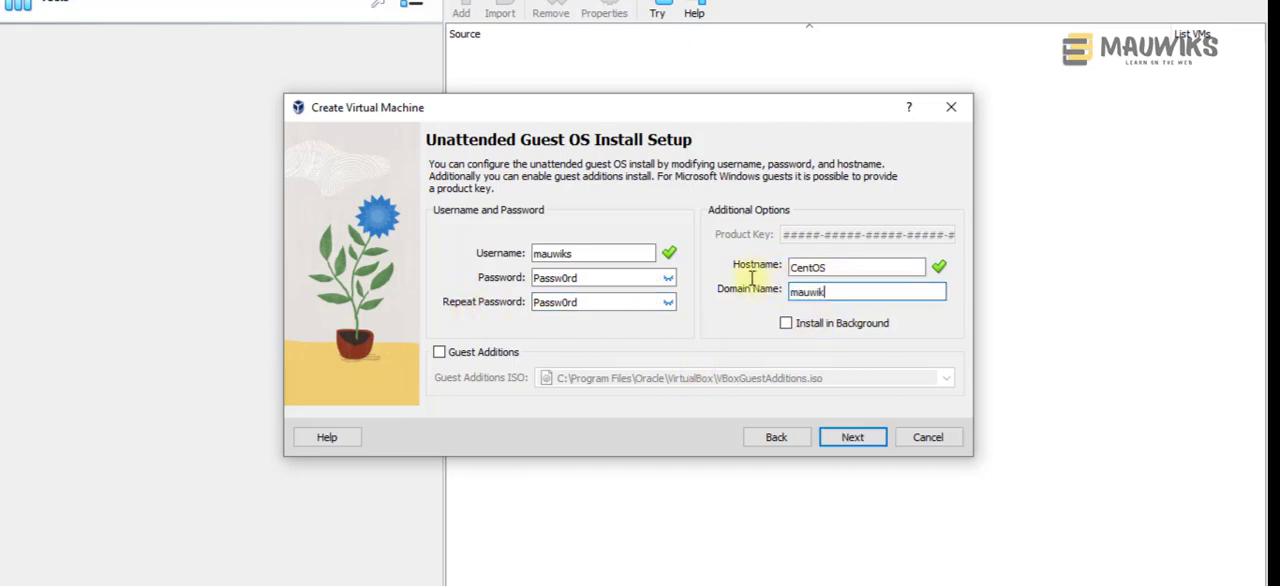
type("s.tk")
left_click_drag(849, 293, 700, 294)
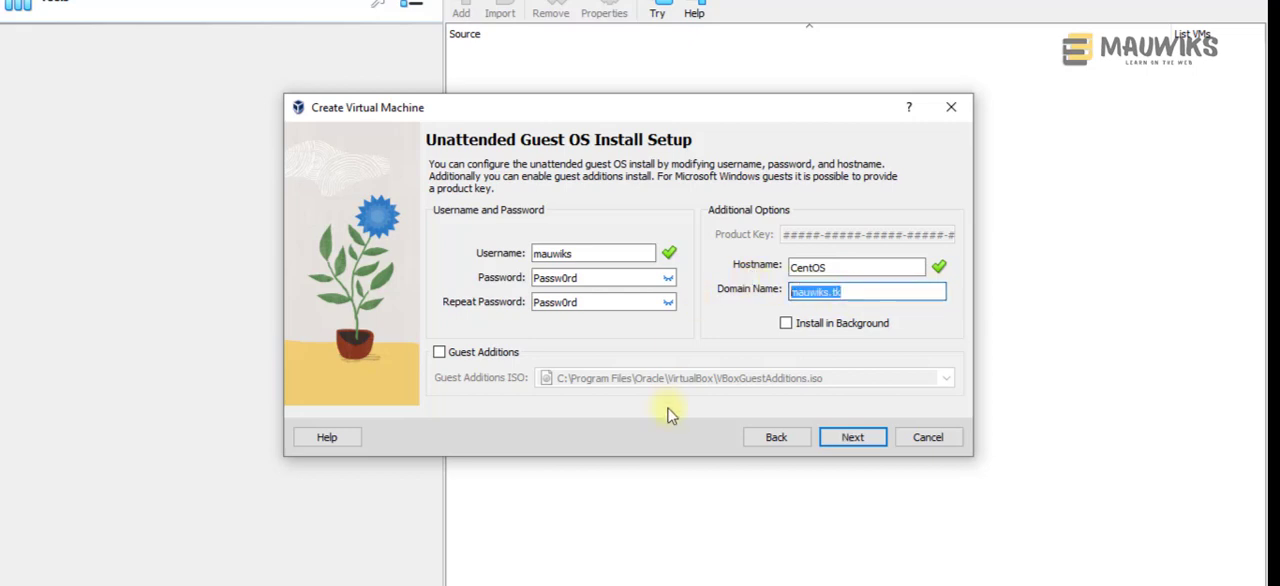
left_click(815, 296)
left_click_drag(857, 293, 733, 279)
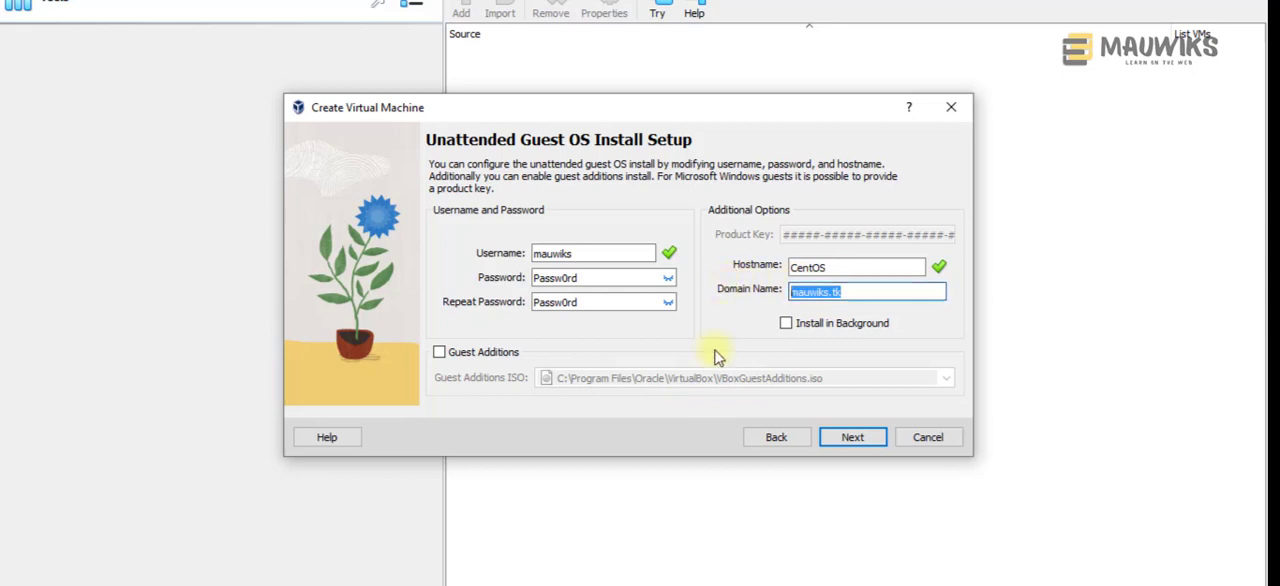
left_click(886, 291)
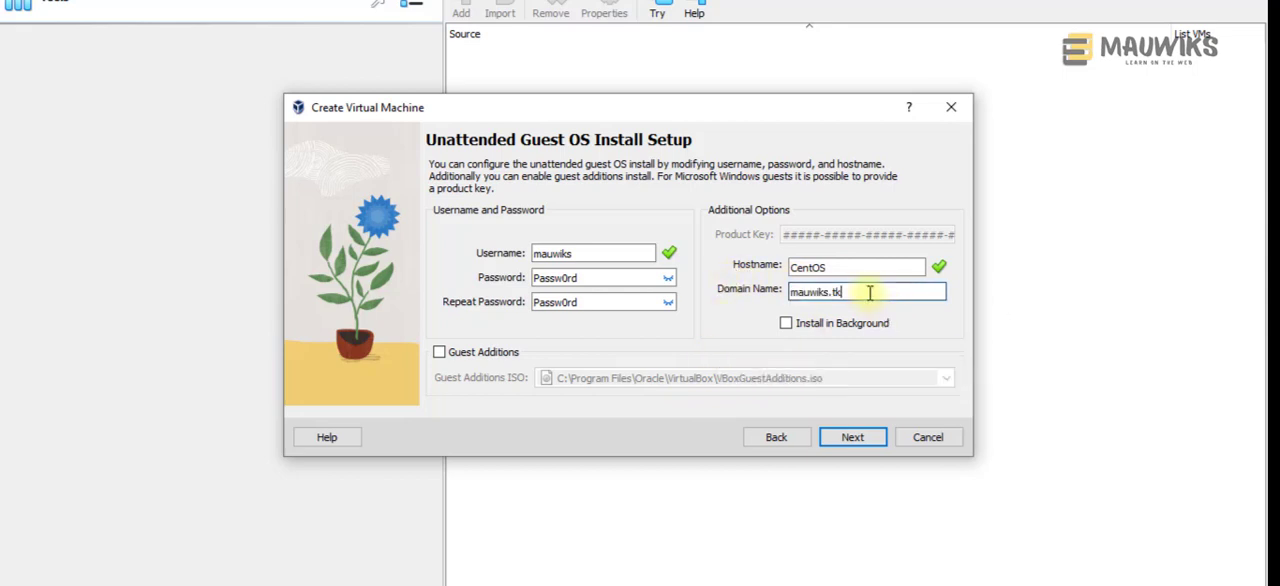
left_click_drag(871, 291, 749, 292)
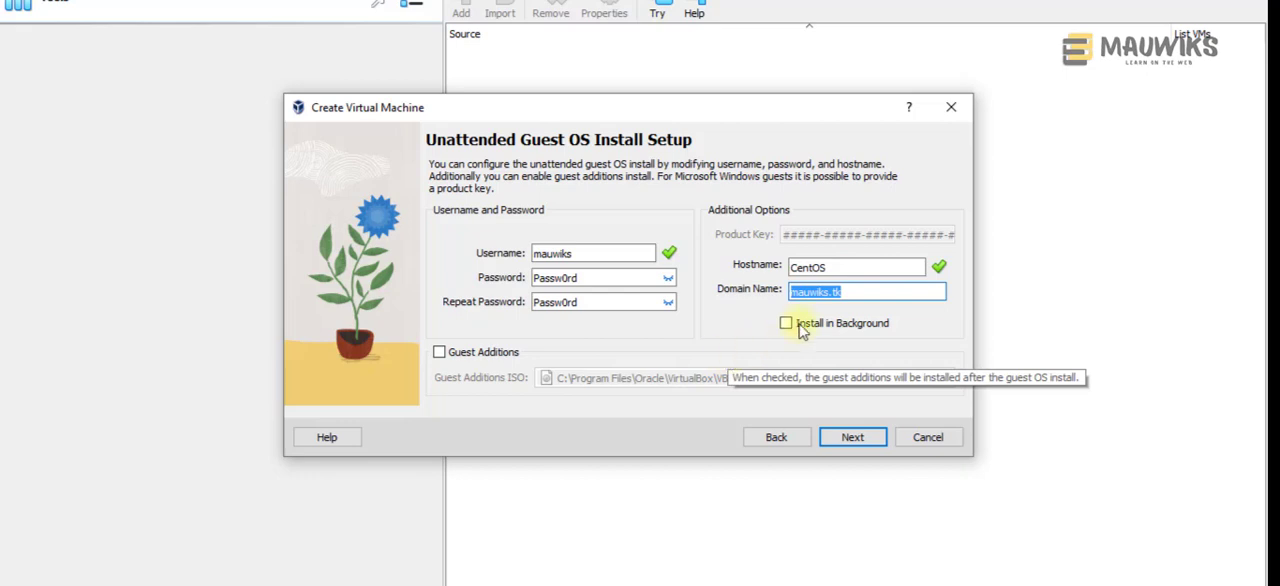
left_click(880, 291)
left_click_drag(880, 291, 763, 287)
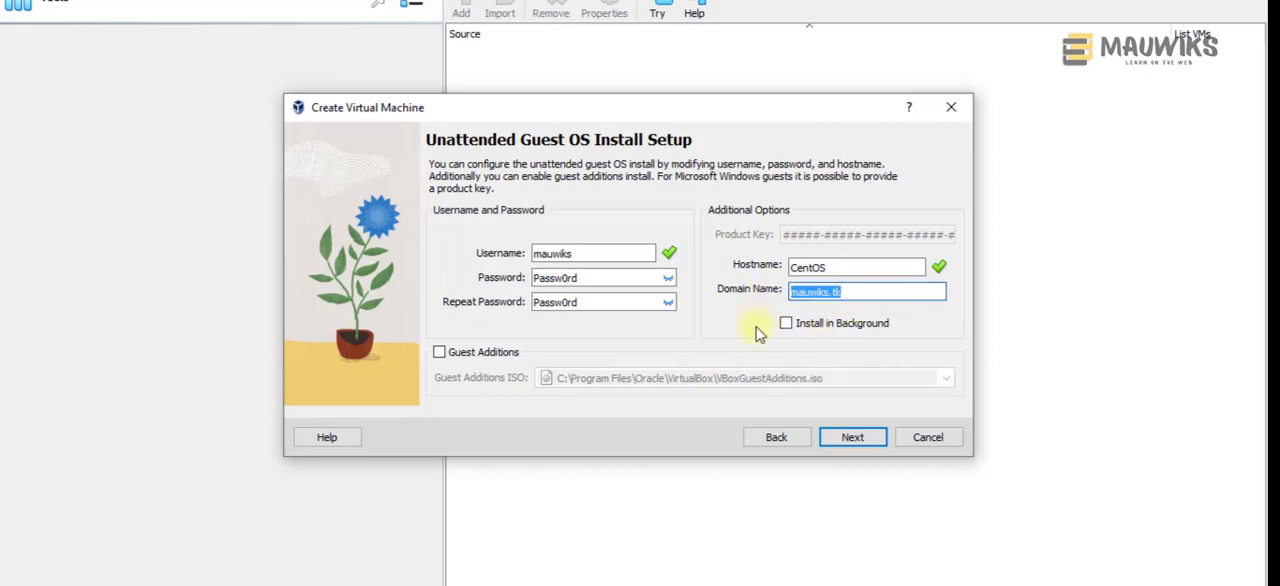
left_click_drag(837, 268, 763, 268)
left_click(848, 268)
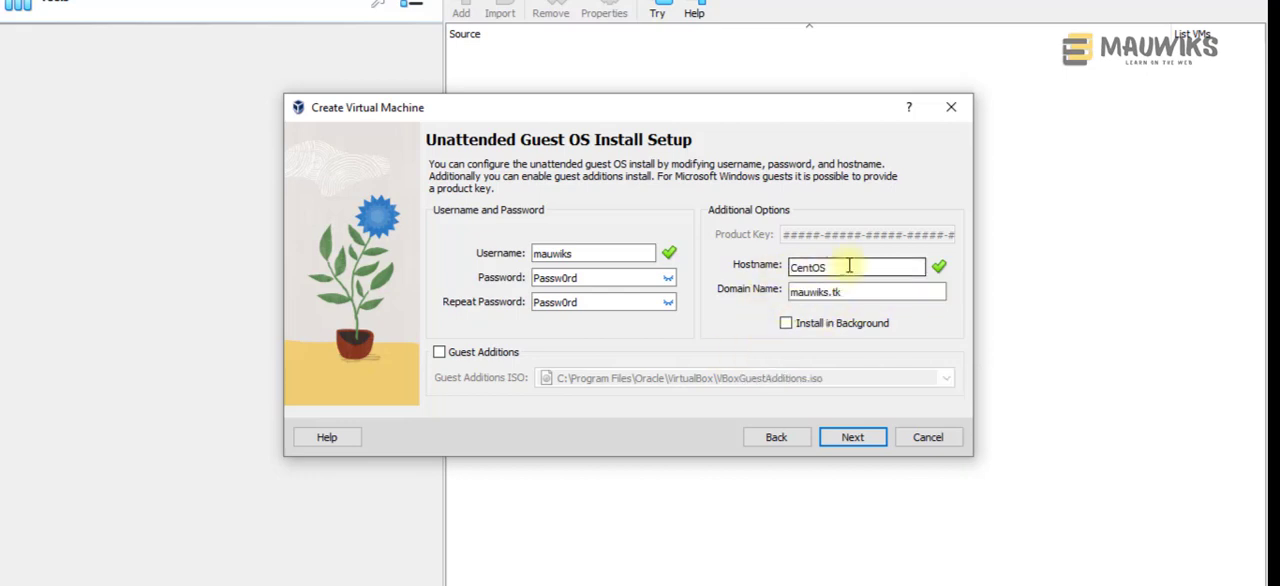
Step: Keep CentOS as the hostname and continue from the unattended install setup to the hardware settings
left_click_drag(848, 268, 777, 267)
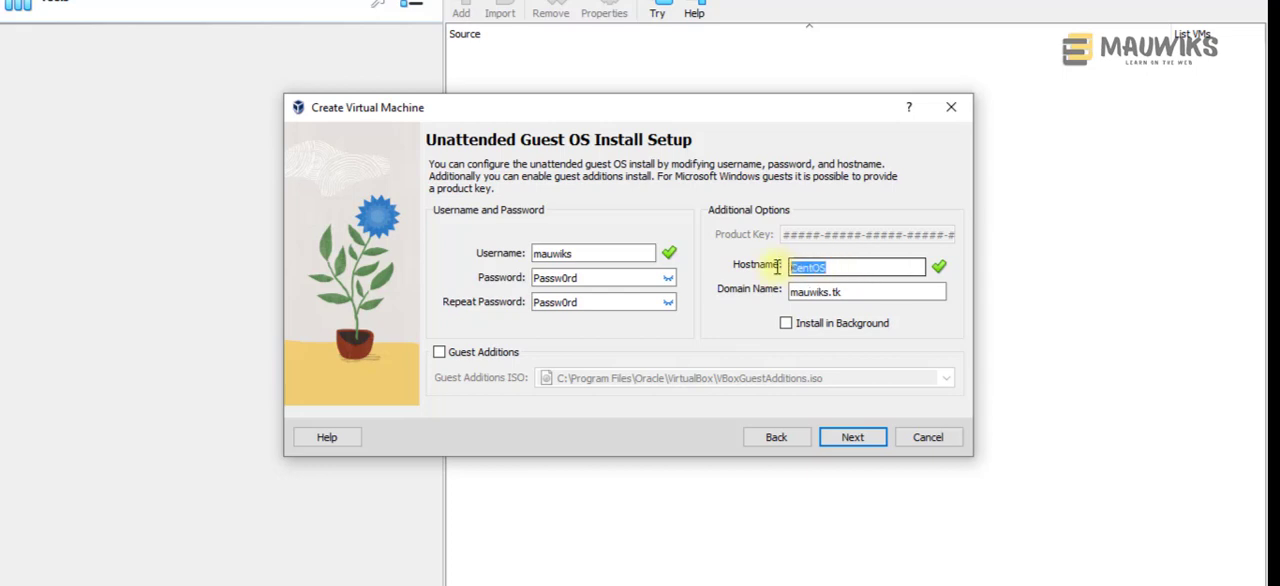
left_click(850, 267)
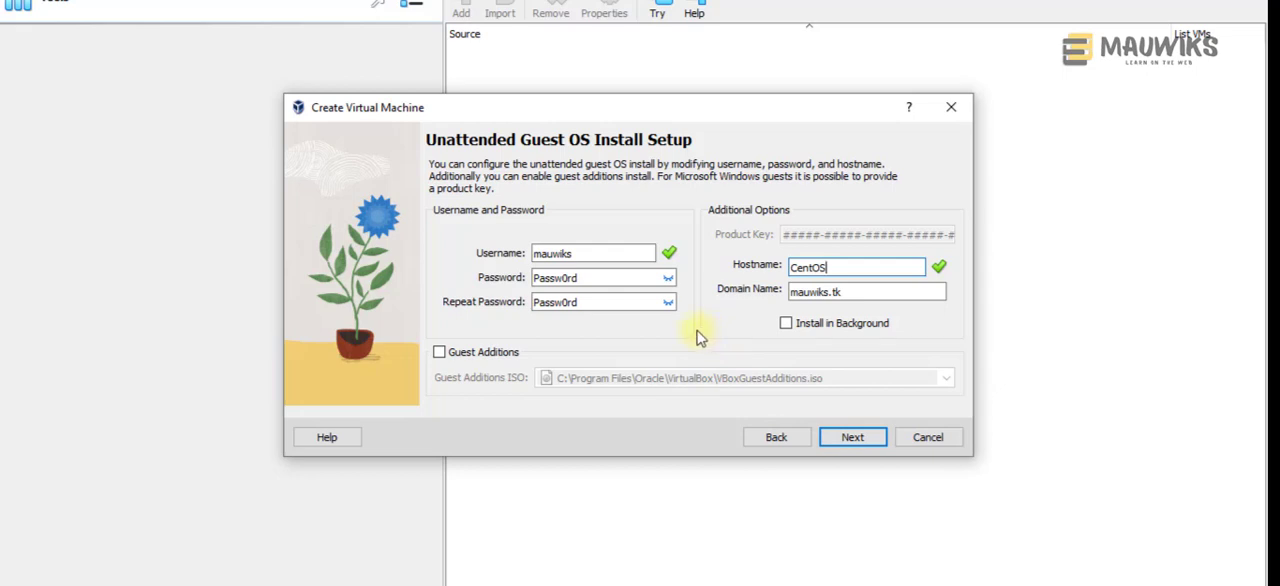
left_click(846, 437)
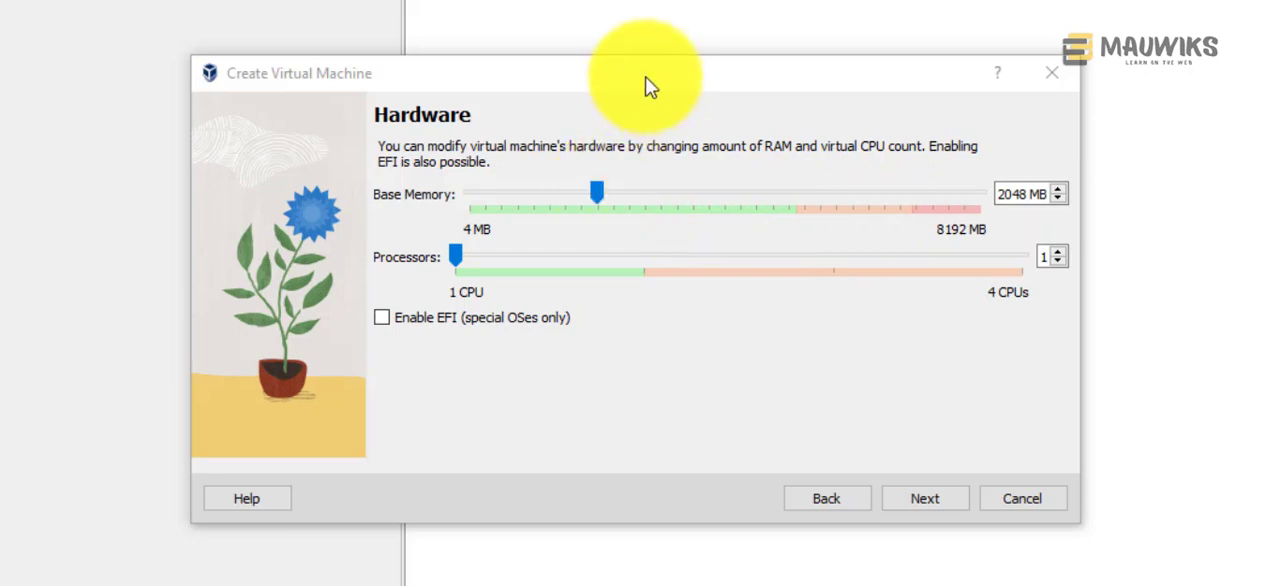
Step: Keep the base memory at 2048 MB with 1 processor and continue to the virtual hard disk setup
mouse_move(649, 86)
left_mouse_down()
mouse_move(686, 77)
mouse_move(651, 76)
mouse_move(650, 90)
left_mouse_up()
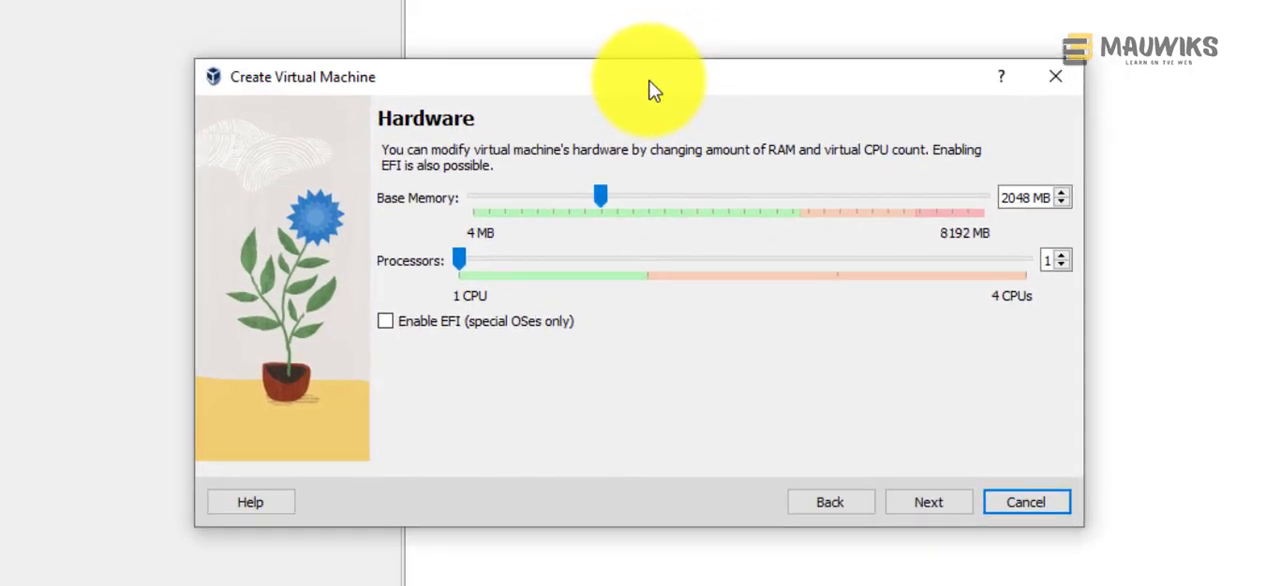
left_click(1011, 203)
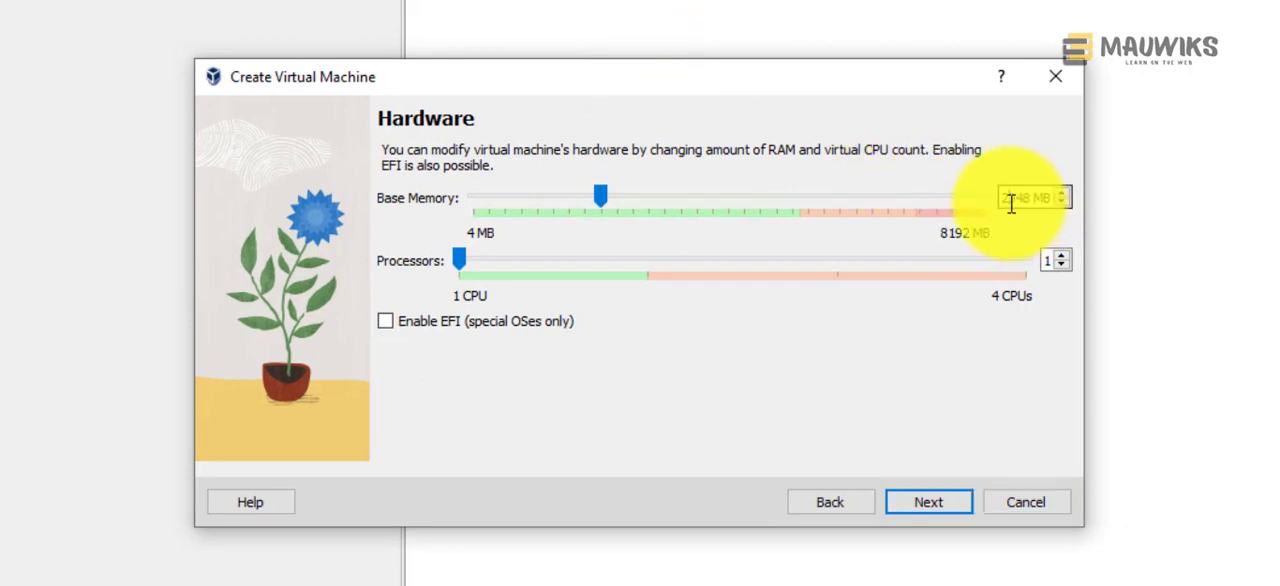
double_click(1011, 203)
left_click(459, 262)
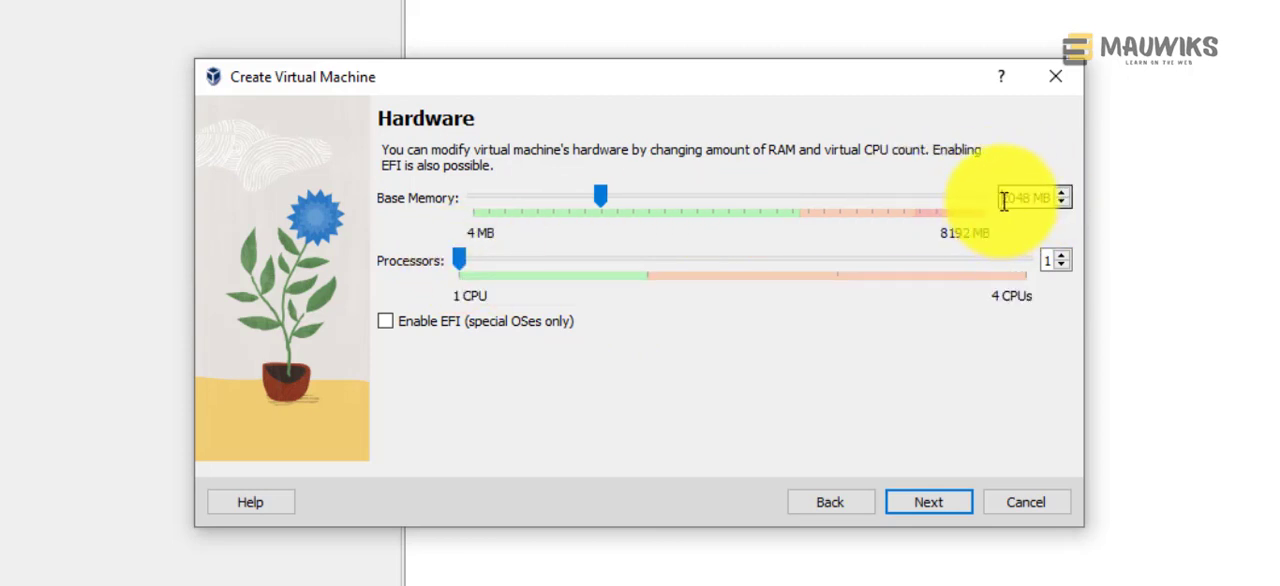
left_click_drag(1004, 200, 1048, 205)
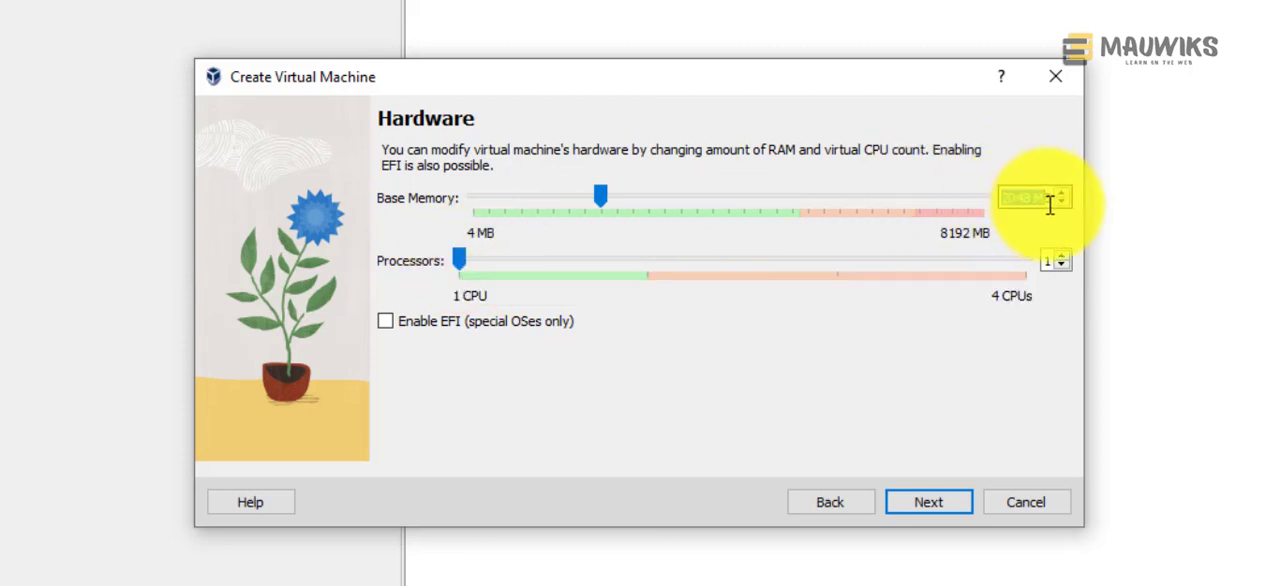
left_click(1043, 205)
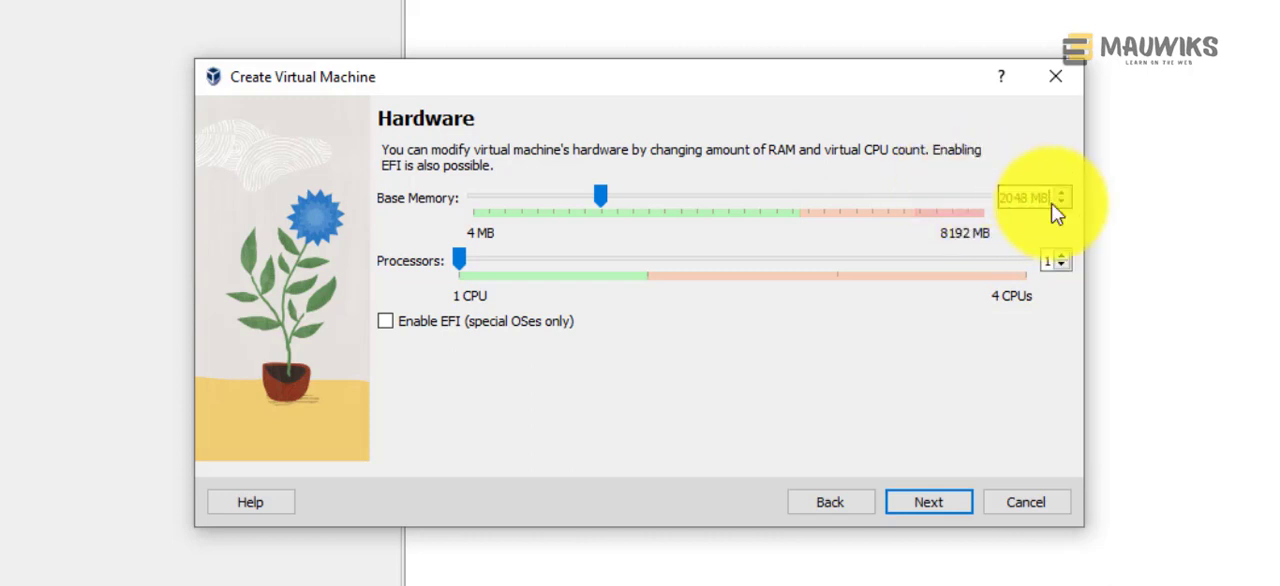
left_click_drag(1021, 196, 989, 196)
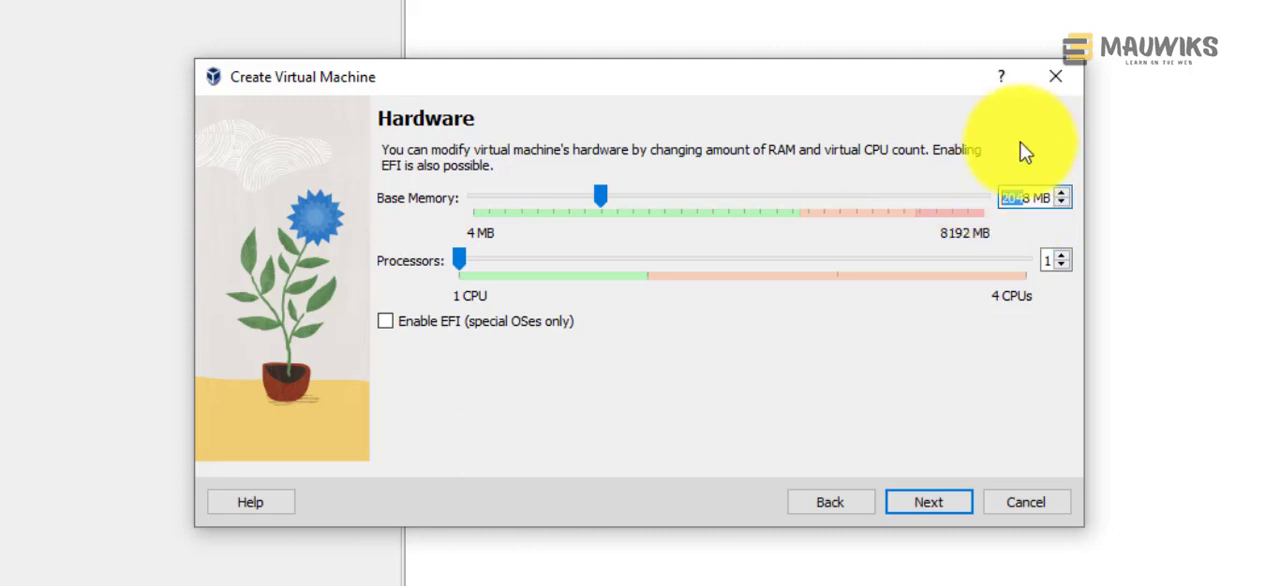
left_click(1031, 201)
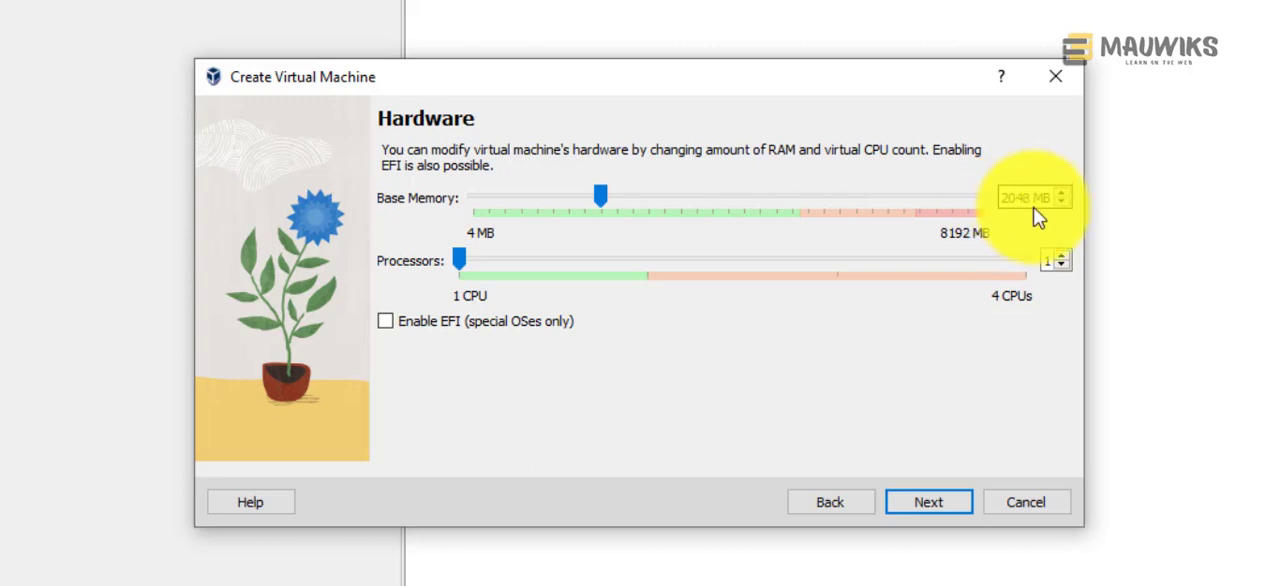
left_click_drag(1031, 199, 997, 200)
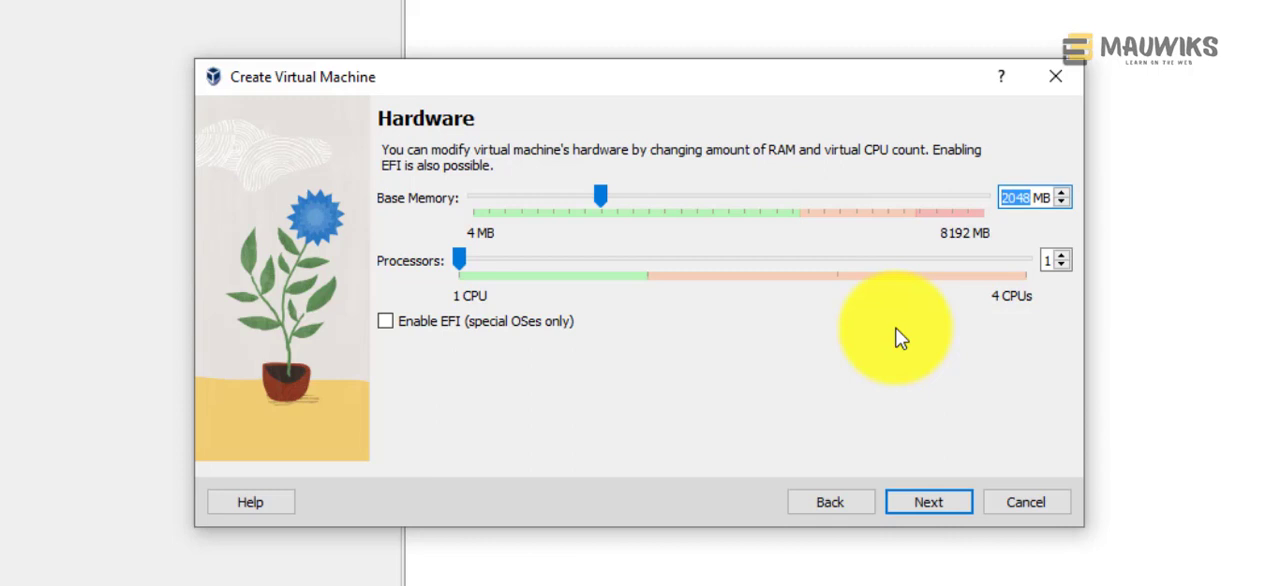
left_click(932, 506)
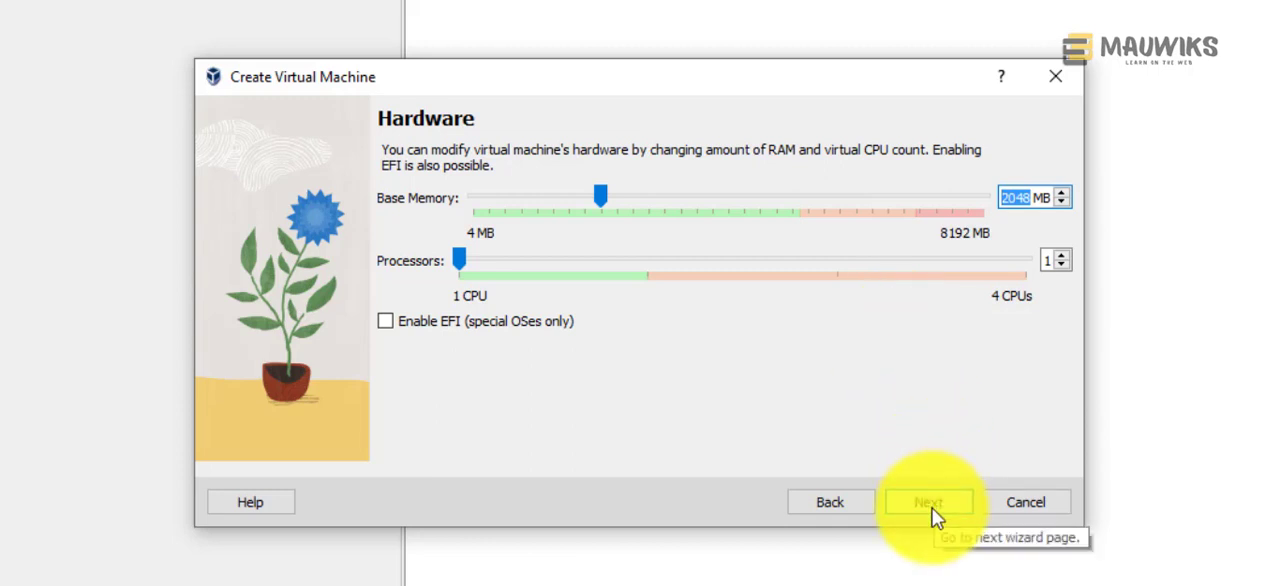
left_click(932, 508)
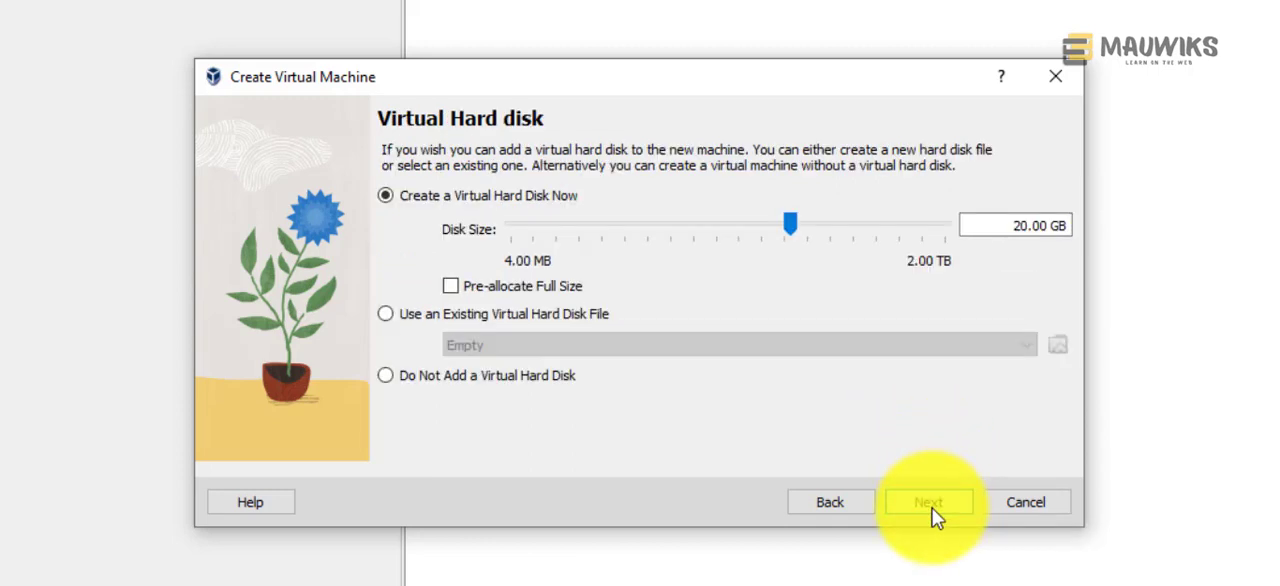
Step: Accept a new 20.00 GB virtual hard disk, then review the configuration summary and finish creating the virtual machine
double_click(1017, 226)
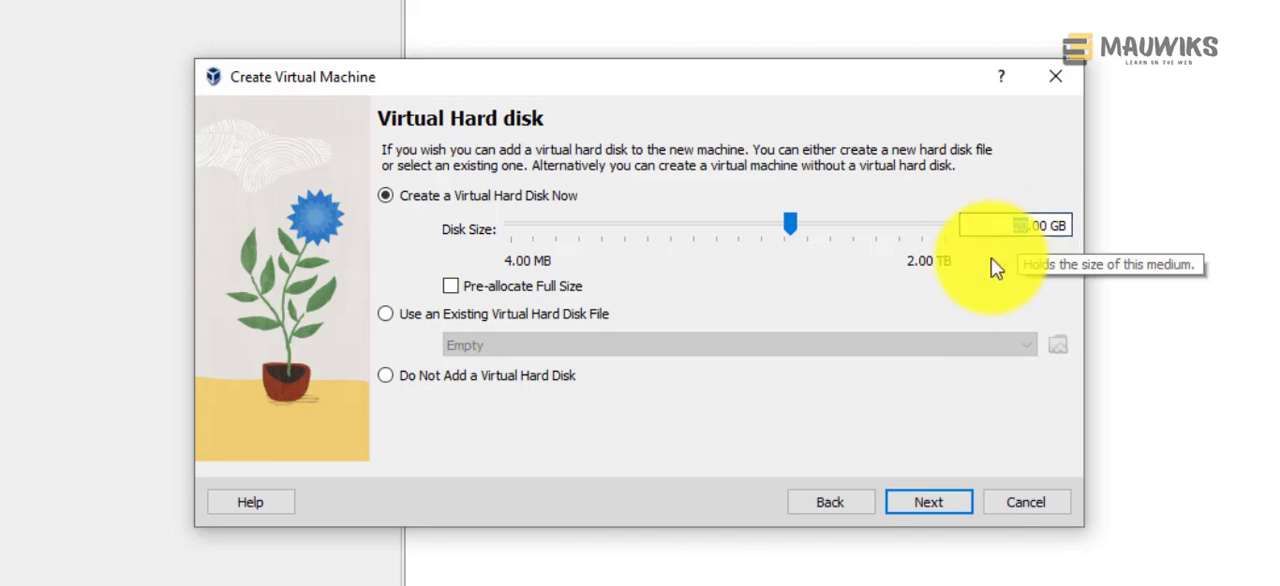
left_click(899, 500)
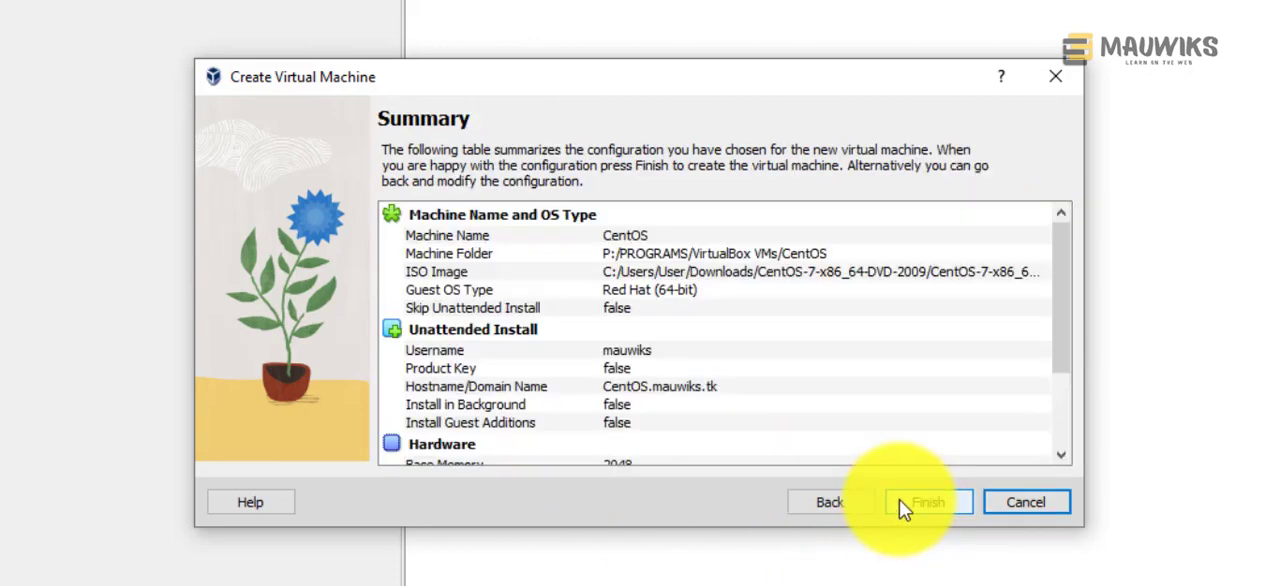
scroll(912, 388, "down", 2)
scroll(914, 390, "up", 3)
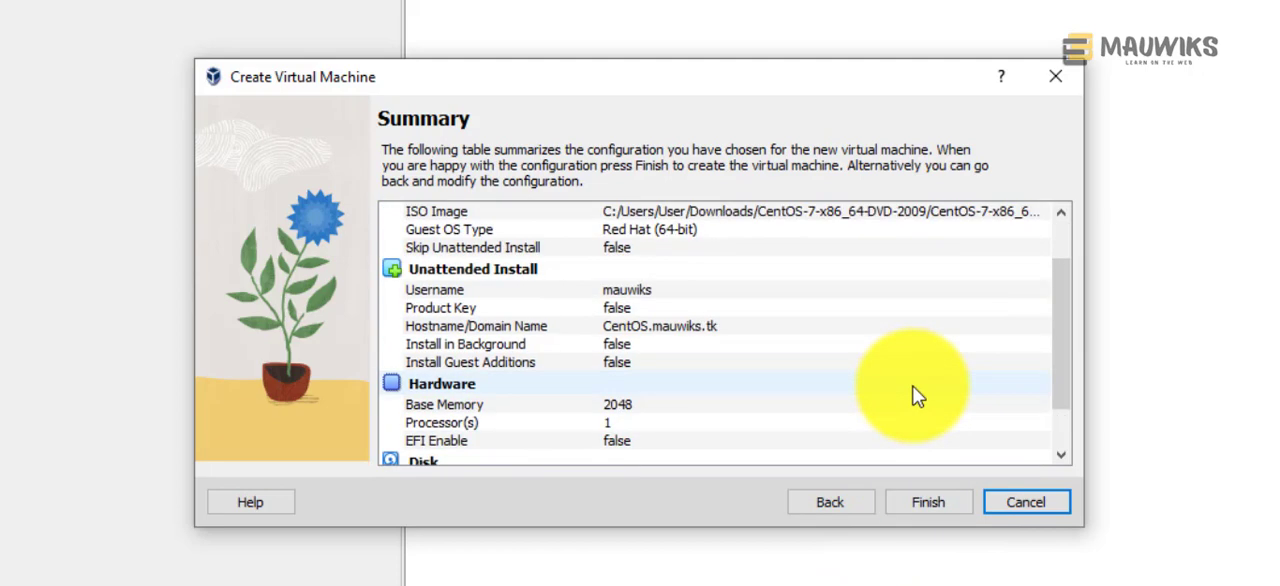
scroll(914, 390, "down", 3)
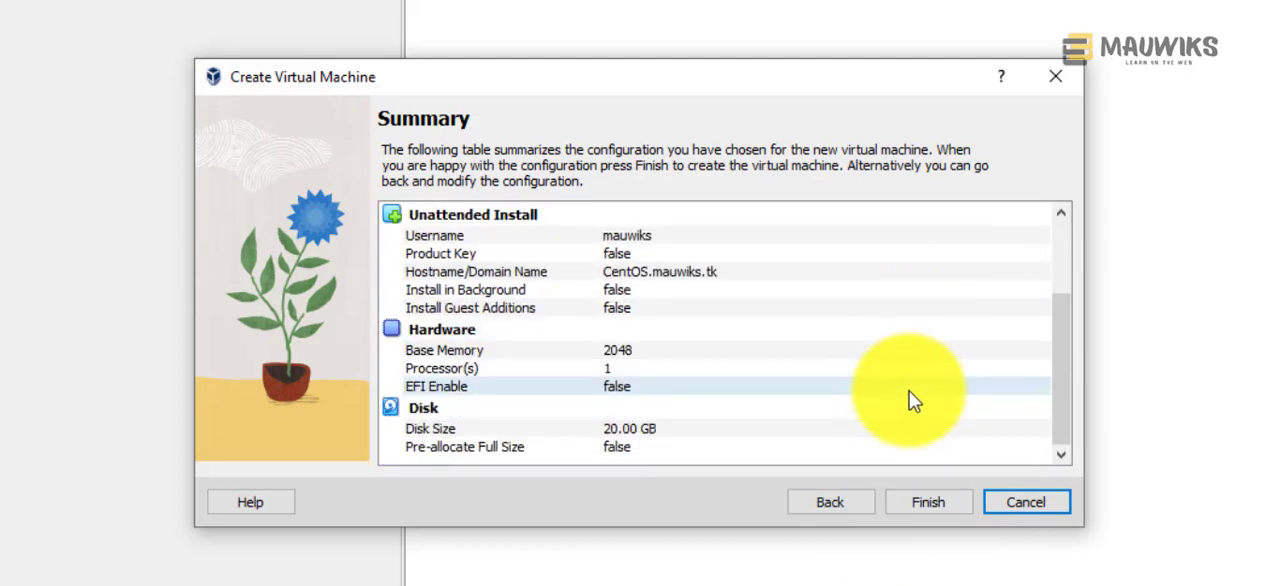
left_click(911, 502)
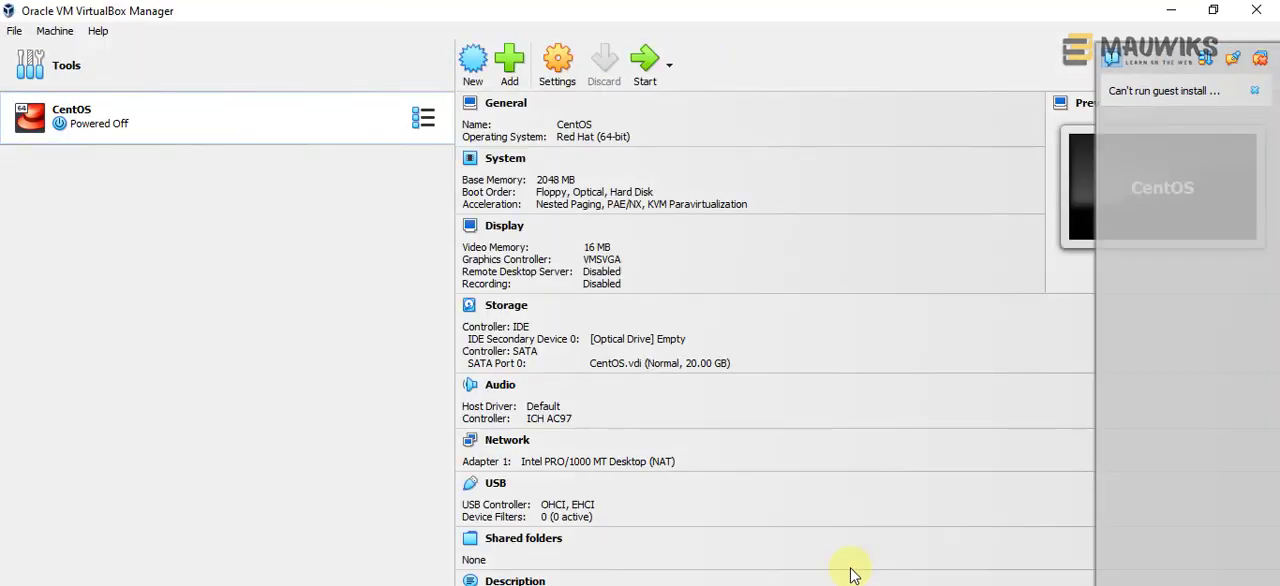
Step: Dismiss the guest install notification and restore the VirtualBox Manager from full screen to a smaller window on the desktop
left_click(1256, 91)
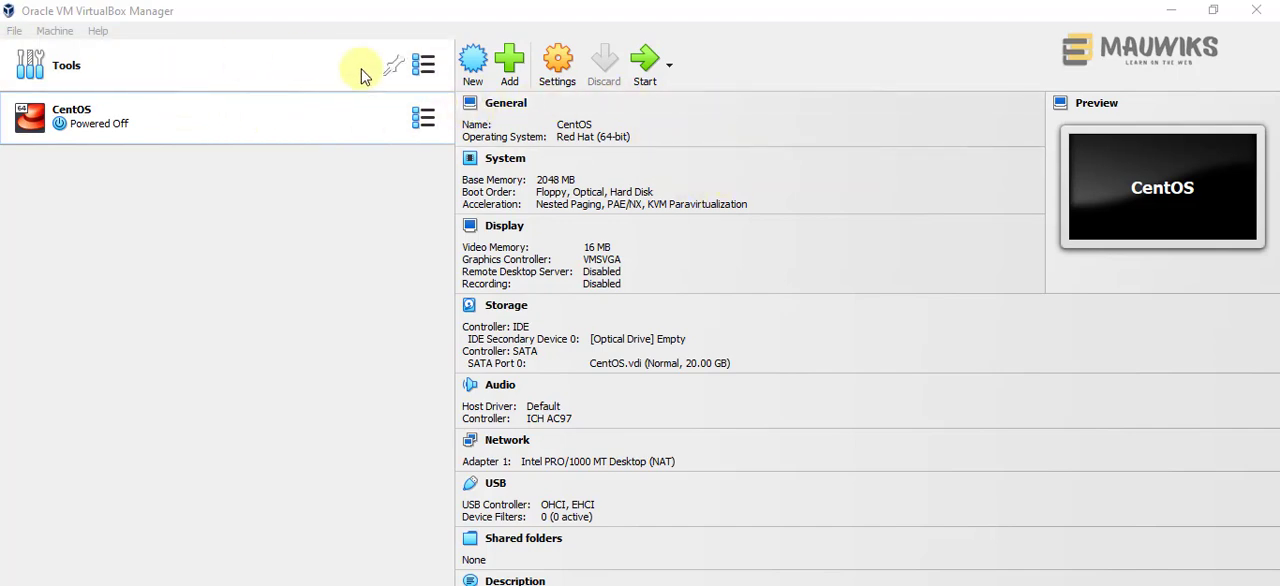
left_click(1214, 12)
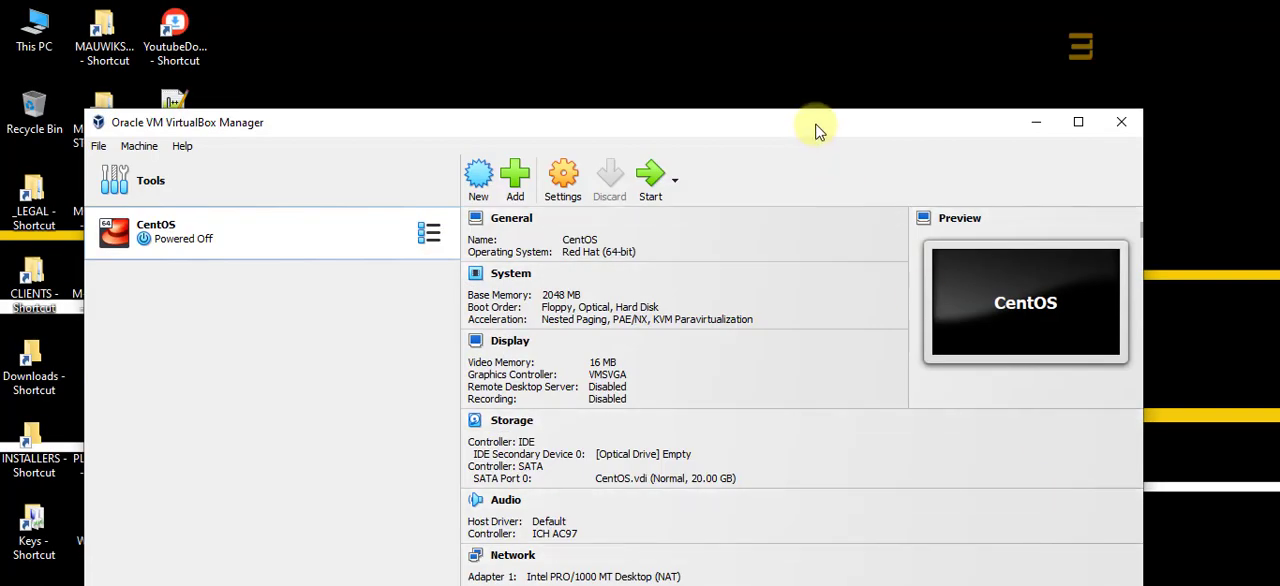
left_click_drag(816, 131, 840, 152)
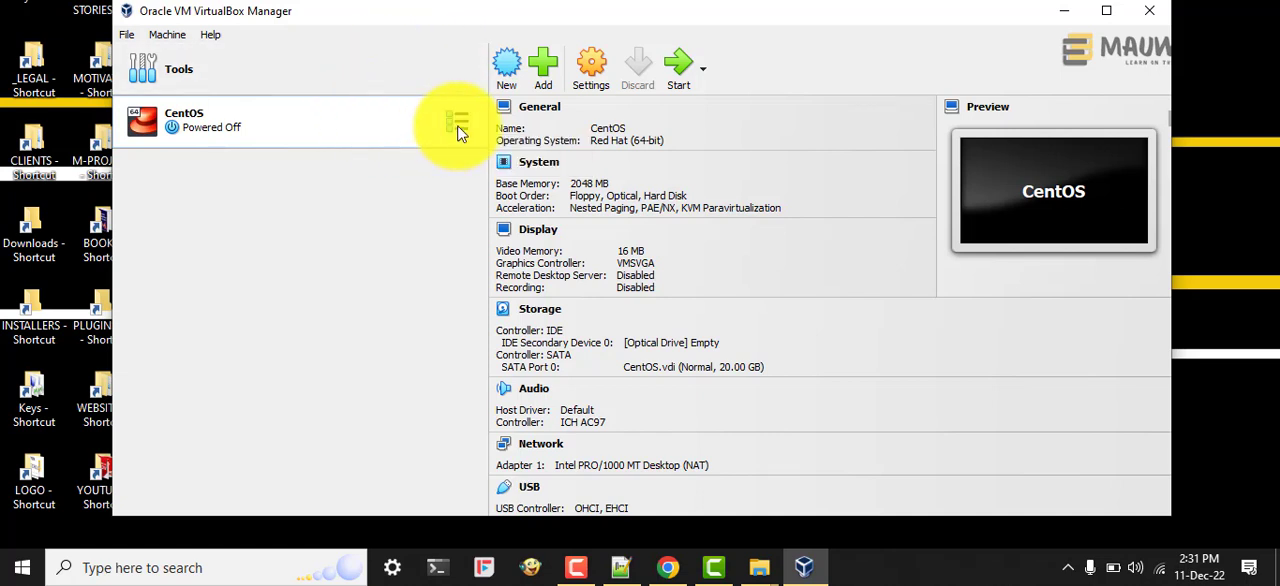
Step: In the CentOS machine's advanced general settings, set both Shared Clipboard and Drag'n'Drop to Bidirectional
left_click(588, 66)
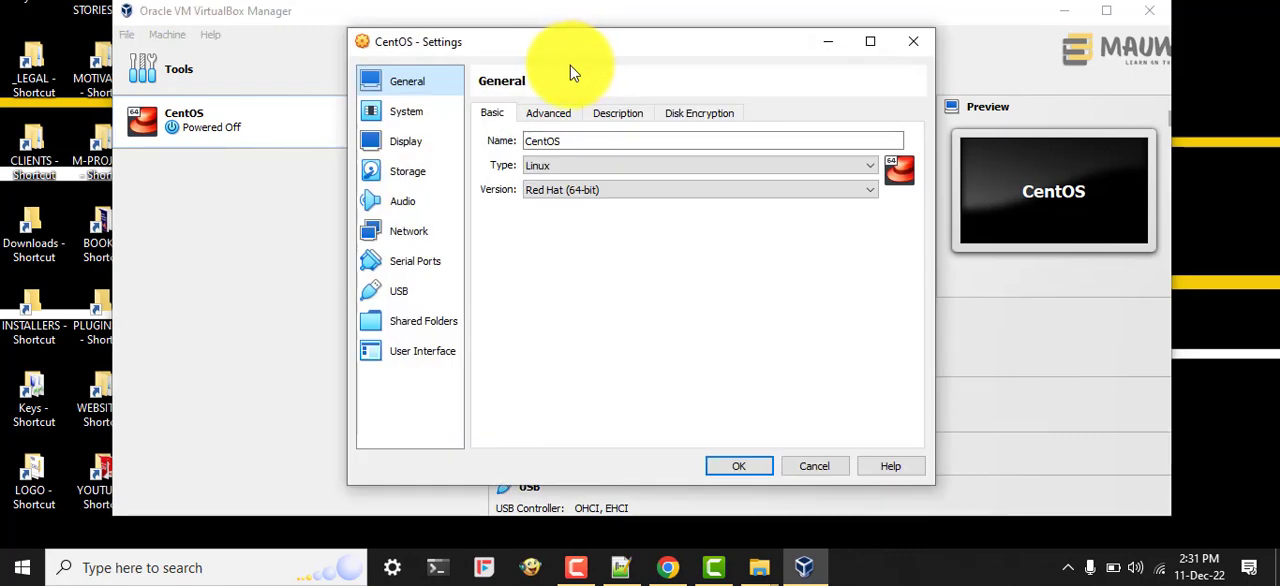
left_click(545, 115)
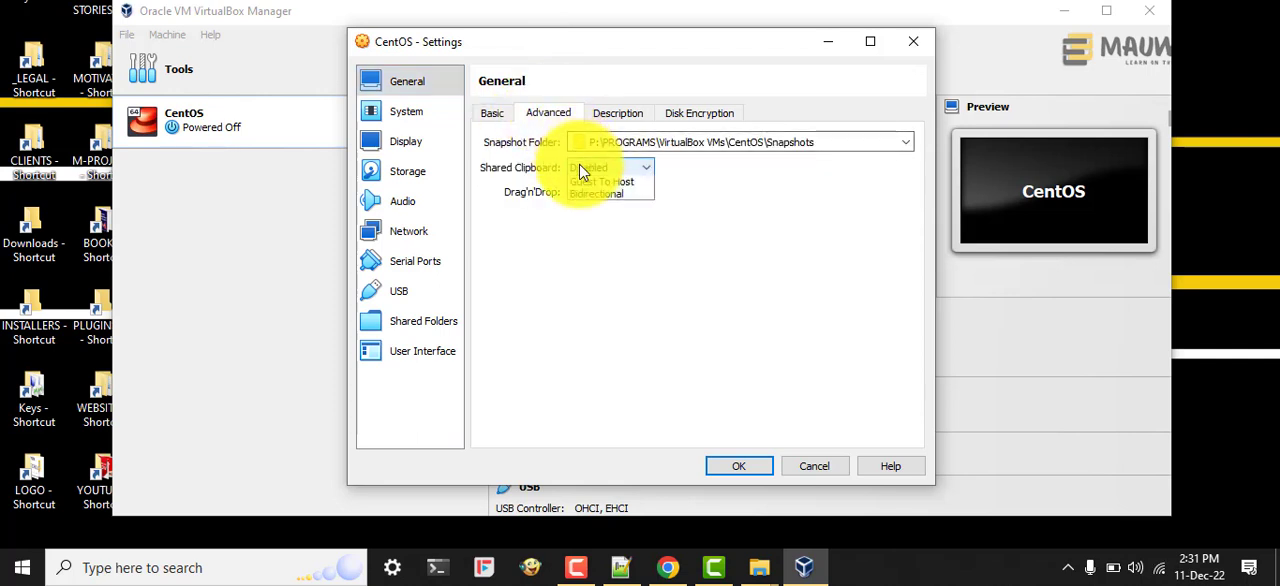
left_click(582, 167)
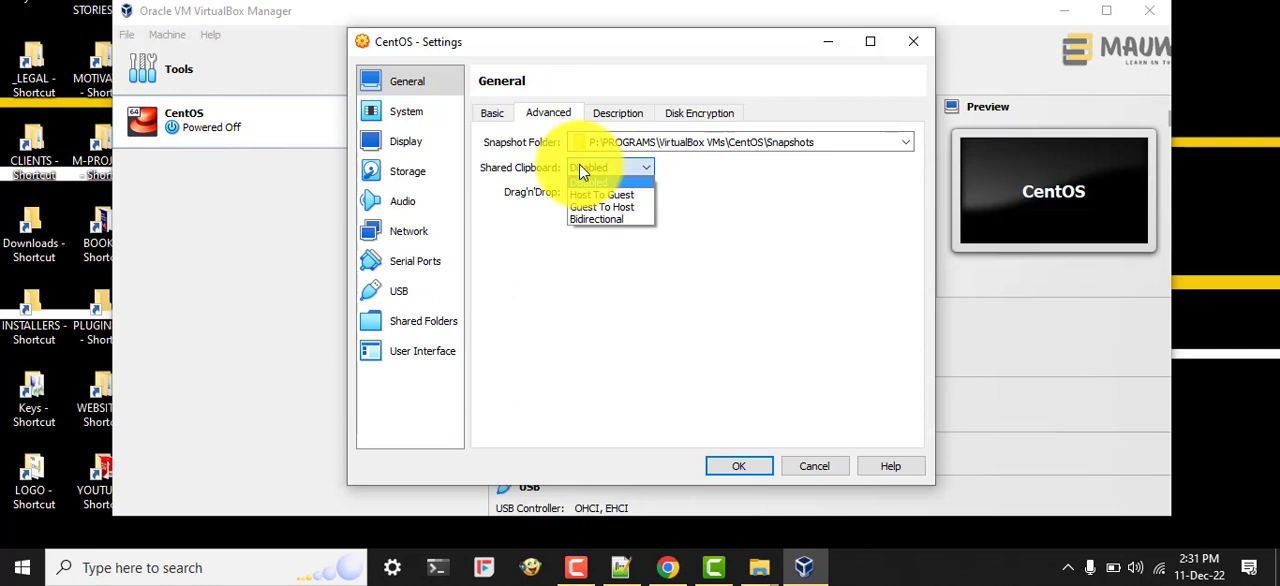
left_click(582, 220)
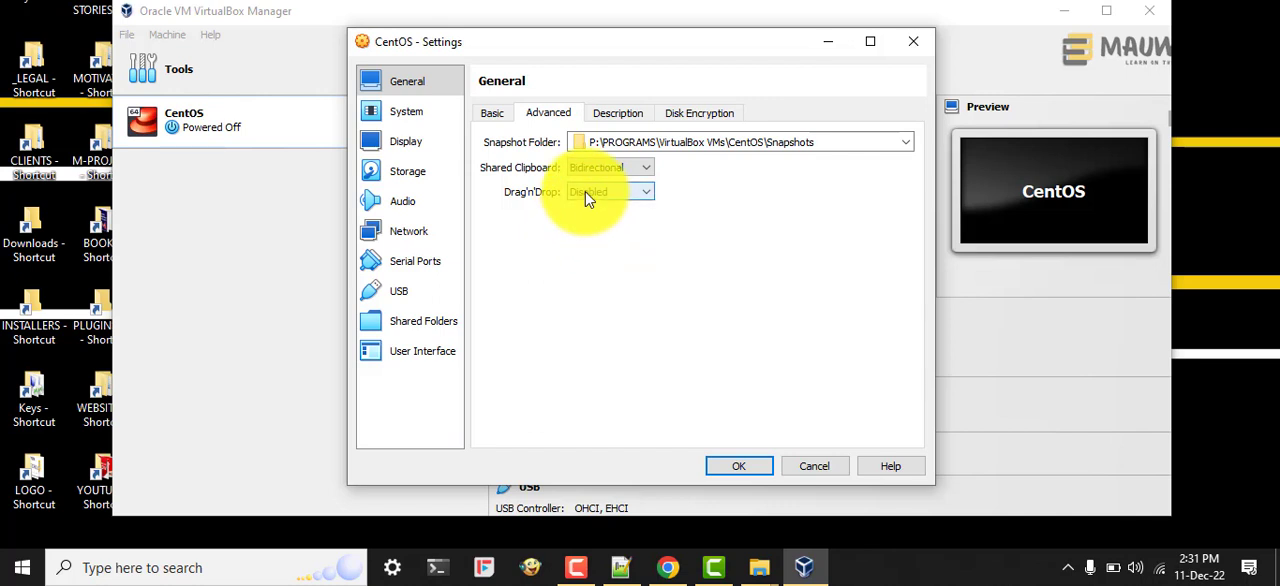
left_click(585, 191)
left_click(590, 245)
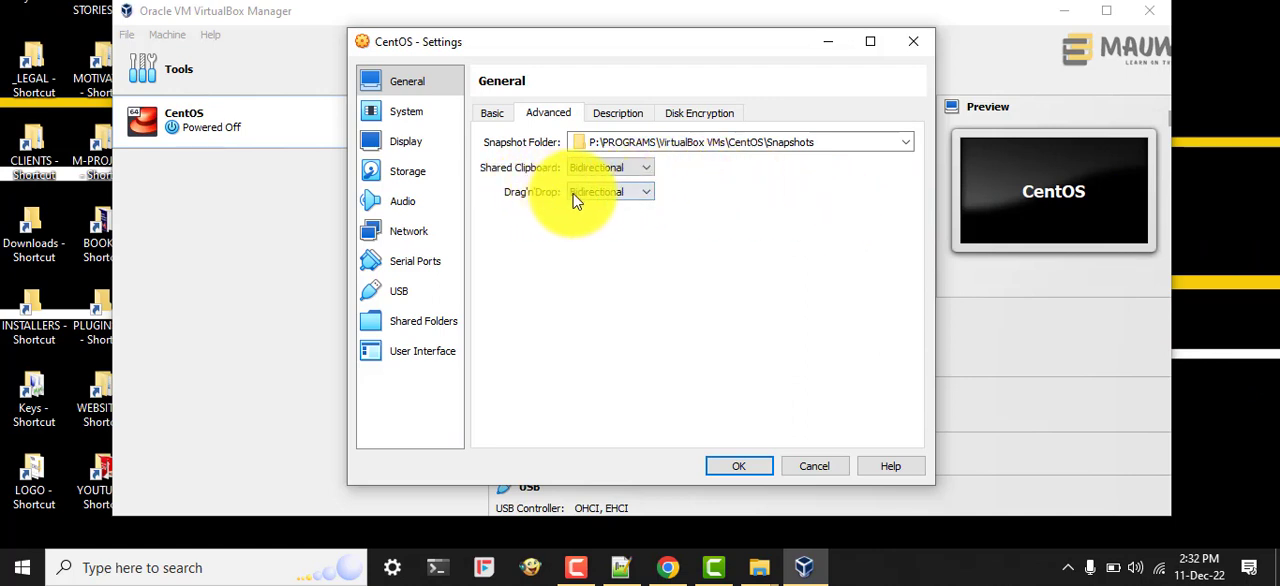
left_click(743, 468)
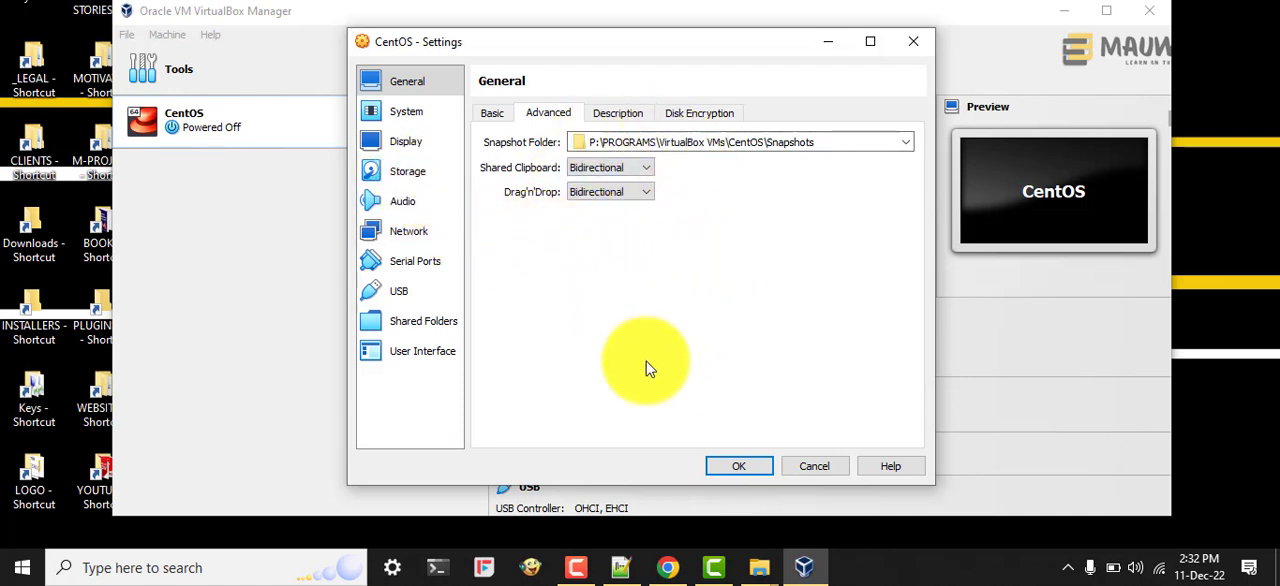
Step: Attach CentOS-7-x86_64-DVD-2009.iso to the empty optical drive on the machine's IDE controller
left_click(405, 173)
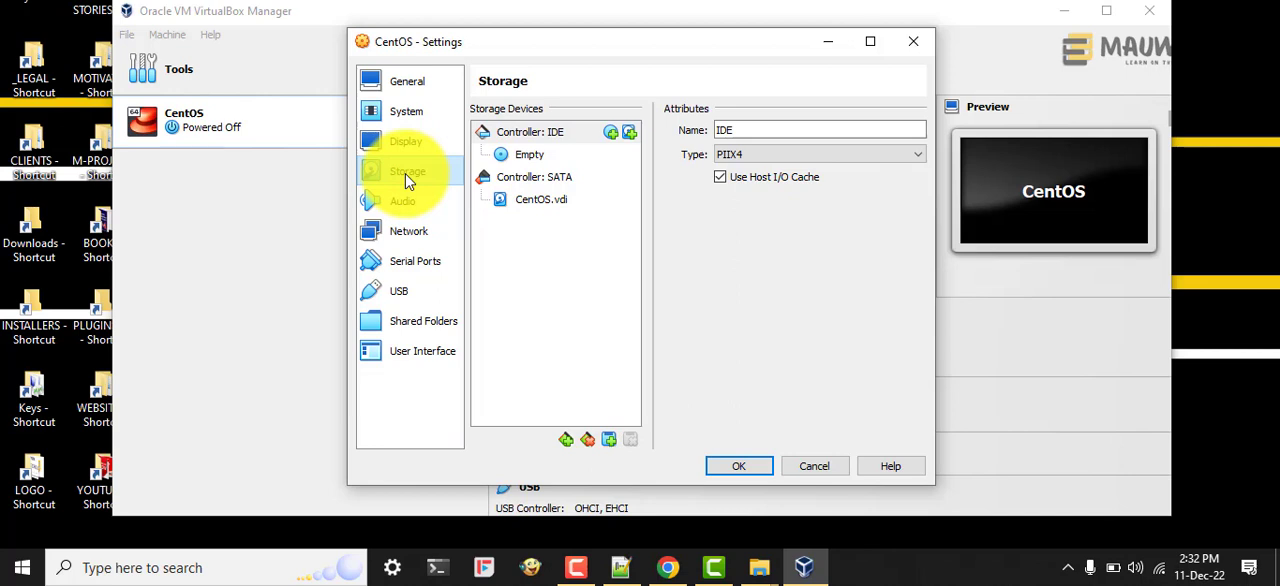
left_click(527, 154)
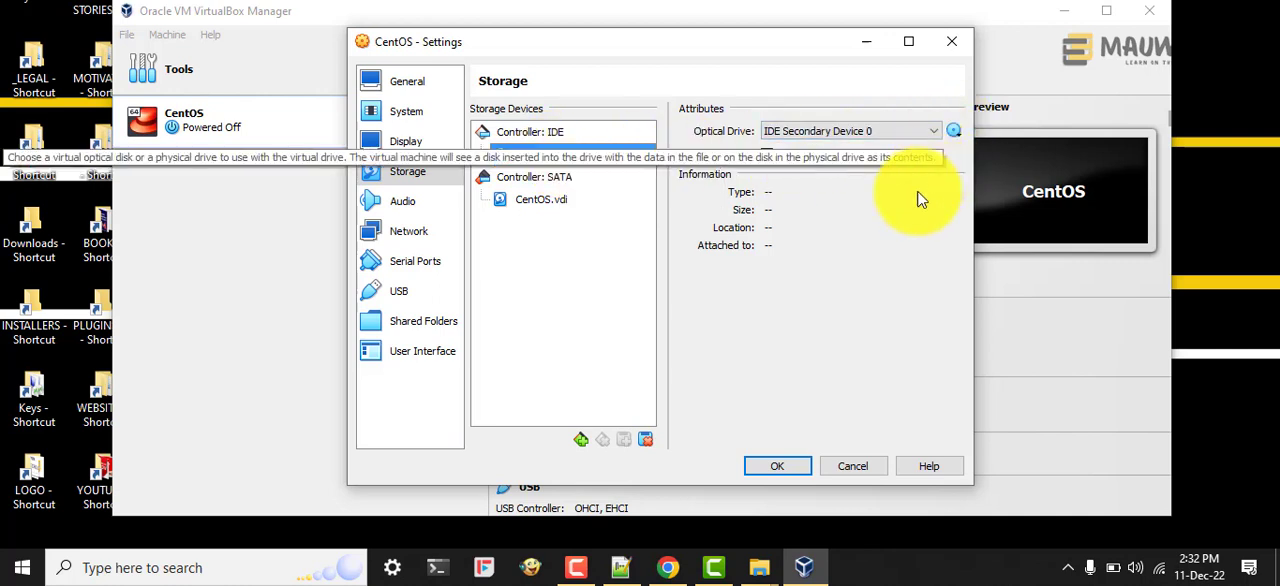
left_click(954, 133)
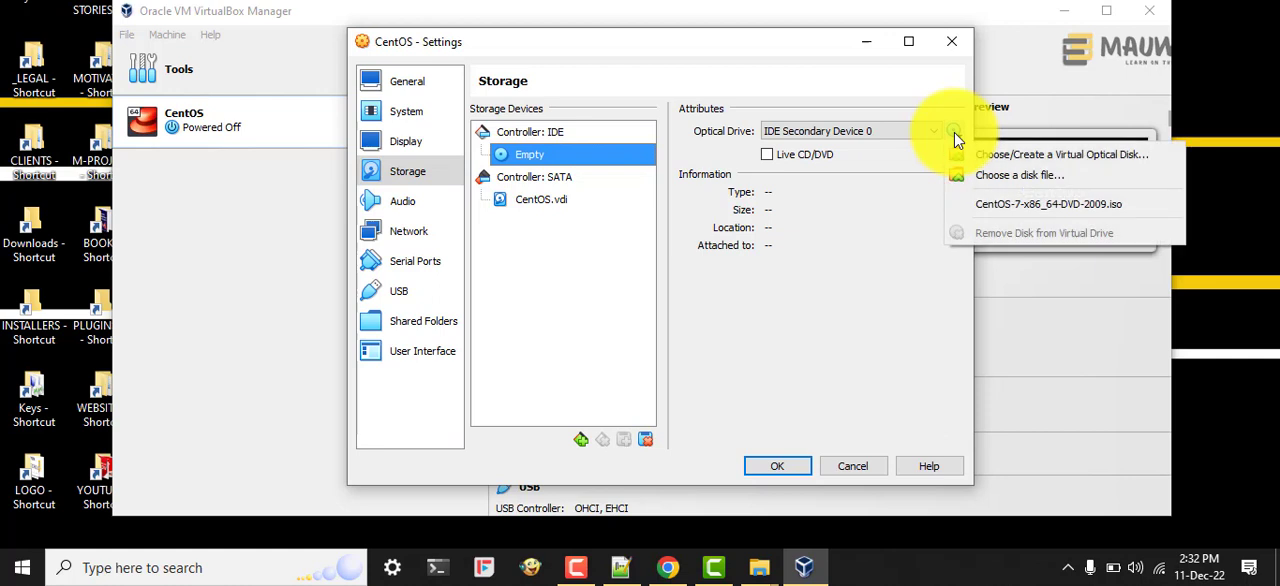
left_click(1000, 204)
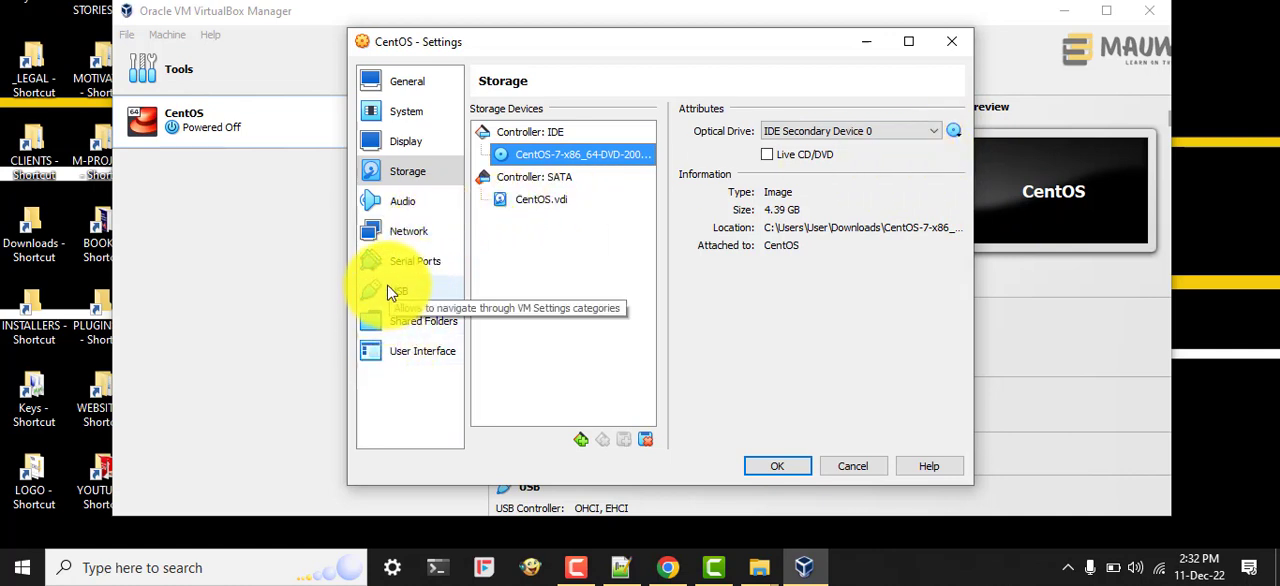
Step: Set the machine's pointing device to USB Tablet in the motherboard settings and save the machine settings
left_click(403, 142)
left_click(401, 84)
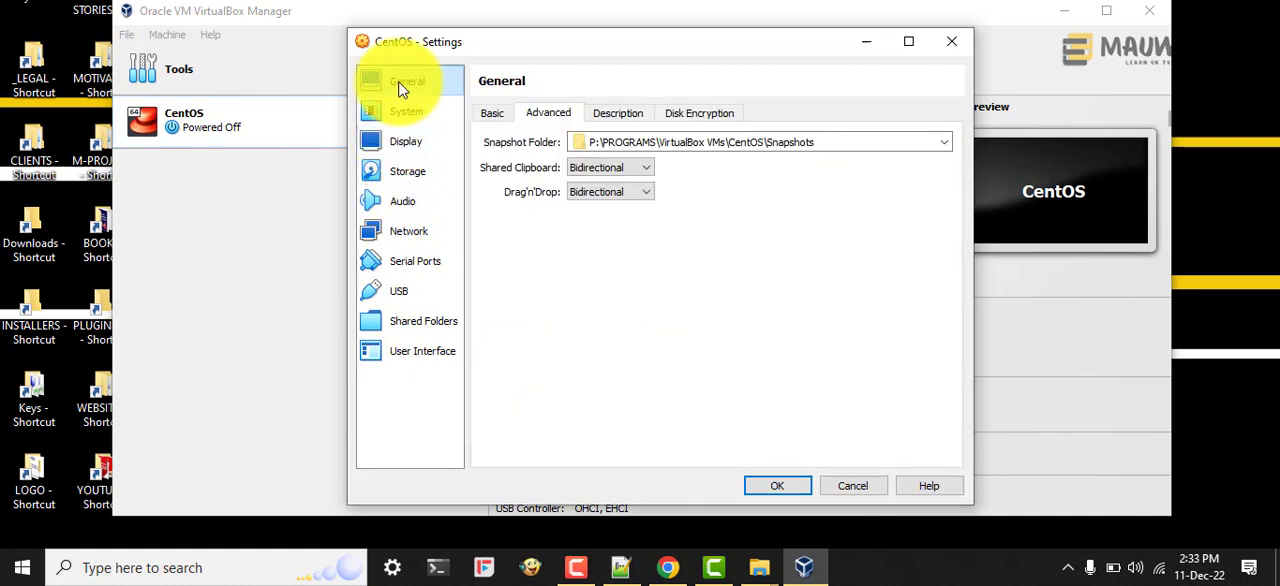
left_click(492, 114)
left_click(408, 115)
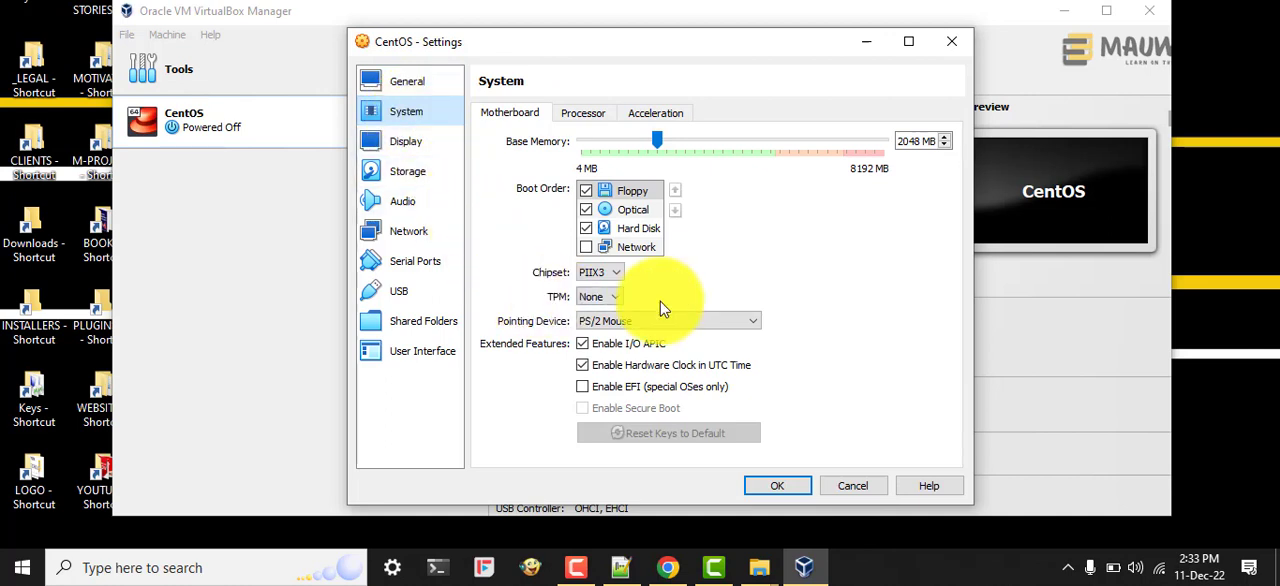
left_click(722, 322)
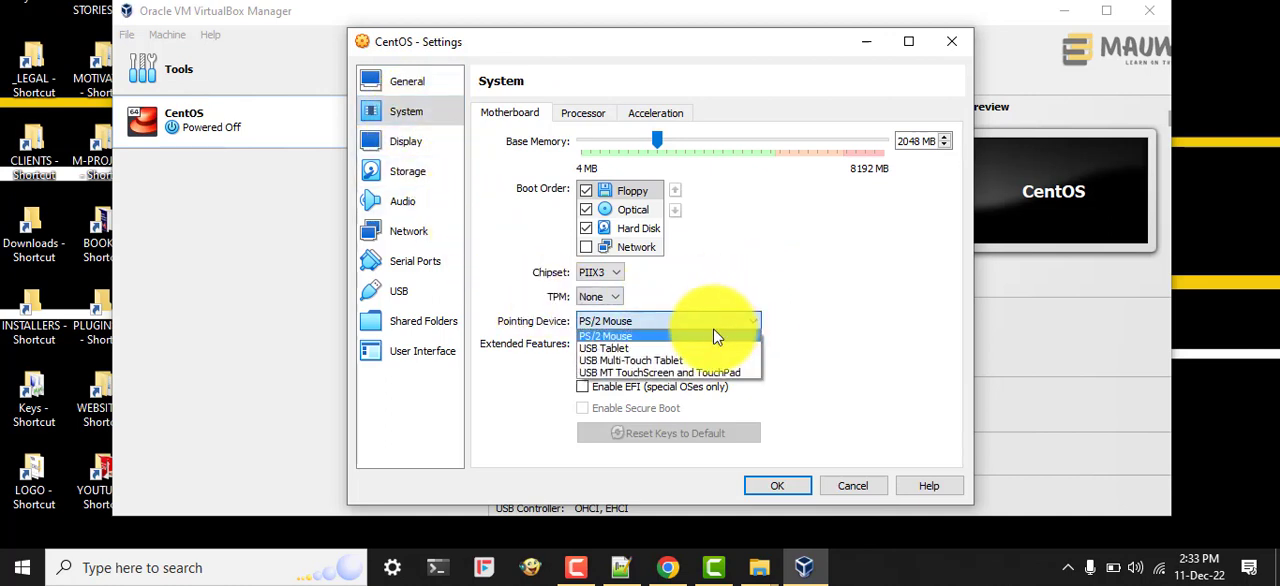
left_click(634, 349)
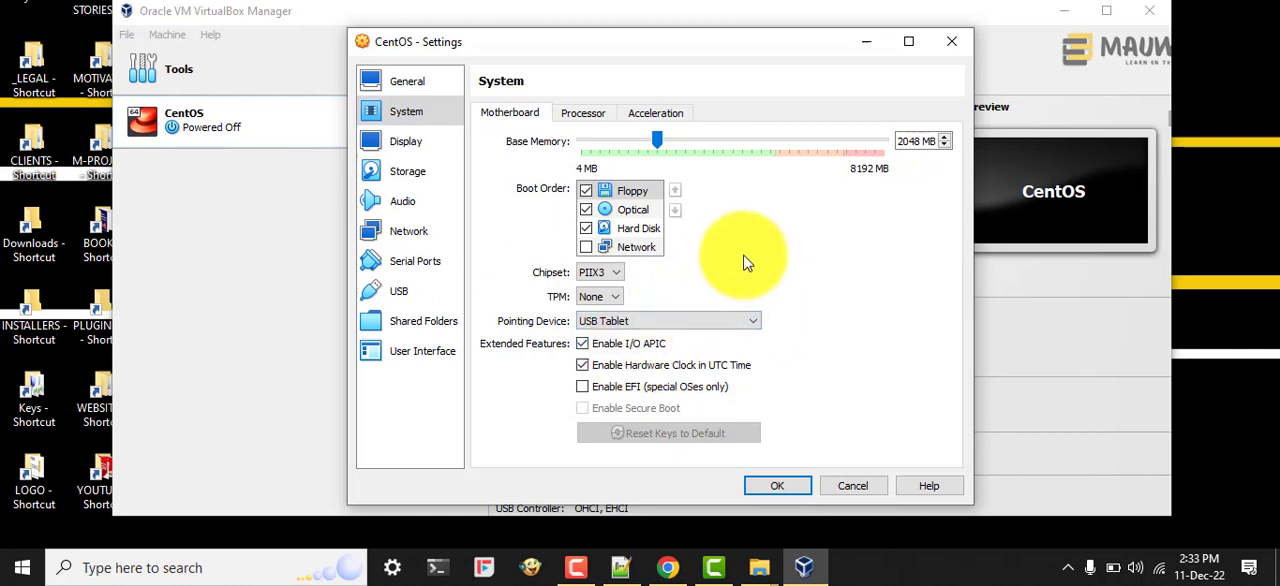
left_click(789, 491)
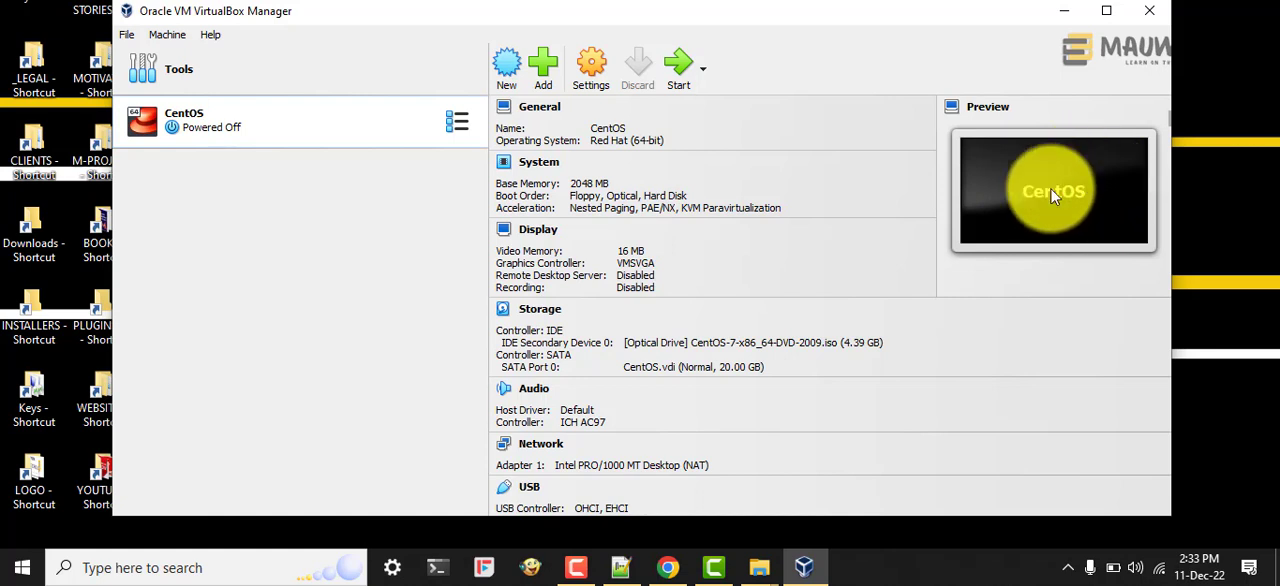
Step: Start the CentOS virtual machine
left_click(680, 70)
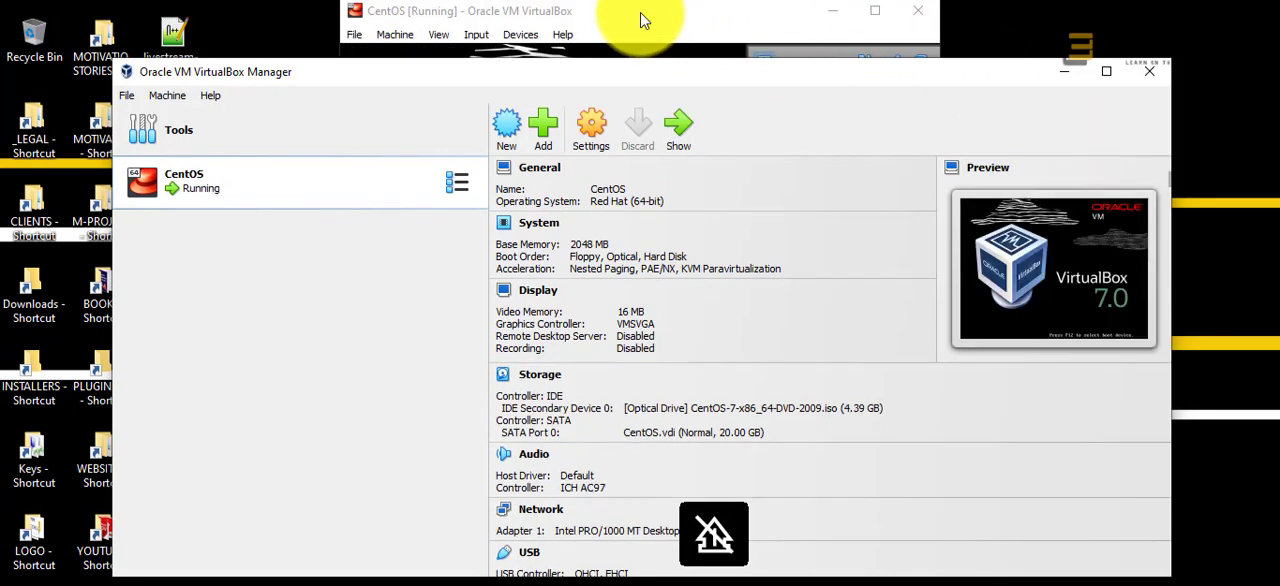
Step: Bring the running CentOS machine window to the front and minimize the VirtualBox Manager window
left_click(643, 20)
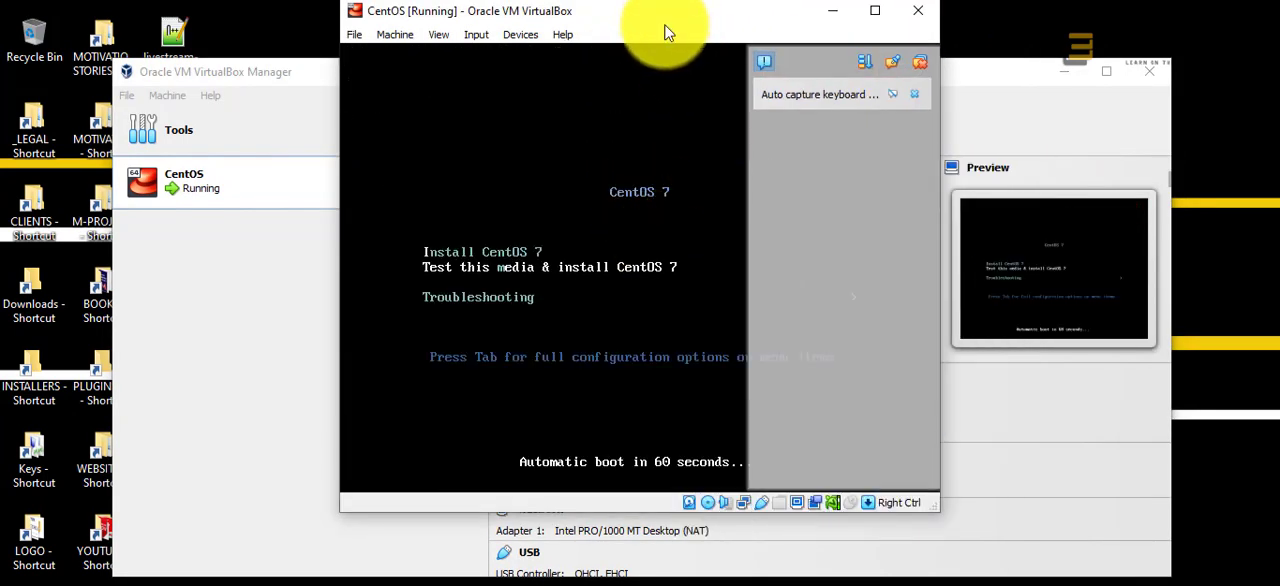
left_click_drag(660, 22, 684, 48)
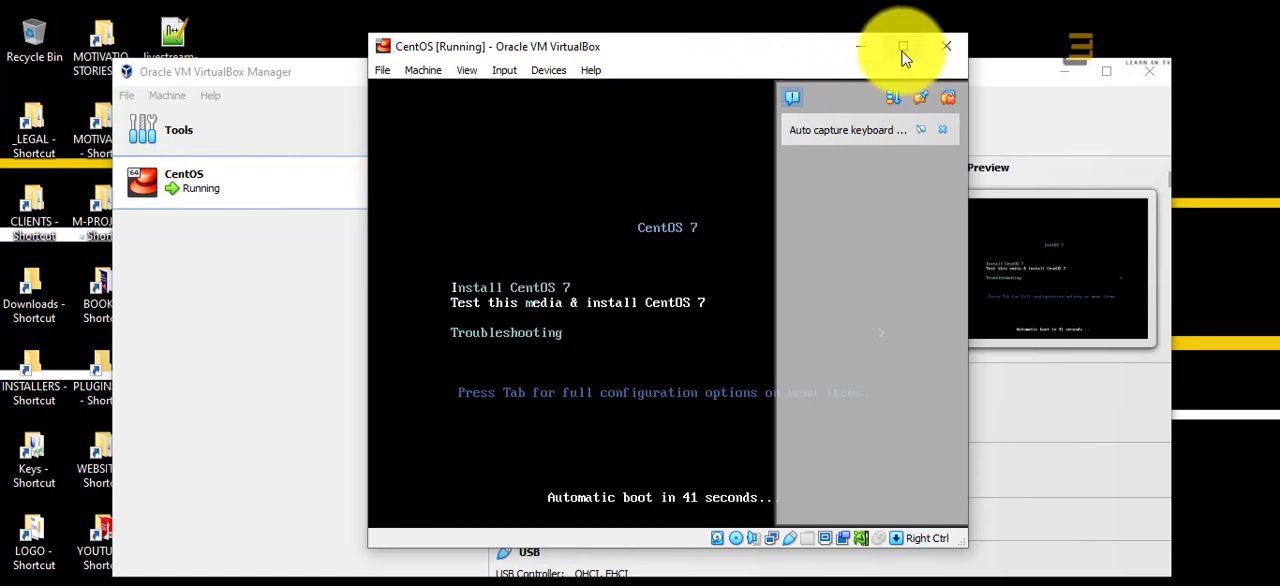
left_click(1066, 73)
left_click(1064, 72)
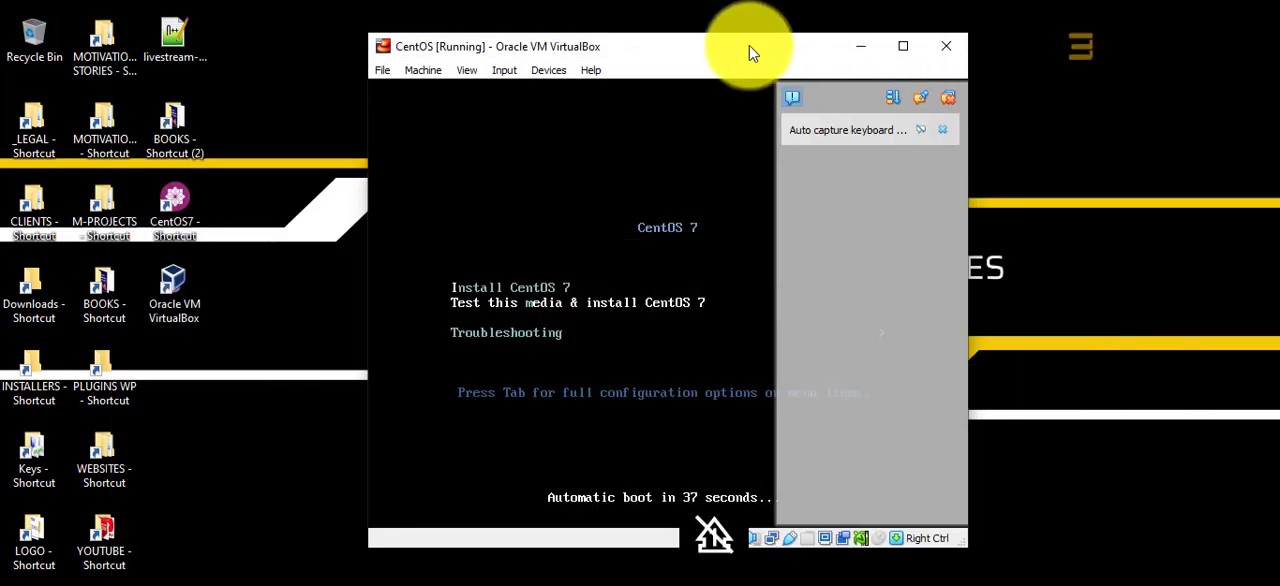
Step: Widen the CentOS machine window on both sides and dismiss the auto capture keyboard notification
left_click_drag(754, 49, 750, 65)
left_click_drag(968, 238, 1198, 252)
left_click_drag(360, 391, 160, 389)
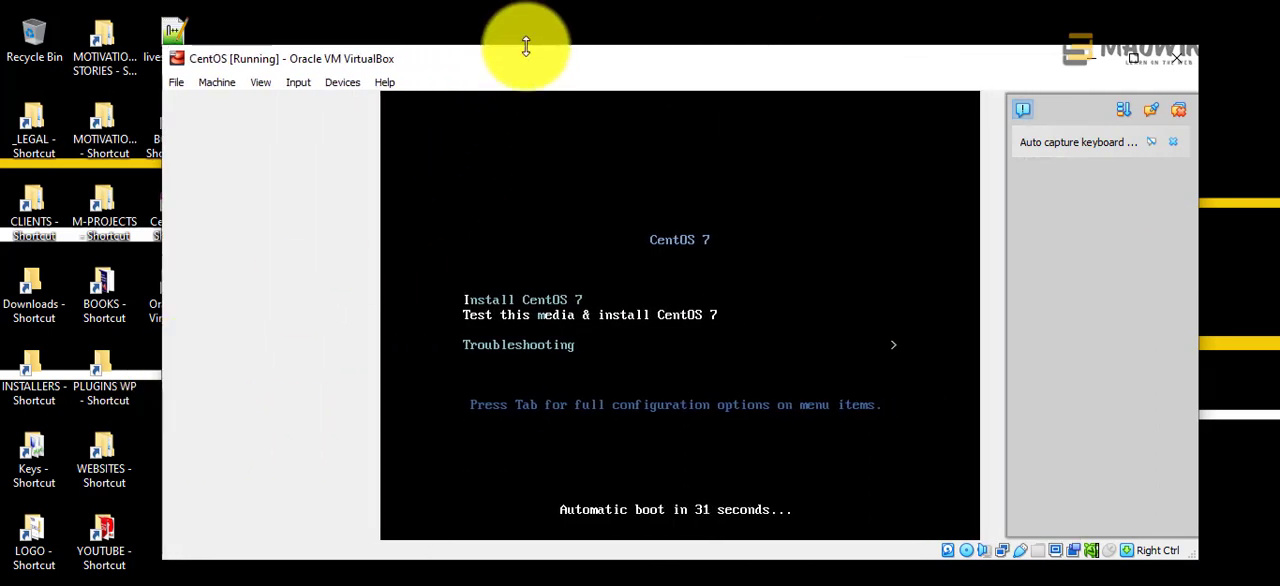
left_click_drag(529, 40, 480, 5)
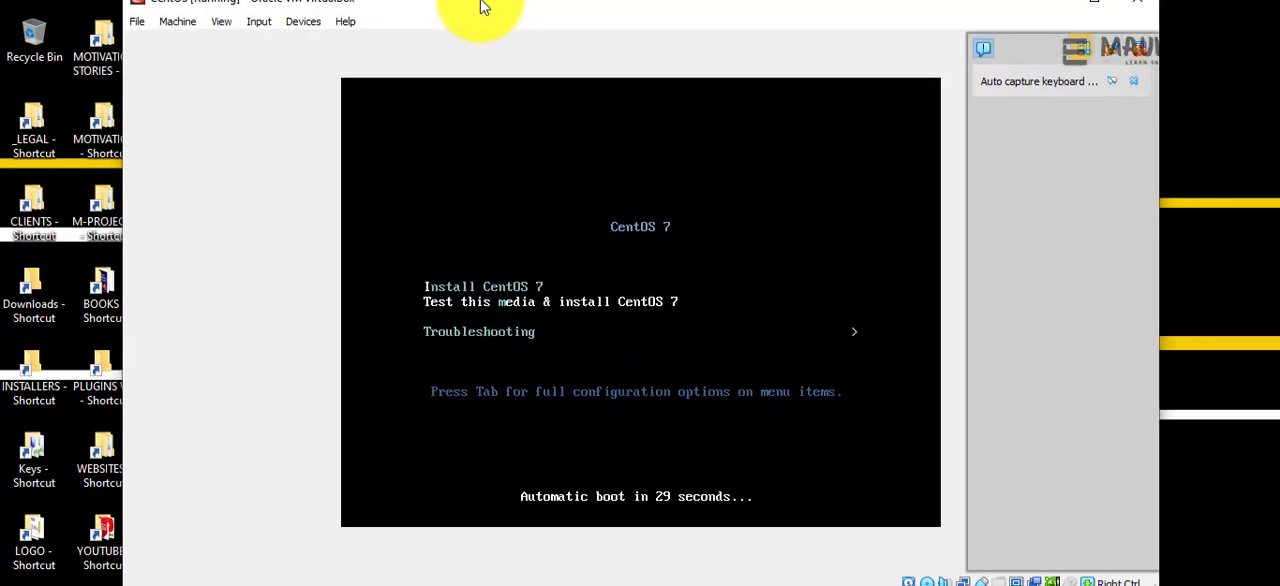
left_click(1136, 85)
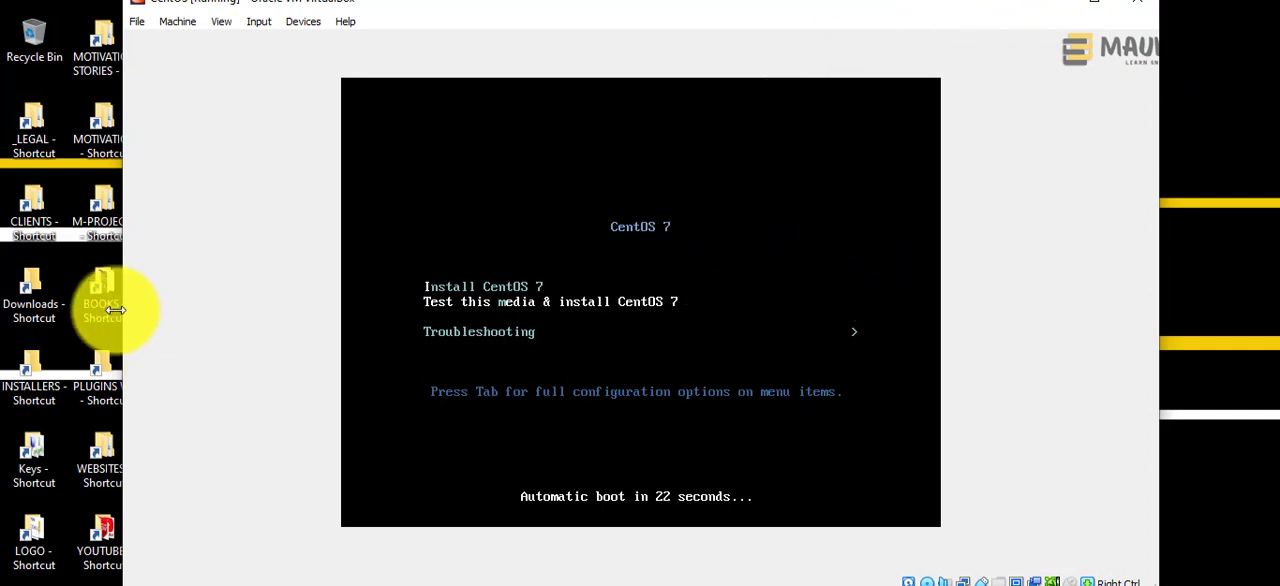
Step: Narrow and reposition the CentOS machine window, and dismiss the mouse integration notification
left_click_drag(116, 310, 470, 319)
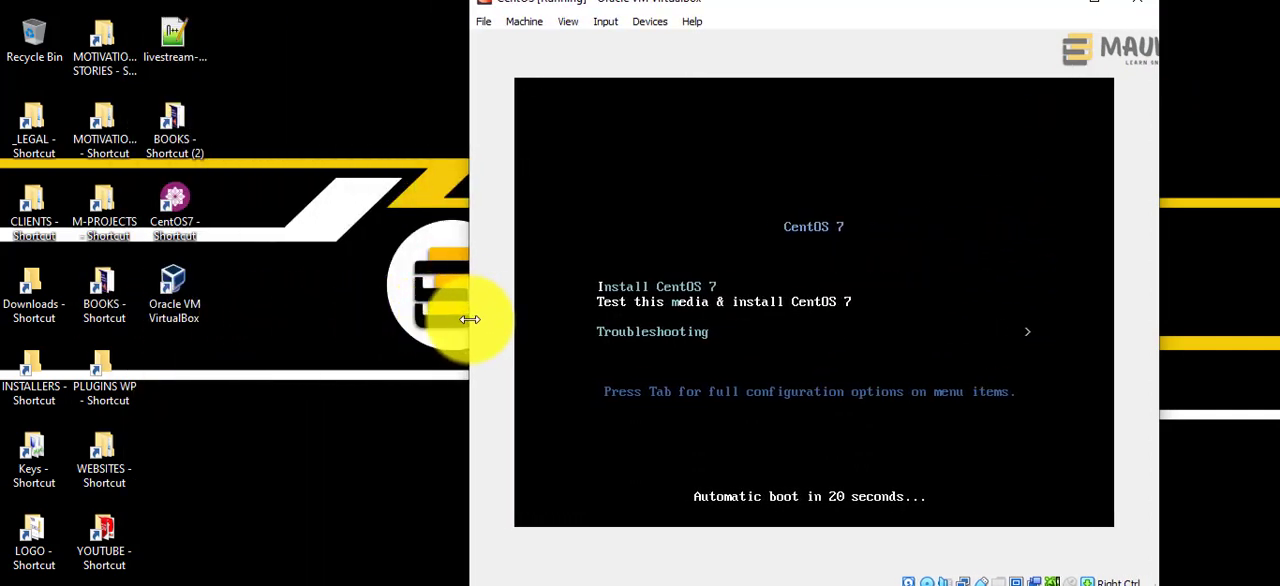
left_click_drag(815, 9, 703, 3)
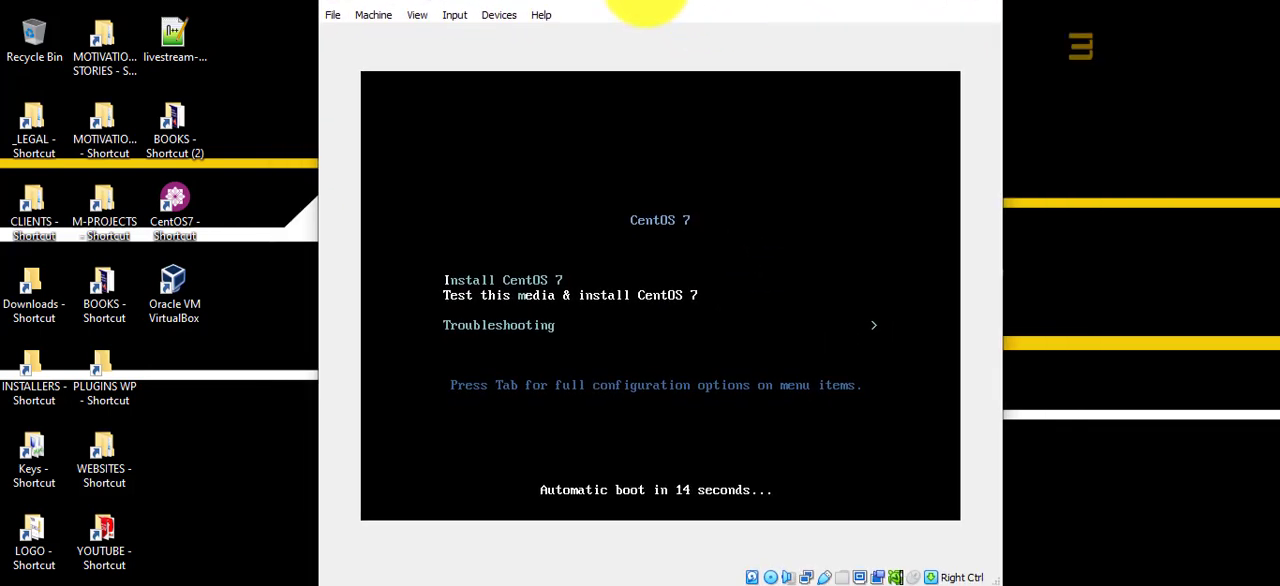
mouse_move(600, 2)
left_mouse_down()
mouse_move(608, 30)
mouse_move(599, 19)
left_mouse_up()
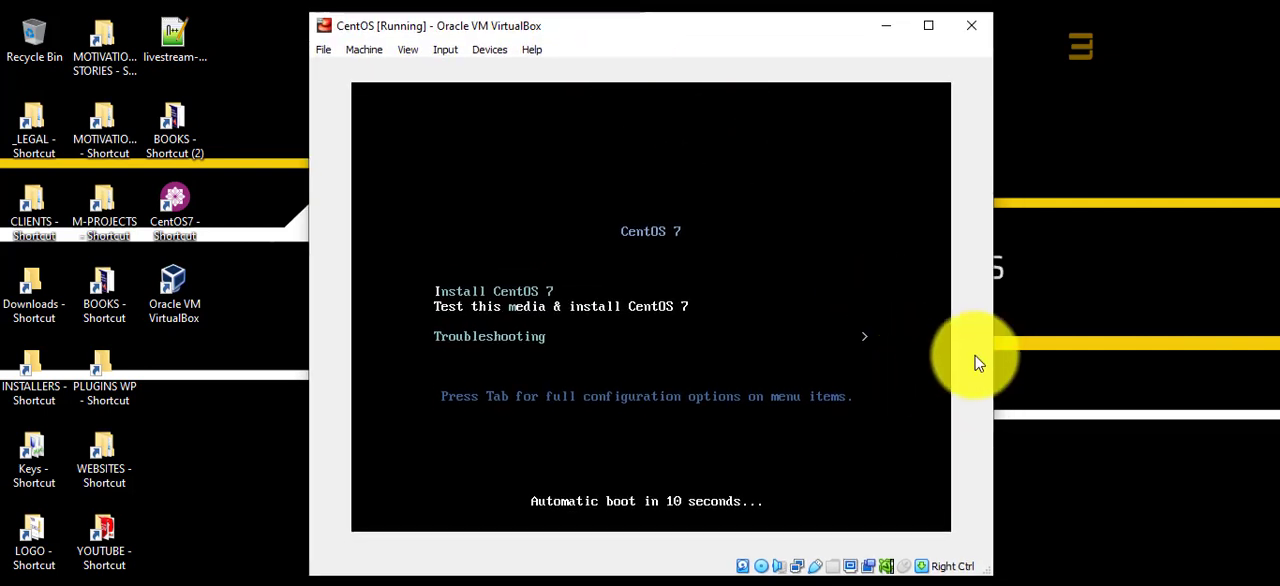
left_click(410, 52)
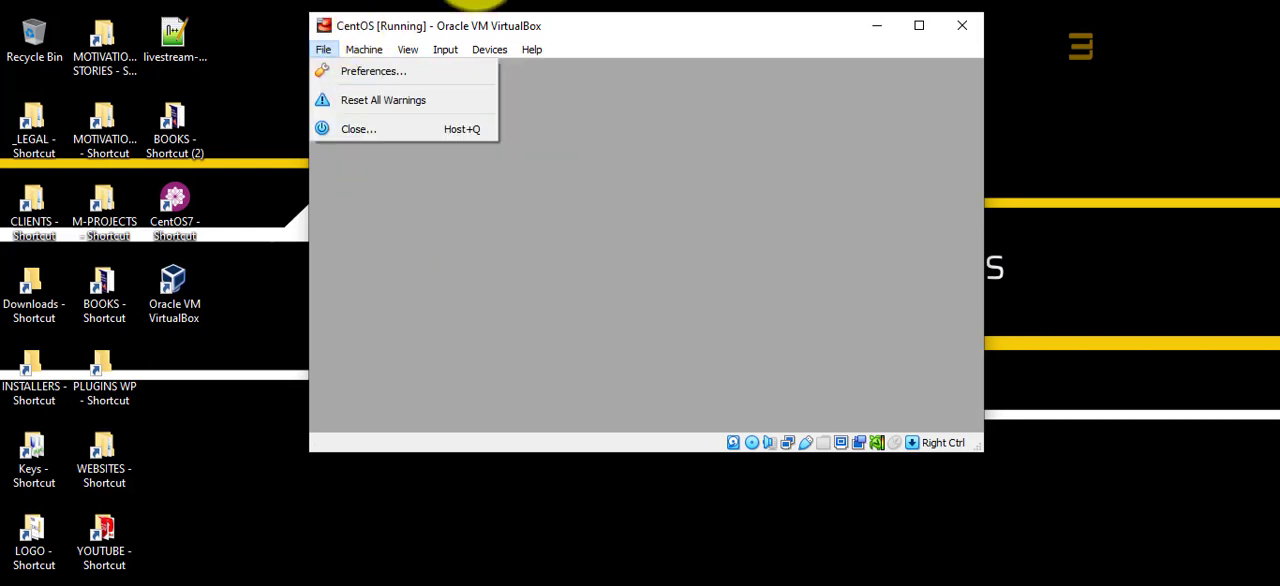
left_click(467, 2)
mouse_move(309, 12)
left_mouse_down()
mouse_move(291, 0)
mouse_move(391, 55)
mouse_move(254, 0)
mouse_move(447, 94)
mouse_move(373, 75)
mouse_move(283, 0)
mouse_move(302, 42)
mouse_move(410, 92)
mouse_move(303, 6)
mouse_move(280, 10)
mouse_move(373, 30)
mouse_move(291, 2)
left_mouse_up()
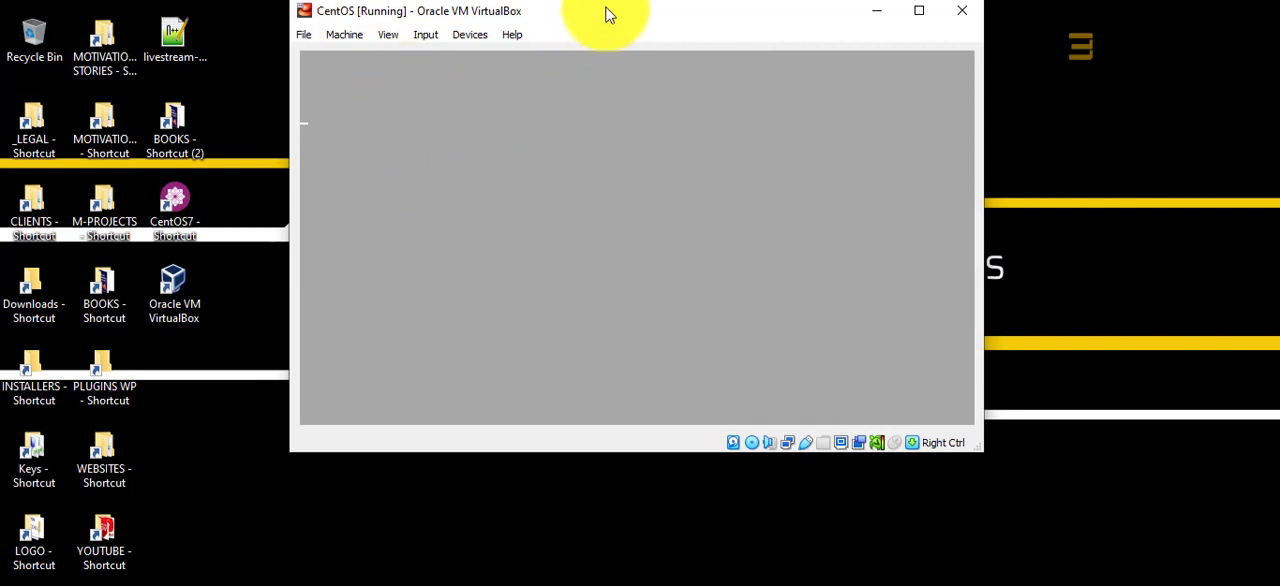
left_click_drag(605, 14, 643, 37)
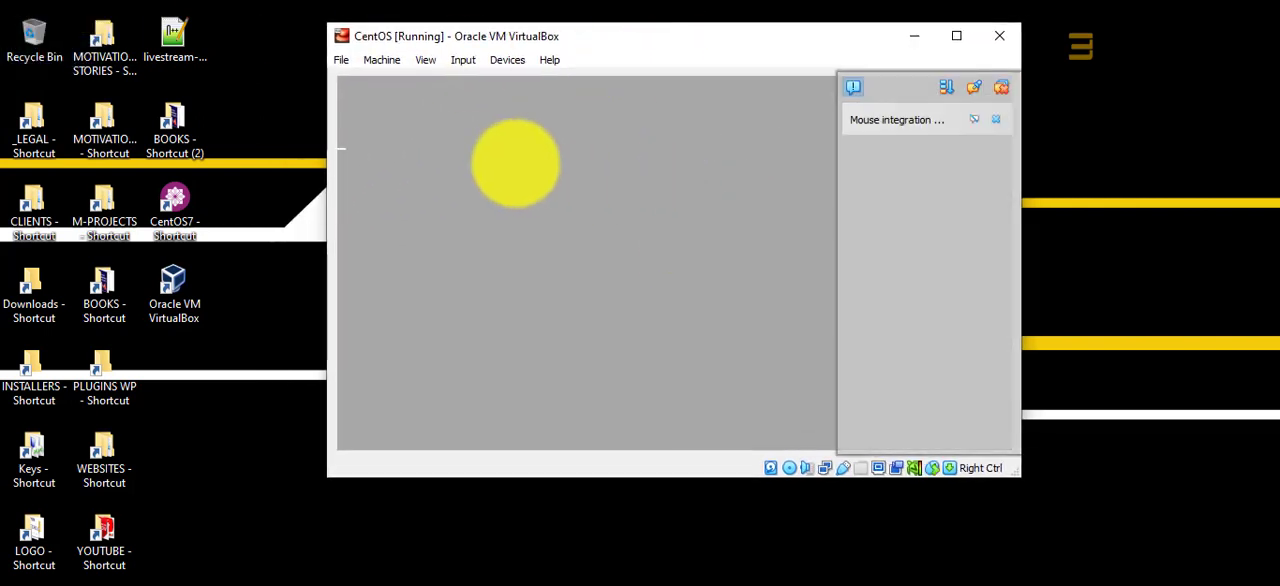
left_click(997, 119)
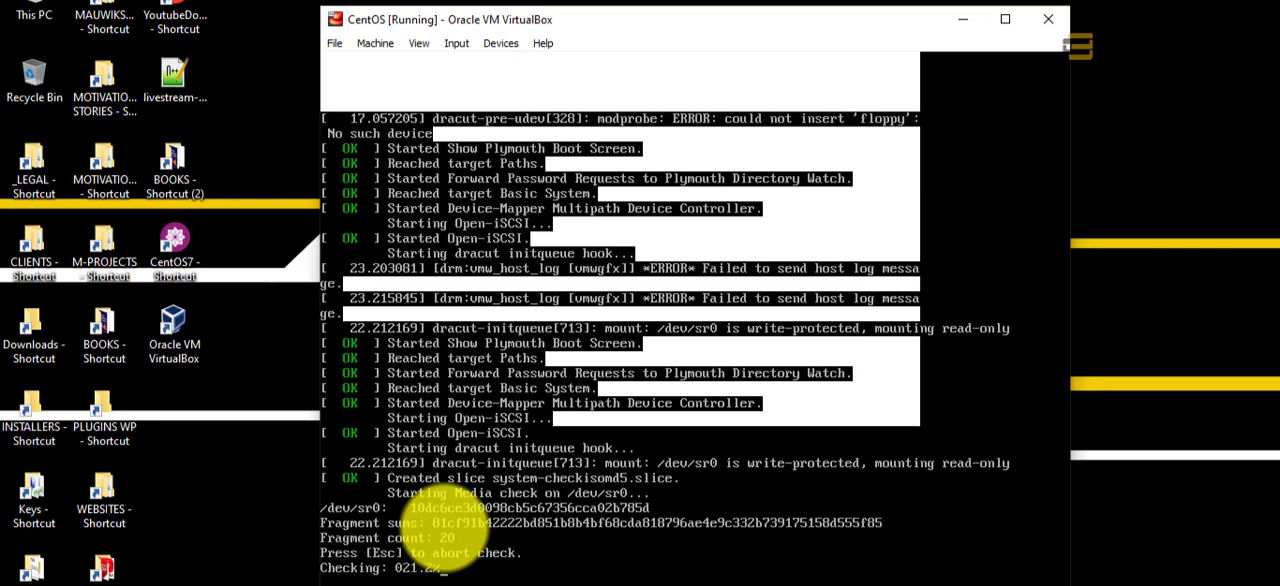
Step: Abort the installation media check and continue the CentOS 7 installer with English (United States) as the language
key("Escape")
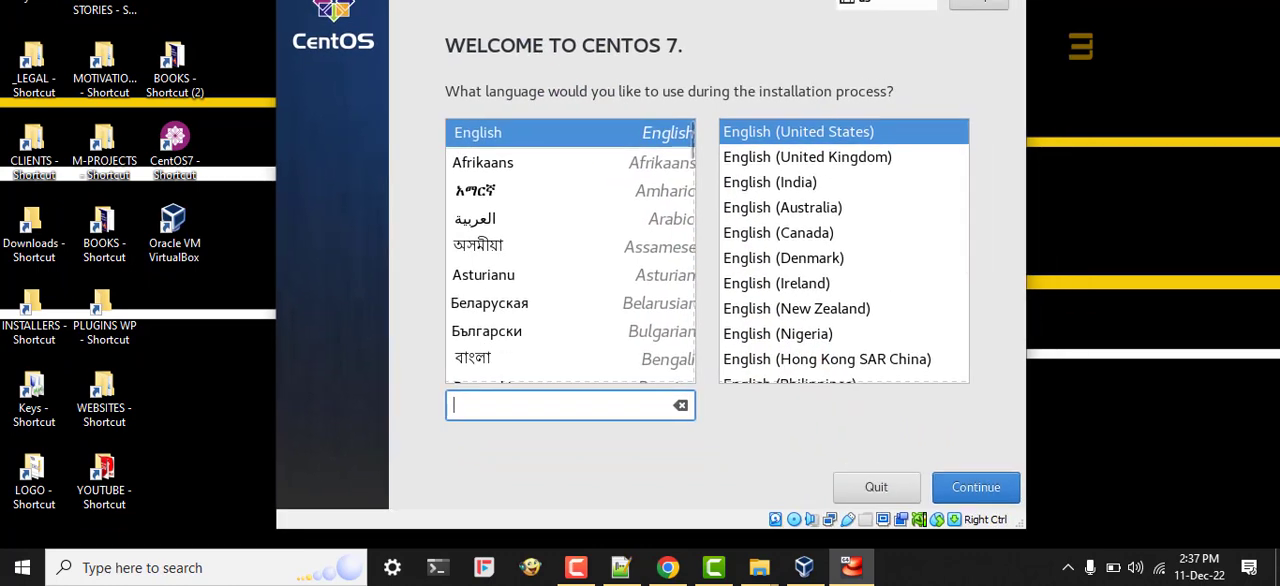
left_click_drag(603, 0, 598, 0)
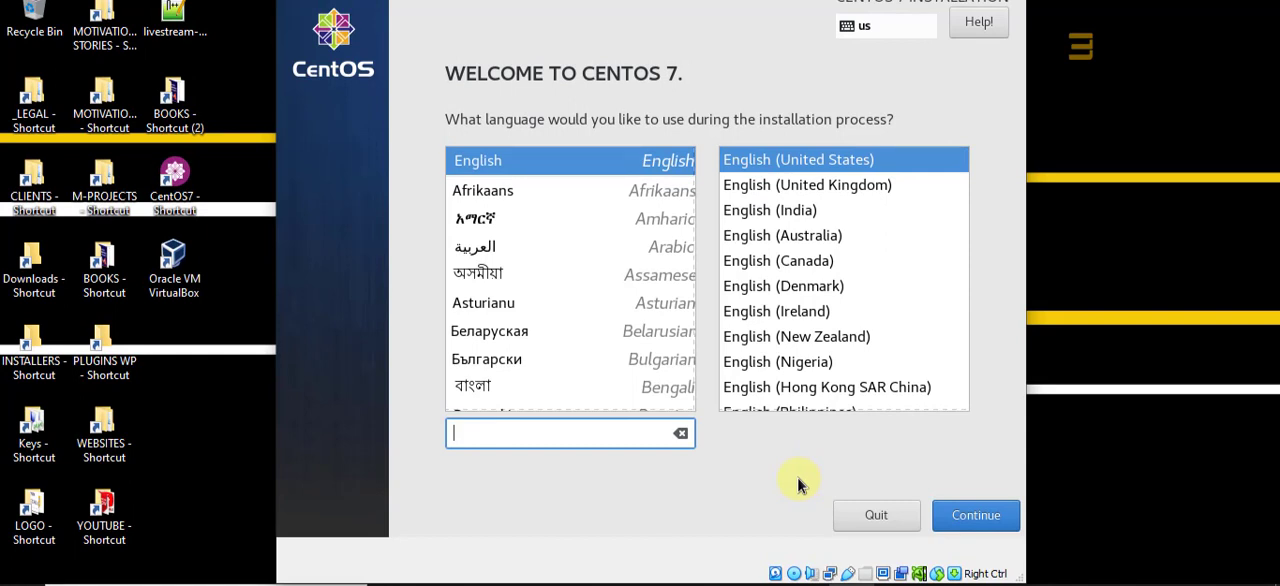
left_click(971, 525)
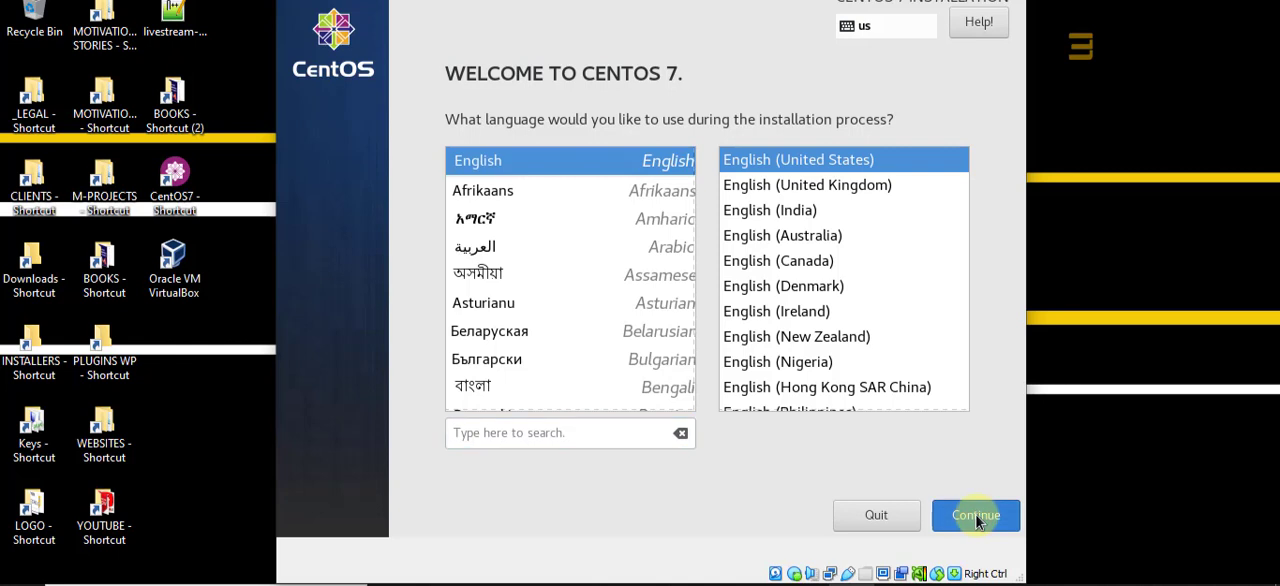
left_click(976, 519)
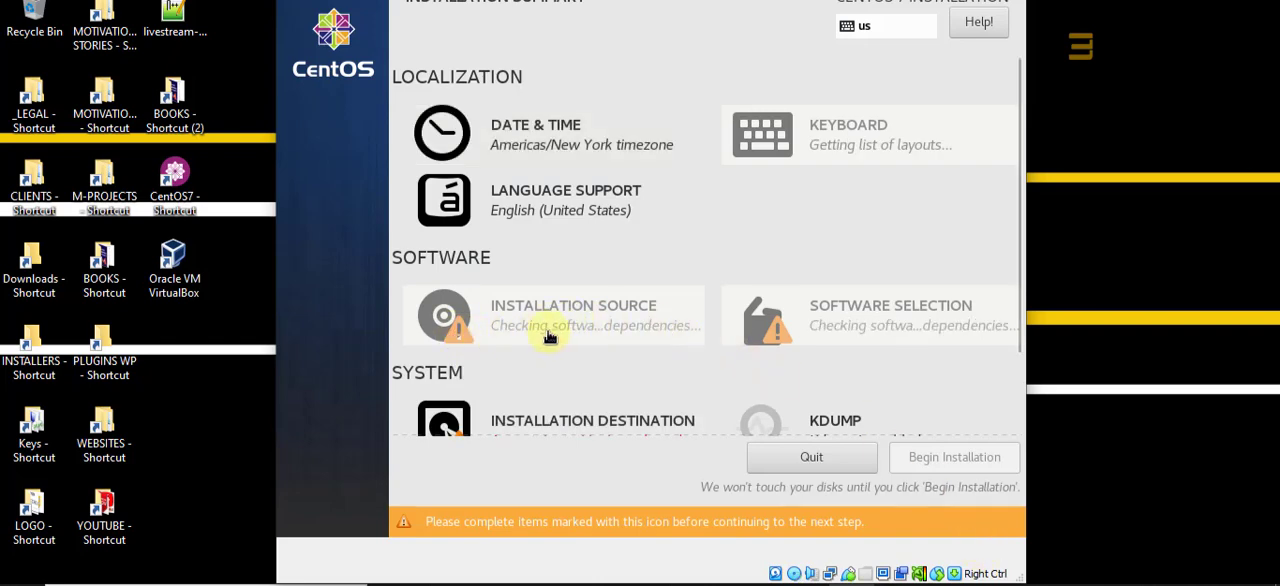
Step: Set the 20 GiB ATA VBOX HARDDISK (sda) as the installation destination with automatic partitioning
scroll(823, 325, "down", 2)
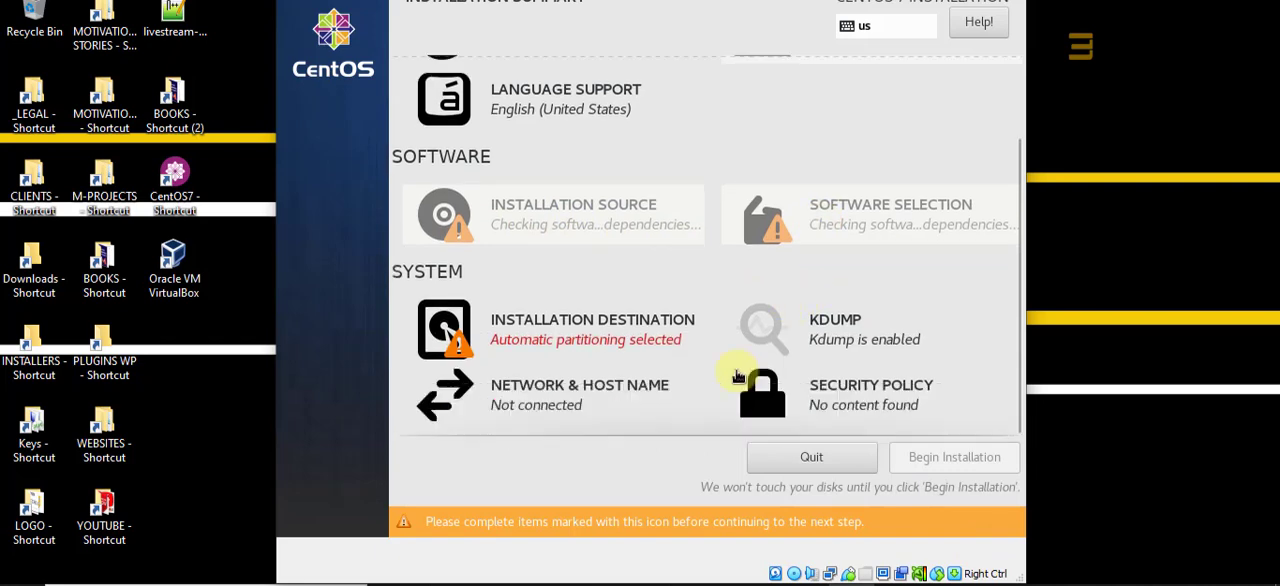
scroll(546, 336, "up", 2)
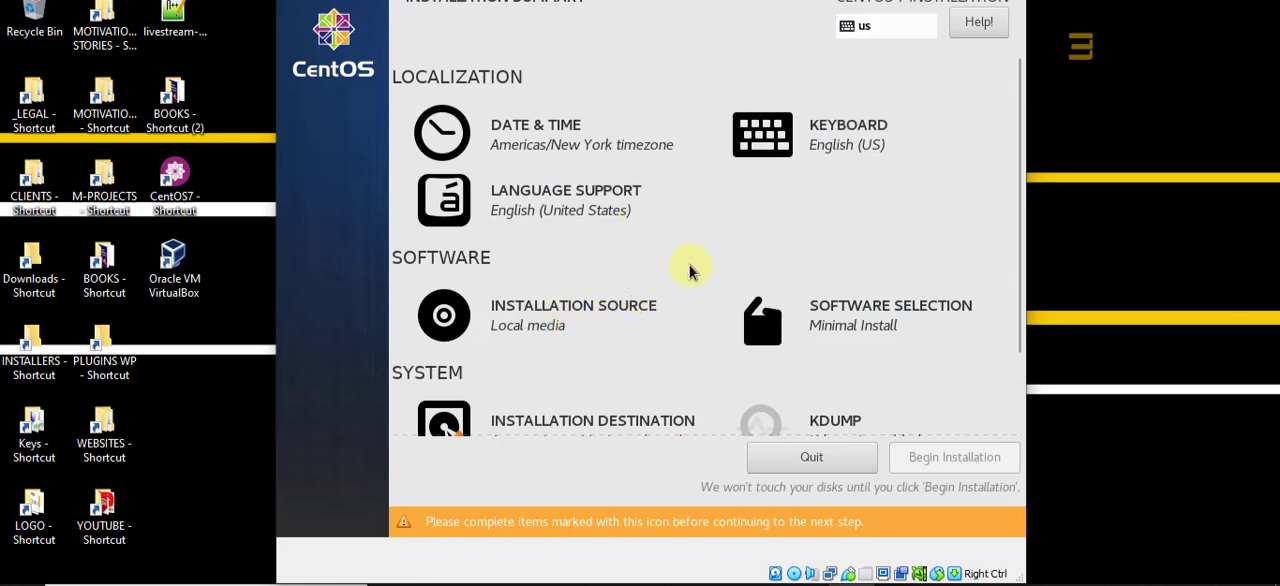
scroll(658, 318, "down", 2)
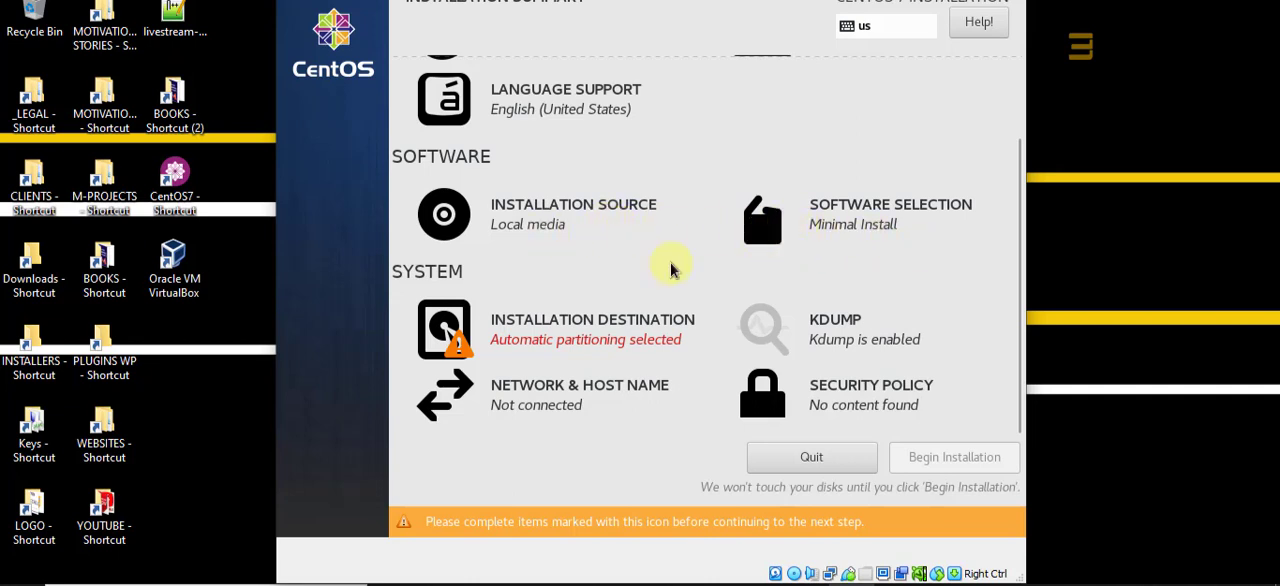
left_click(576, 346)
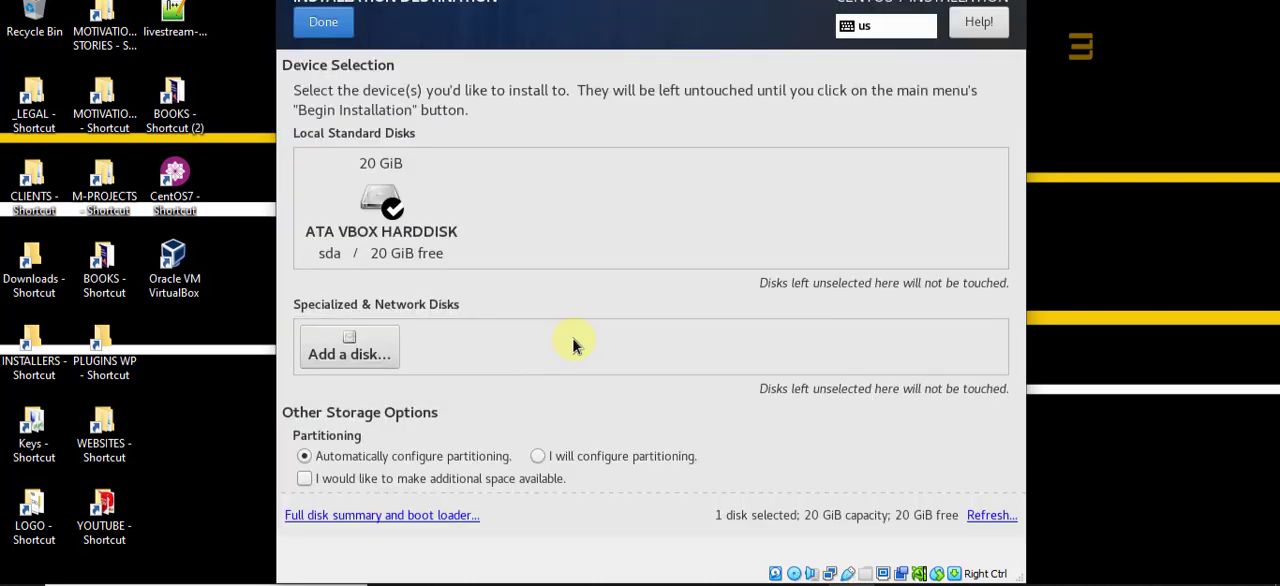
left_click(375, 218)
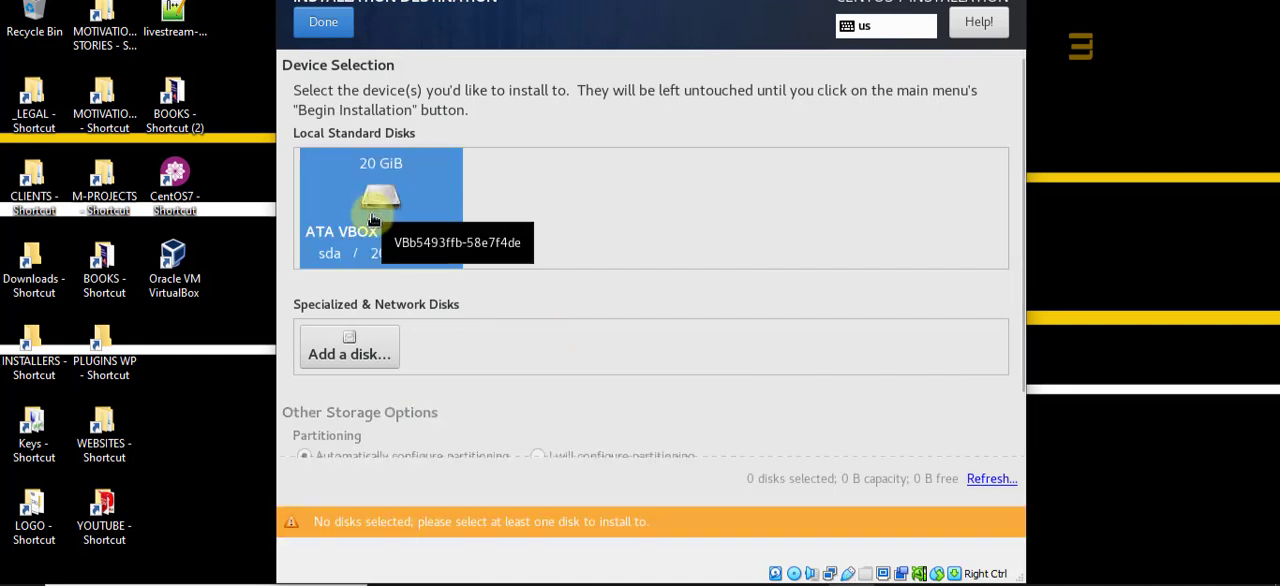
left_click(372, 218)
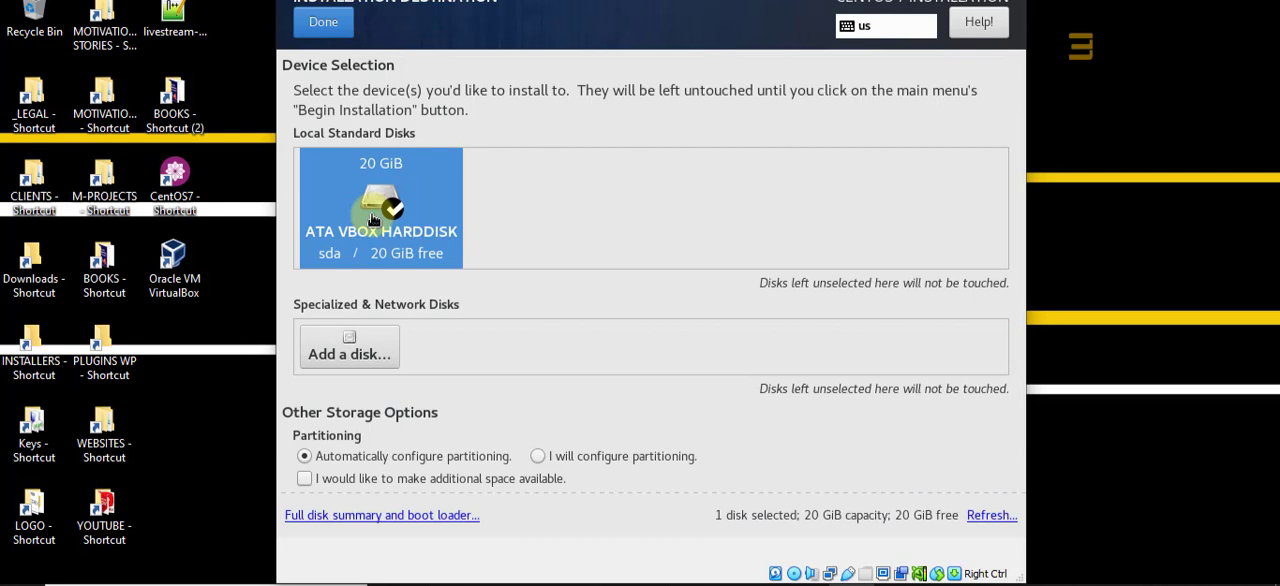
left_click(386, 232)
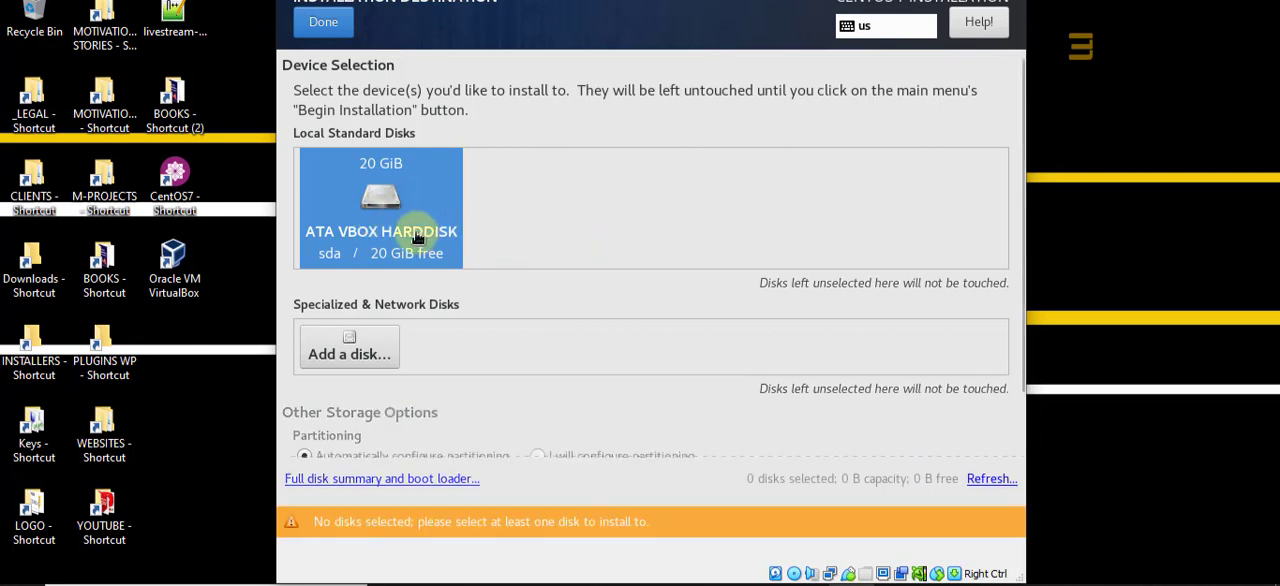
left_click(388, 236)
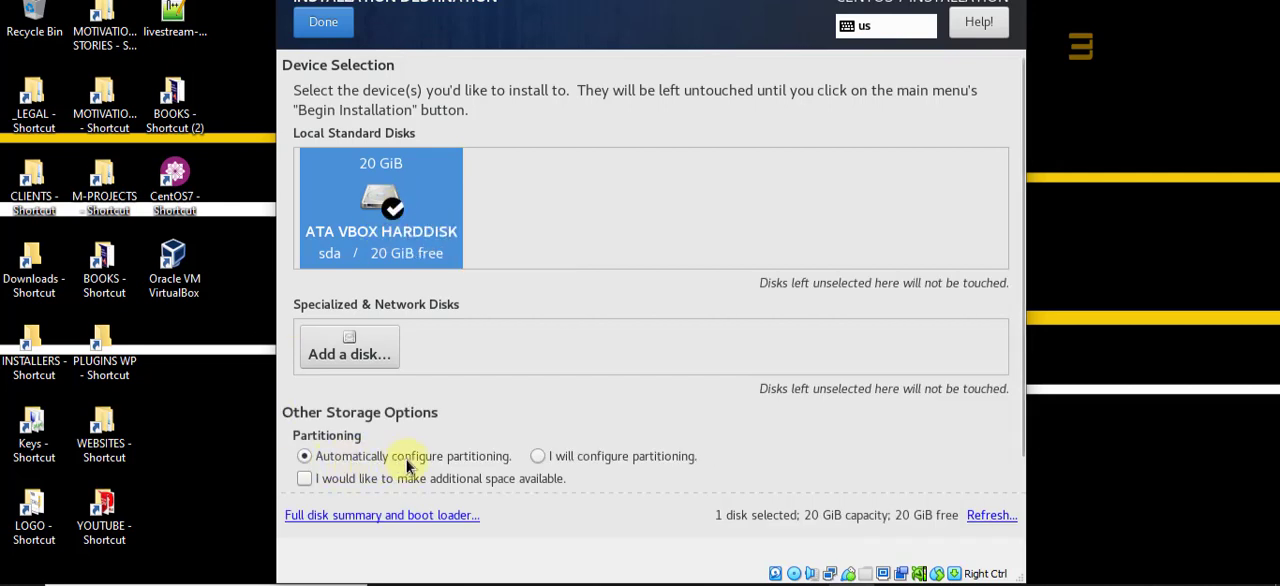
left_click(322, 34)
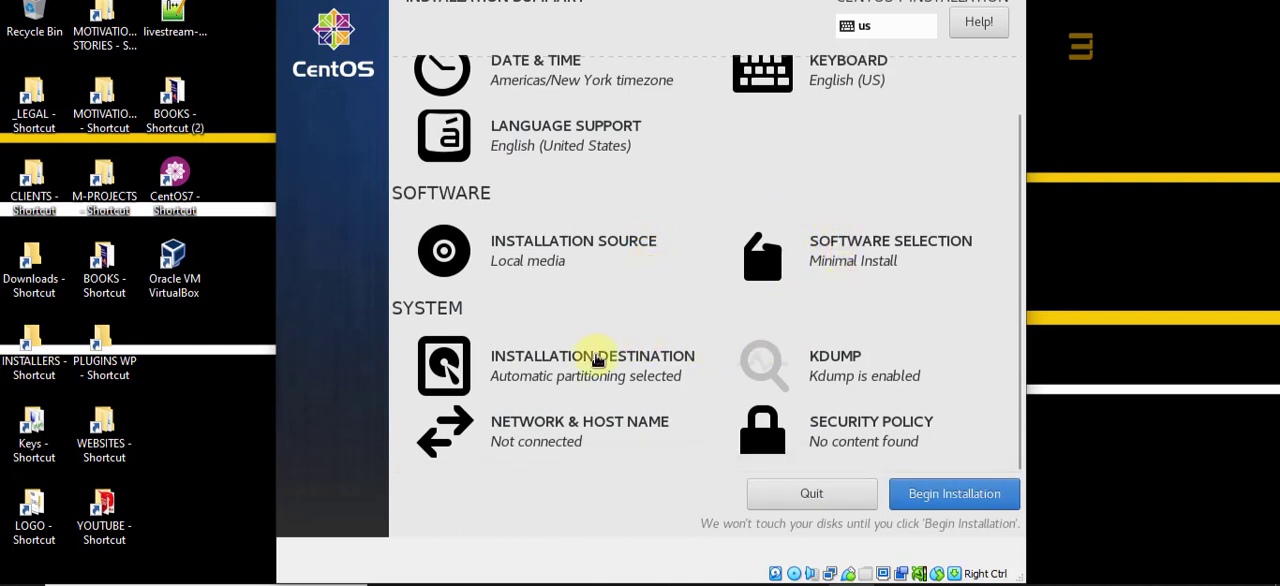
Step: Turn on the Ethernet (enp0s3) connection in the network settings and apply centos.localdomain as the host name
left_click(533, 440)
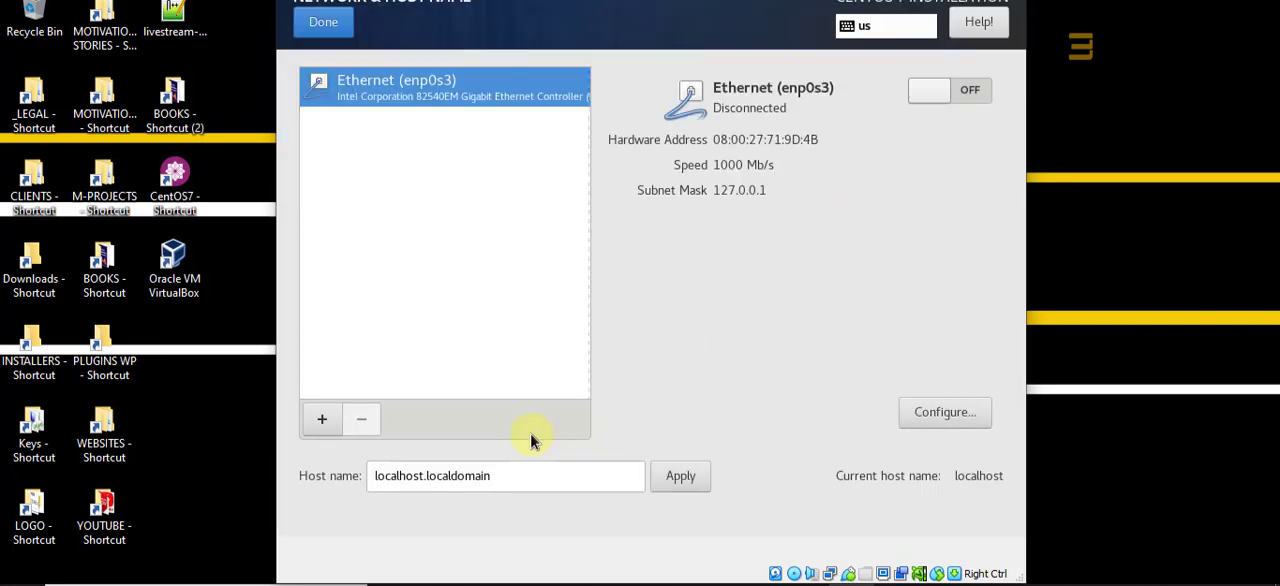
left_click(927, 92)
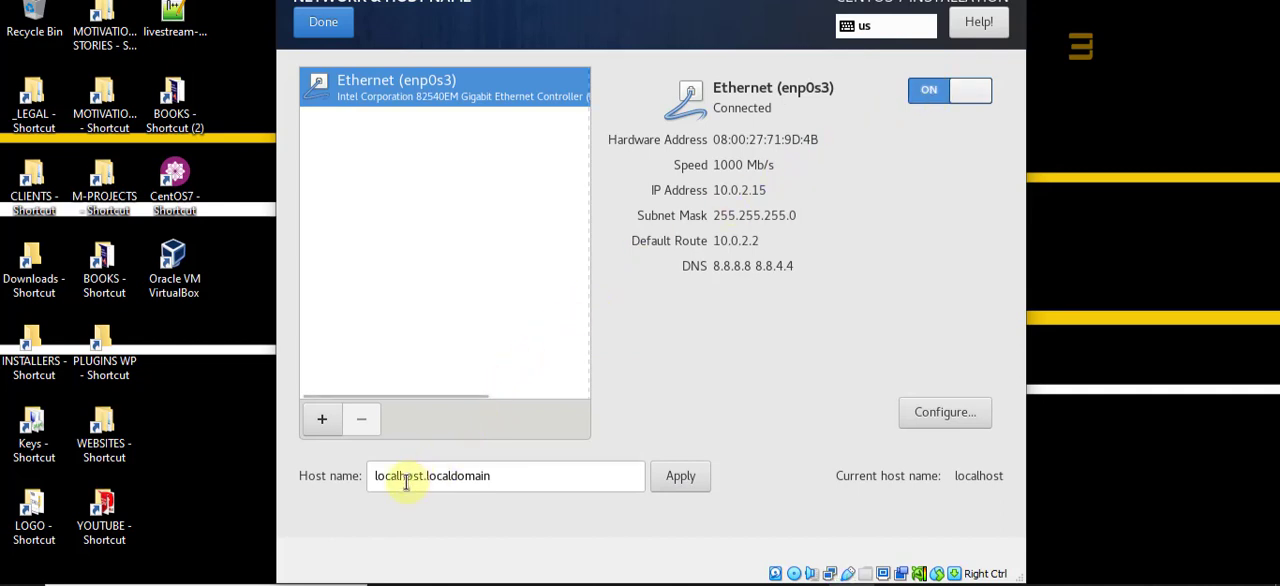
left_click_drag(528, 480, 363, 477)
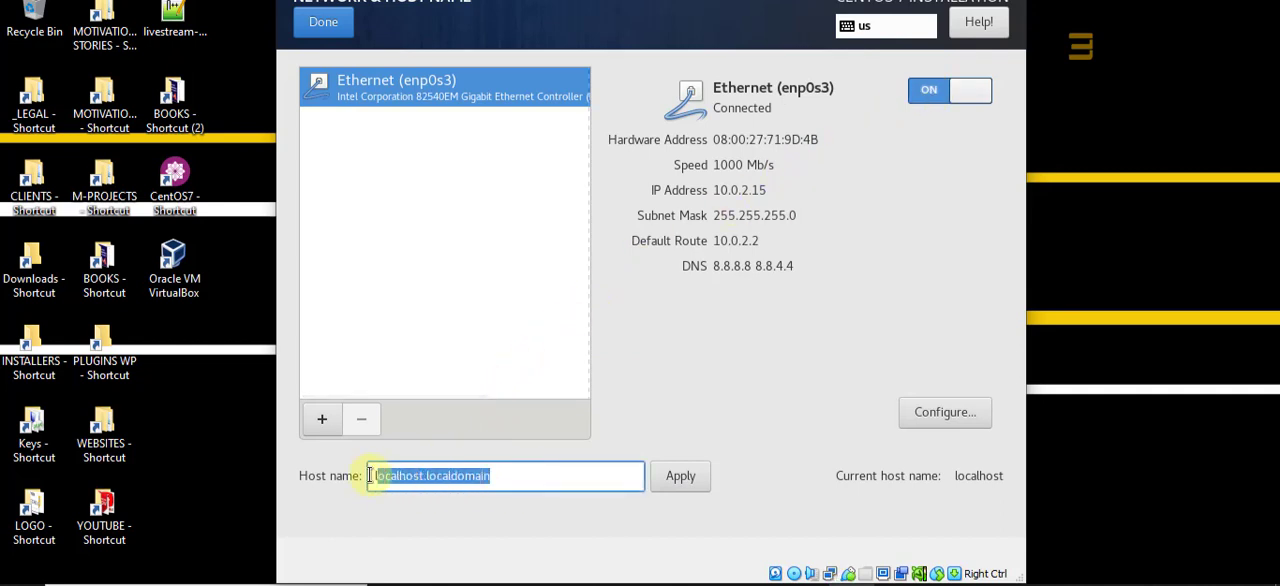
left_click(500, 478)
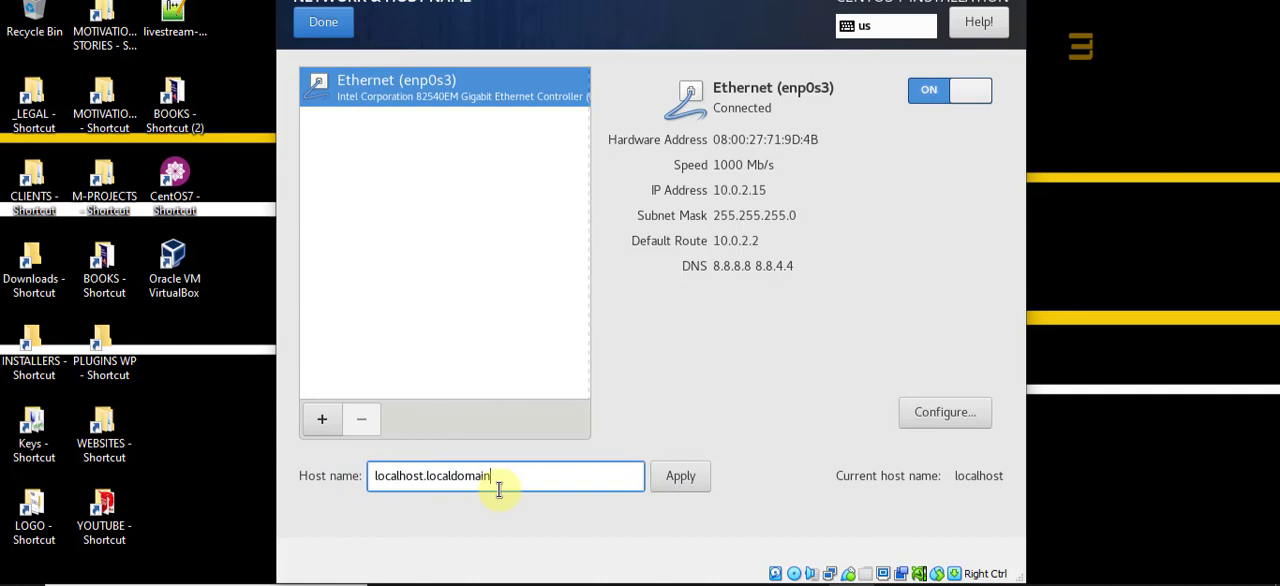
double_click(403, 476)
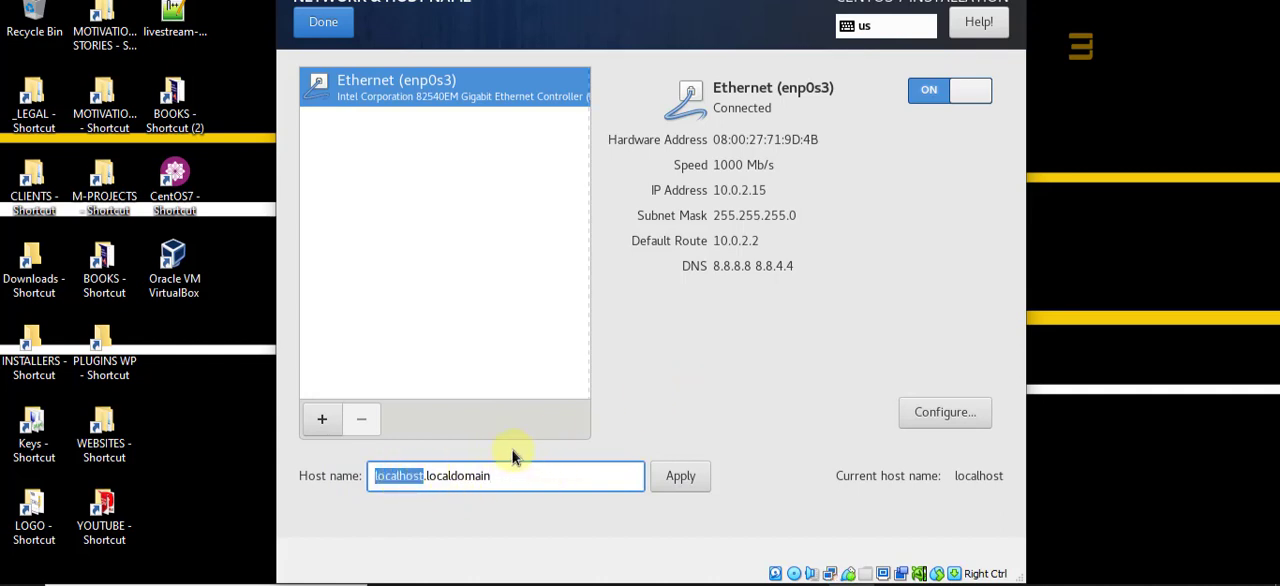
left_click_drag(509, 477, 300, 471)
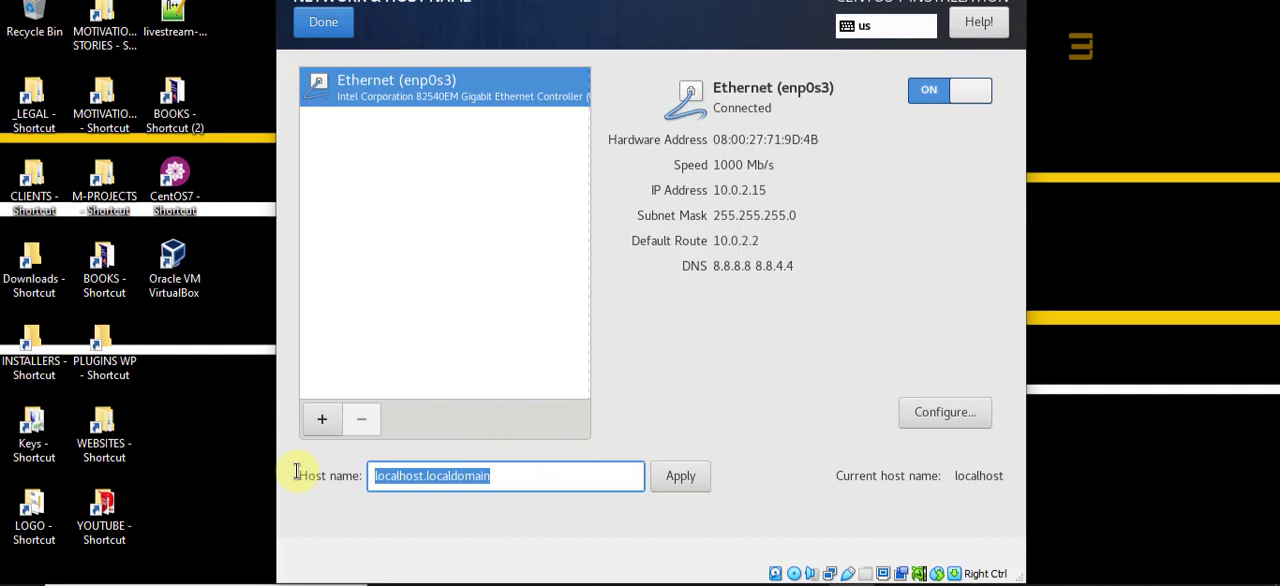
double_click(378, 476)
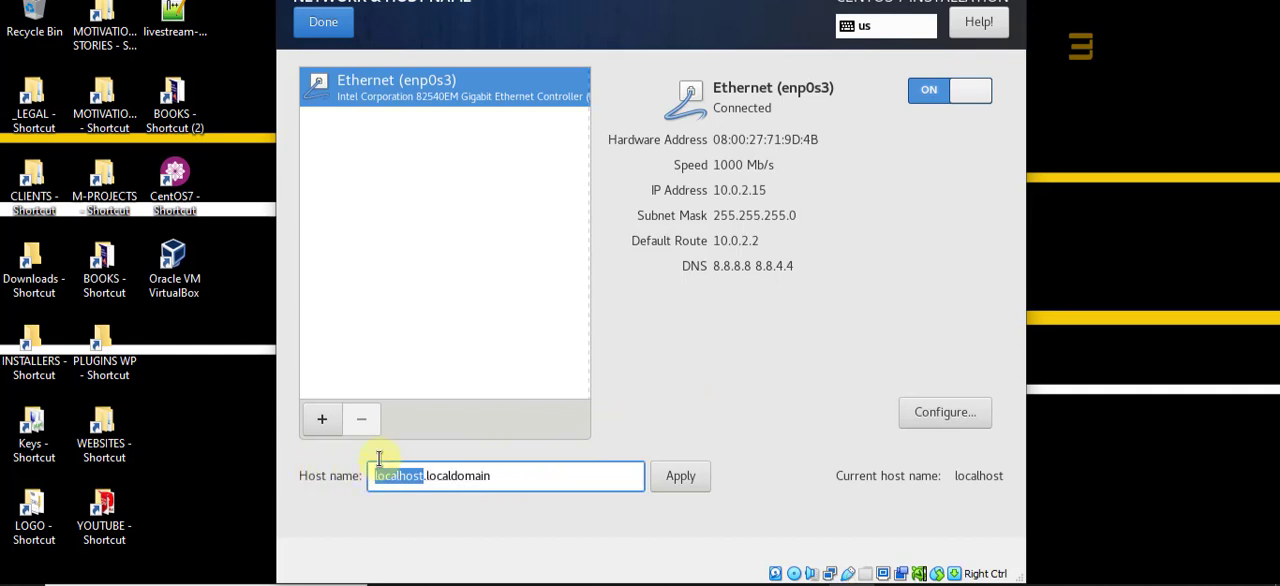
type("centos")
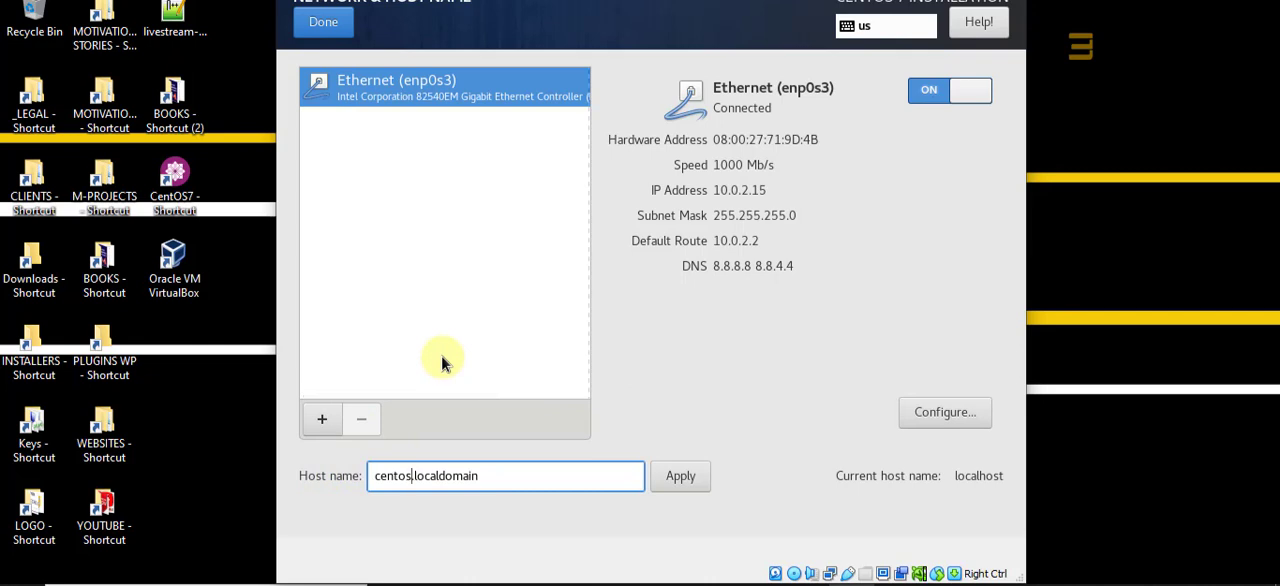
double_click(392, 477)
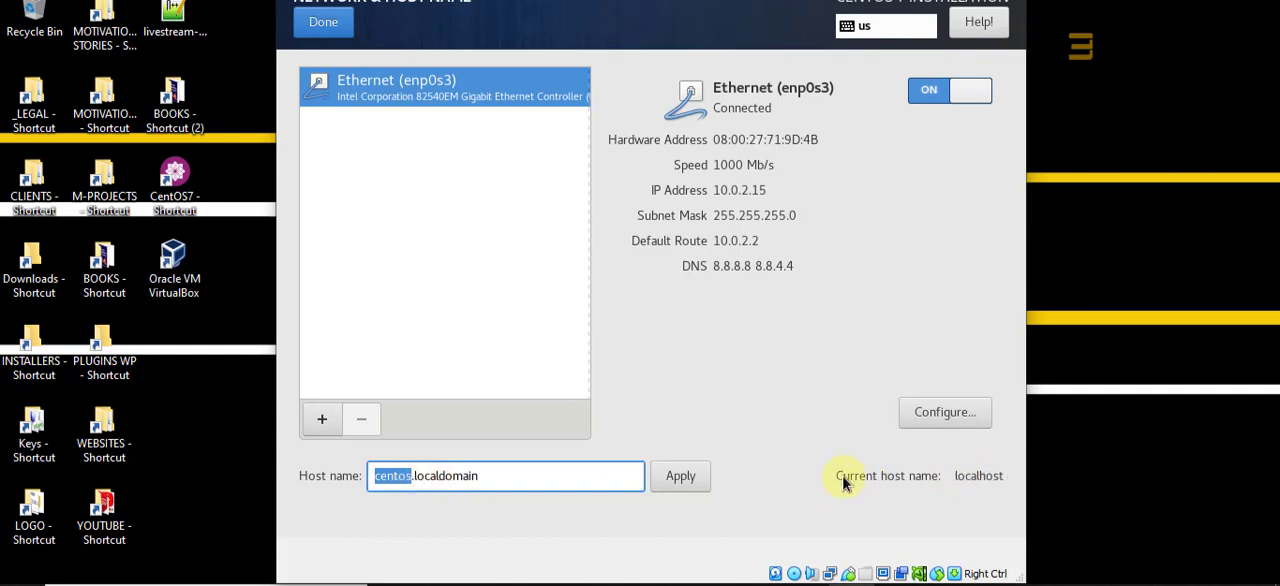
left_click(436, 479)
left_click_drag(494, 478, 413, 480)
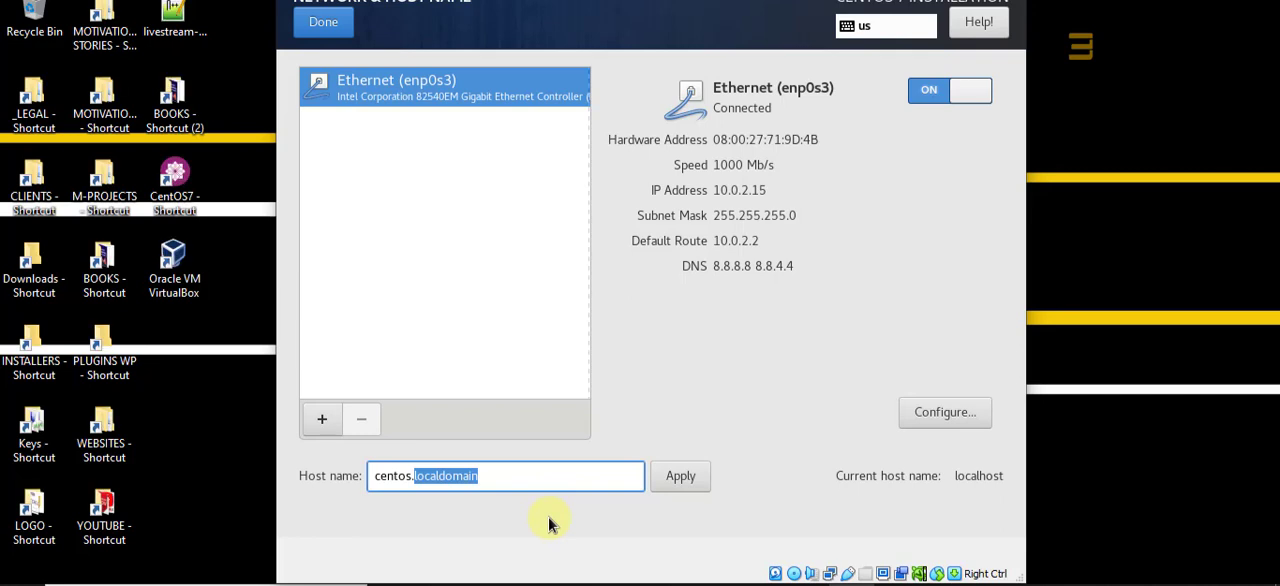
left_click(676, 478)
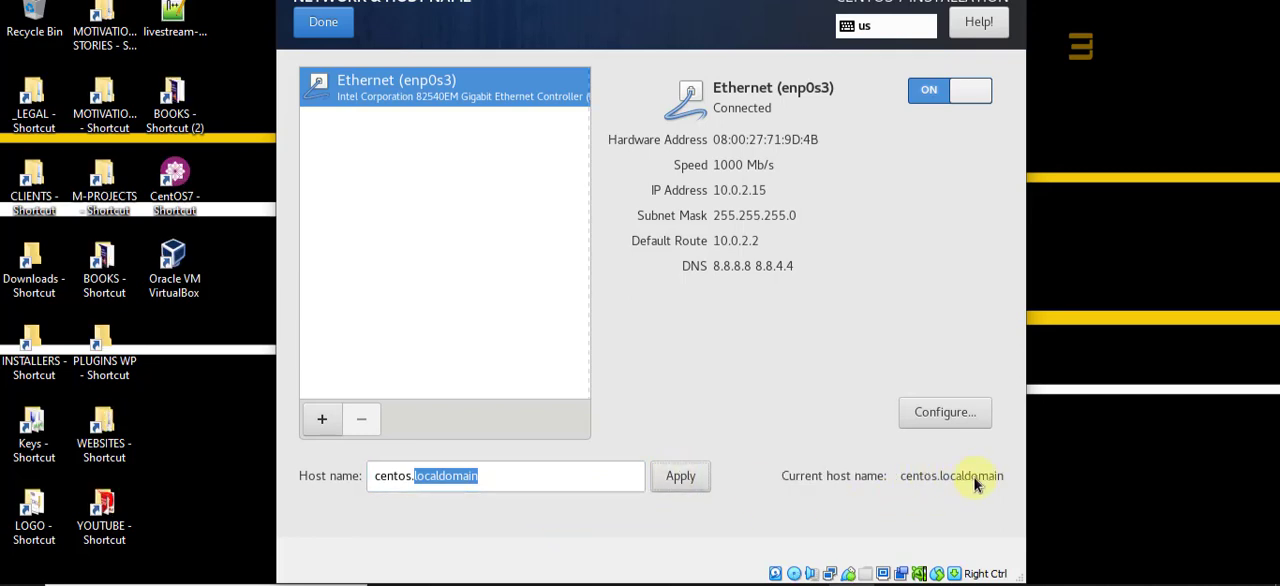
Step: Shorten the host name to centos.local, apply it and return to the installation summary
left_click(523, 477)
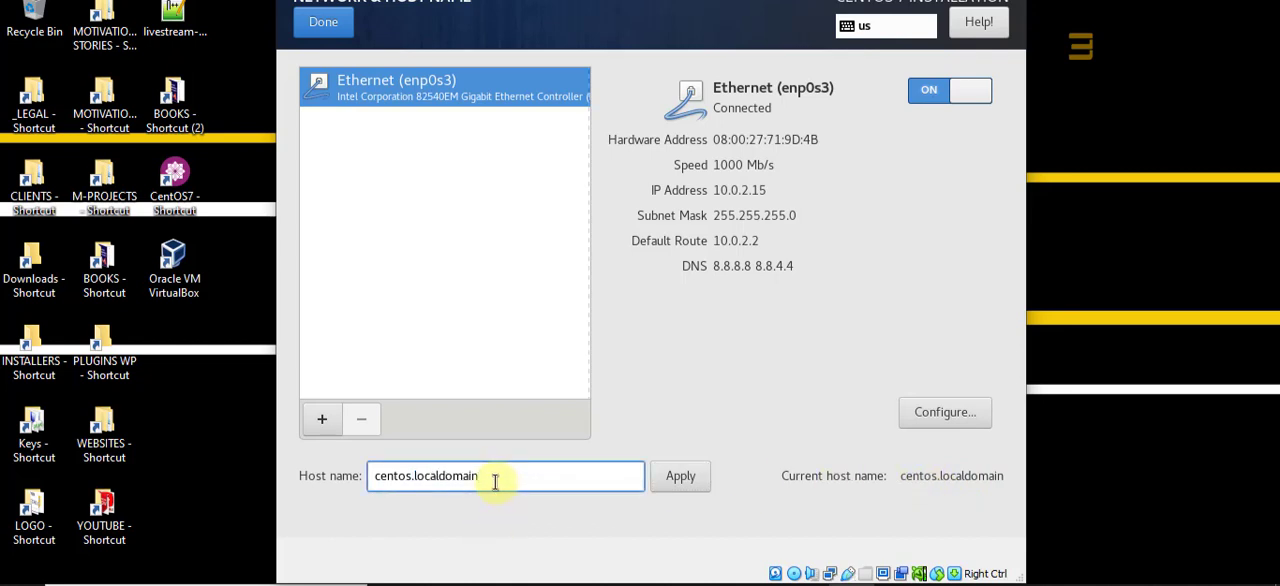
left_click_drag(491, 481, 440, 480)
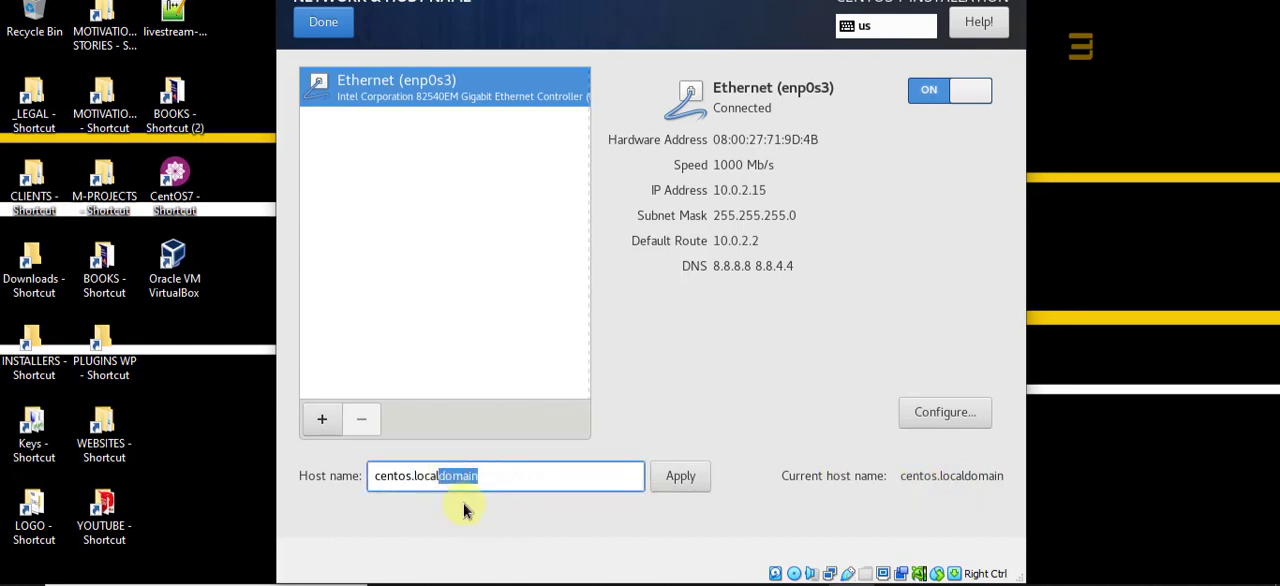
key("BackSpace")
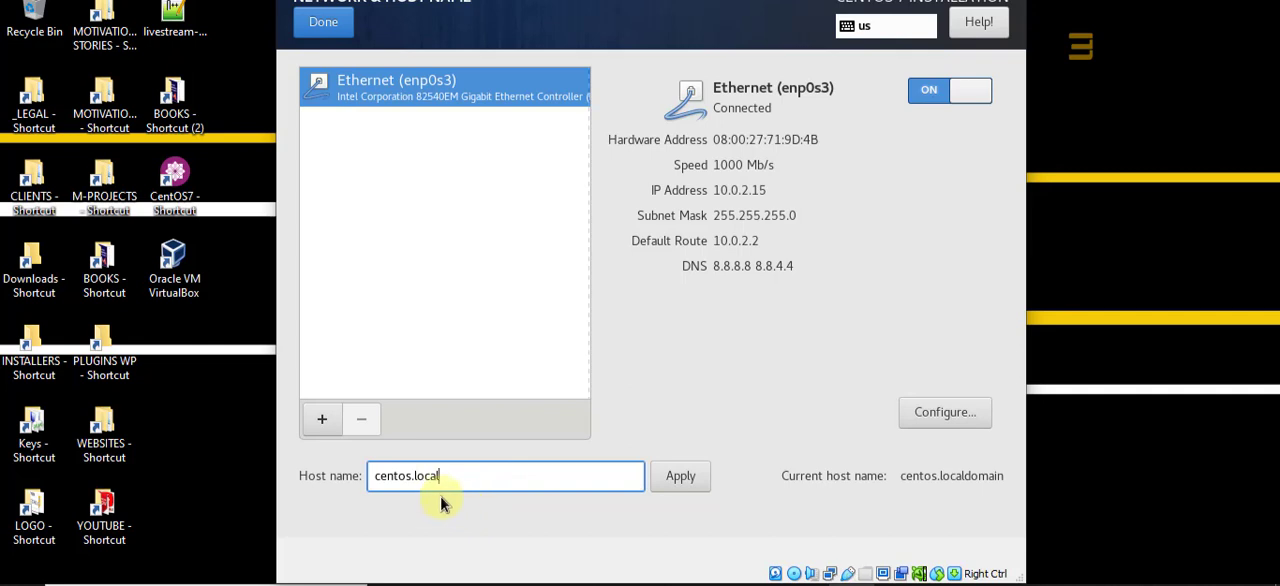
left_click(683, 478)
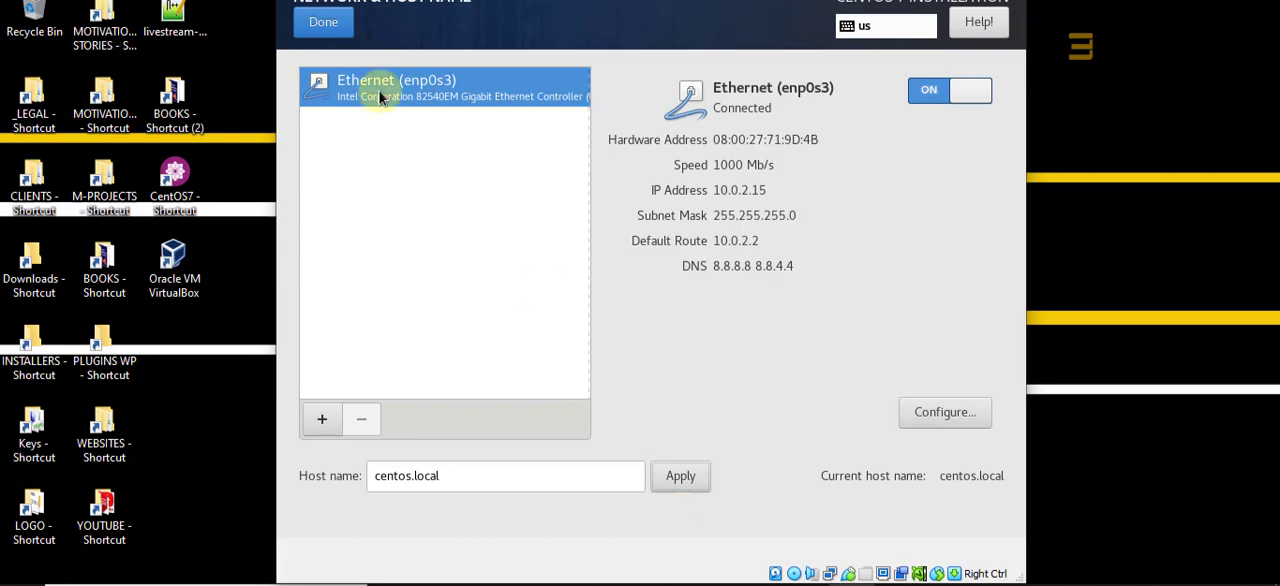
left_click(321, 27)
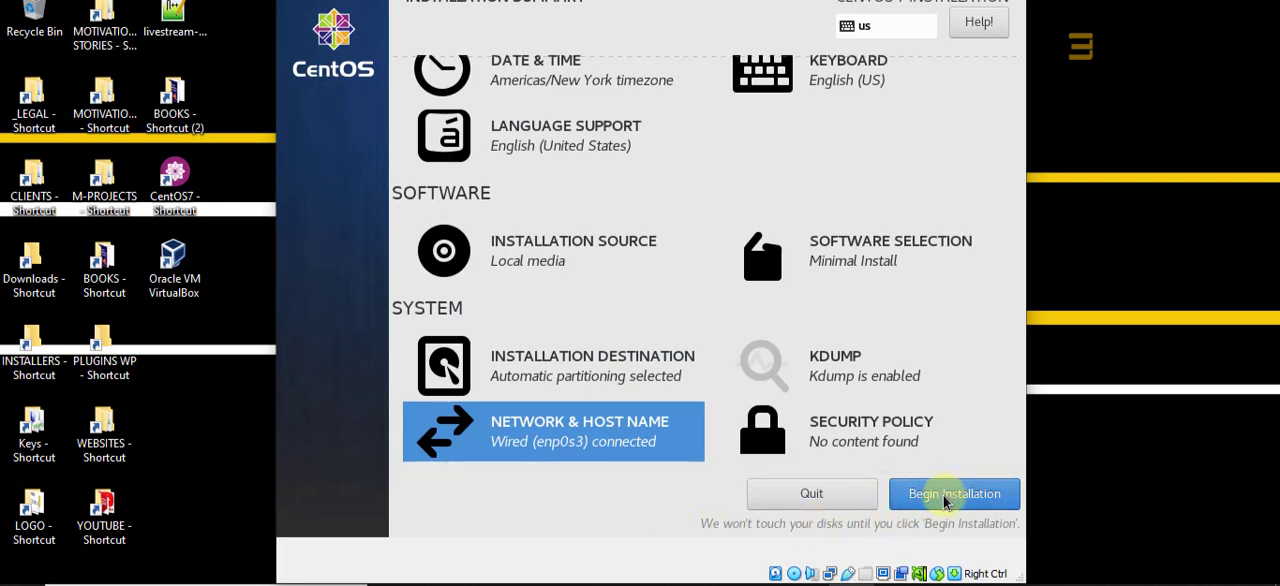
Step: Set the installer's date and time zone to region Asia and city Manila, and return to the installation summary
scroll(551, 106, "up", 2)
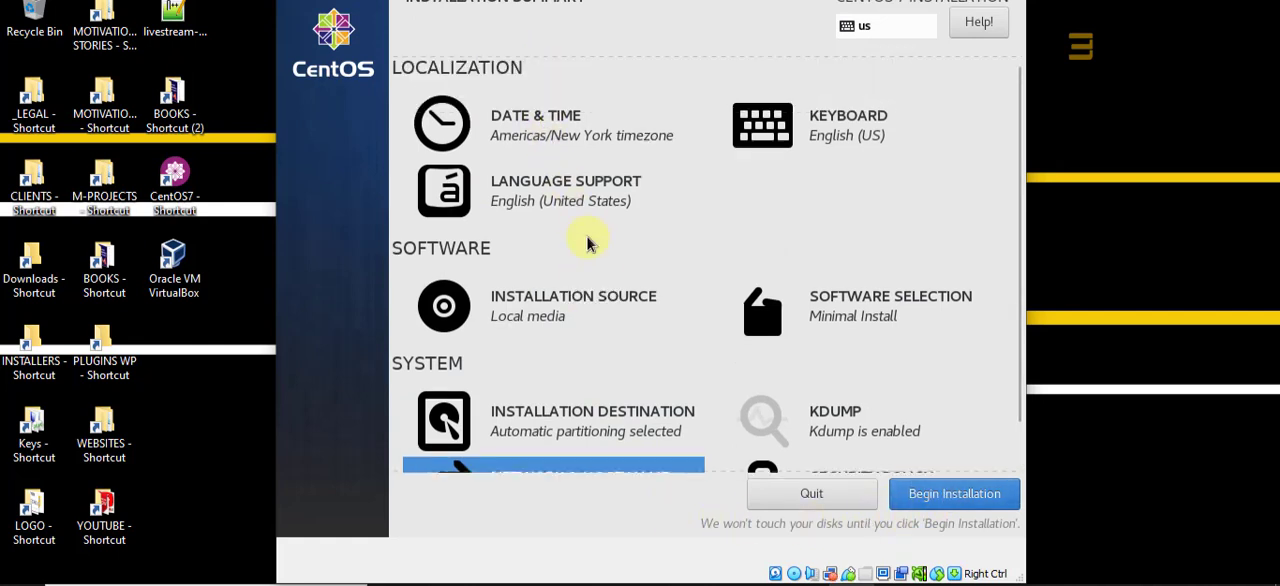
left_click(520, 146)
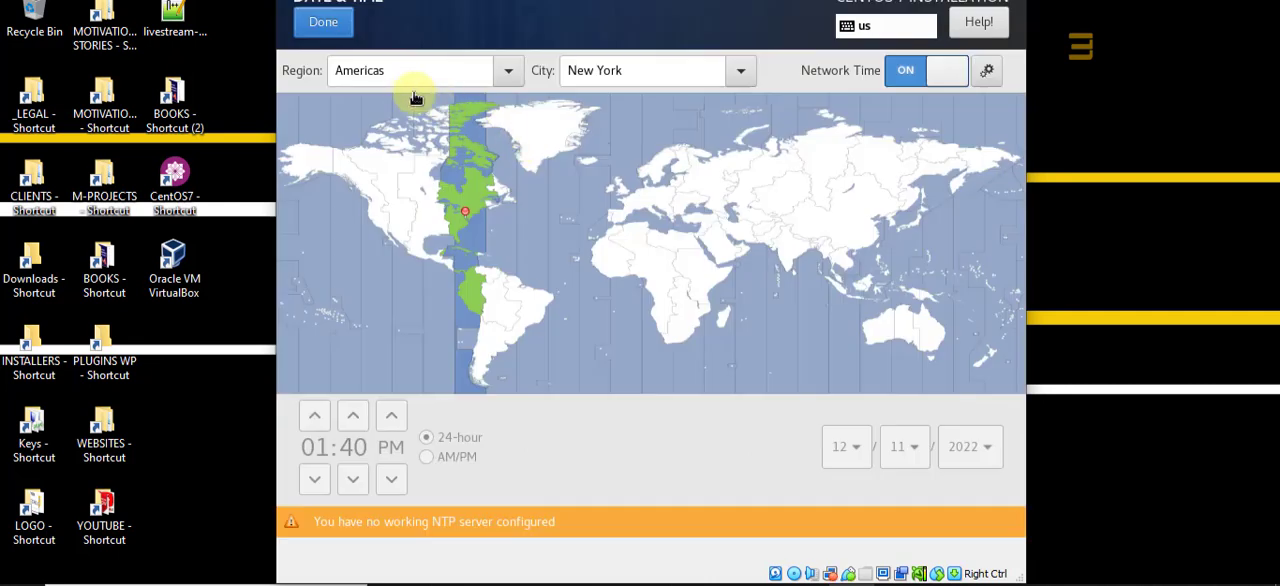
left_click_drag(406, 64, 306, 70)
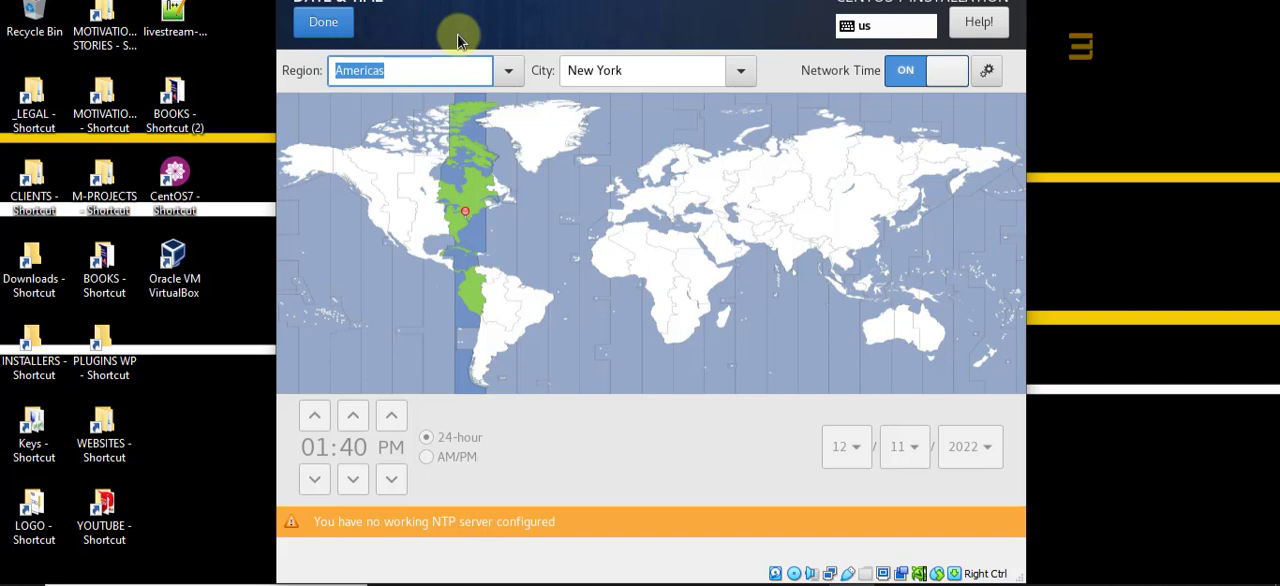
key("shift")
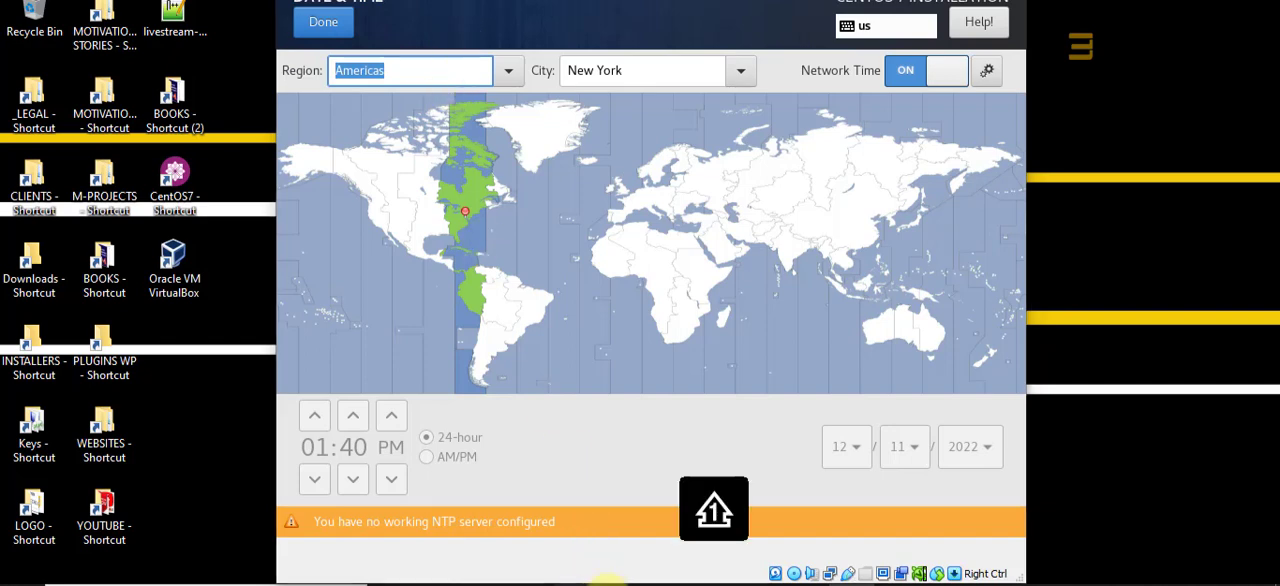
left_click(399, 70)
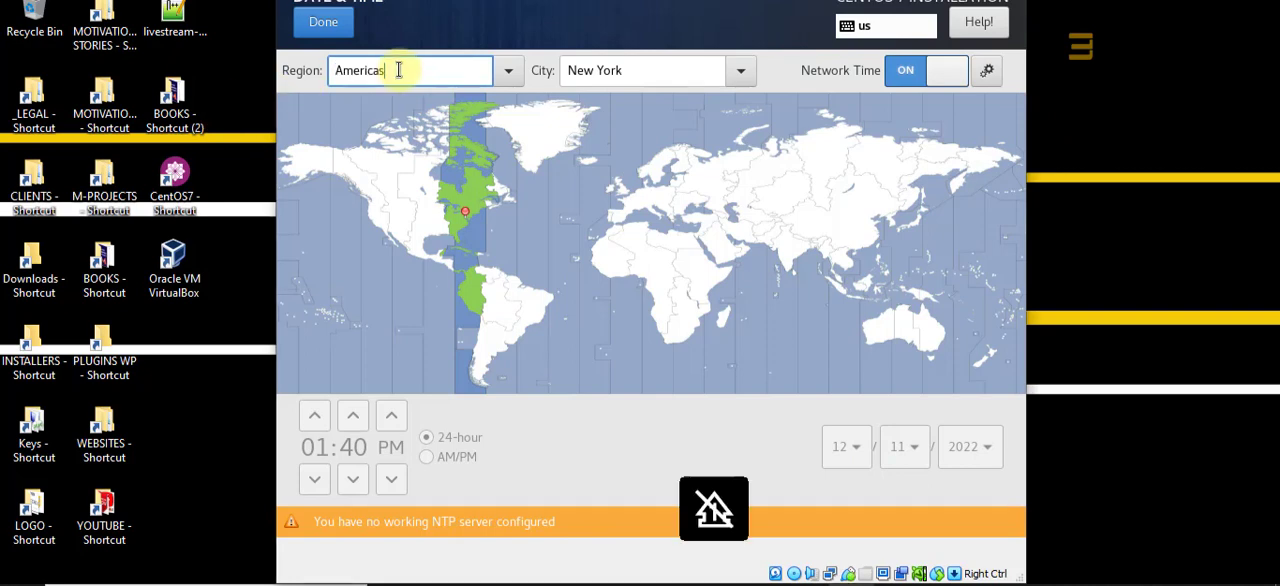
left_click_drag(422, 70, 331, 78)
type("Asia")
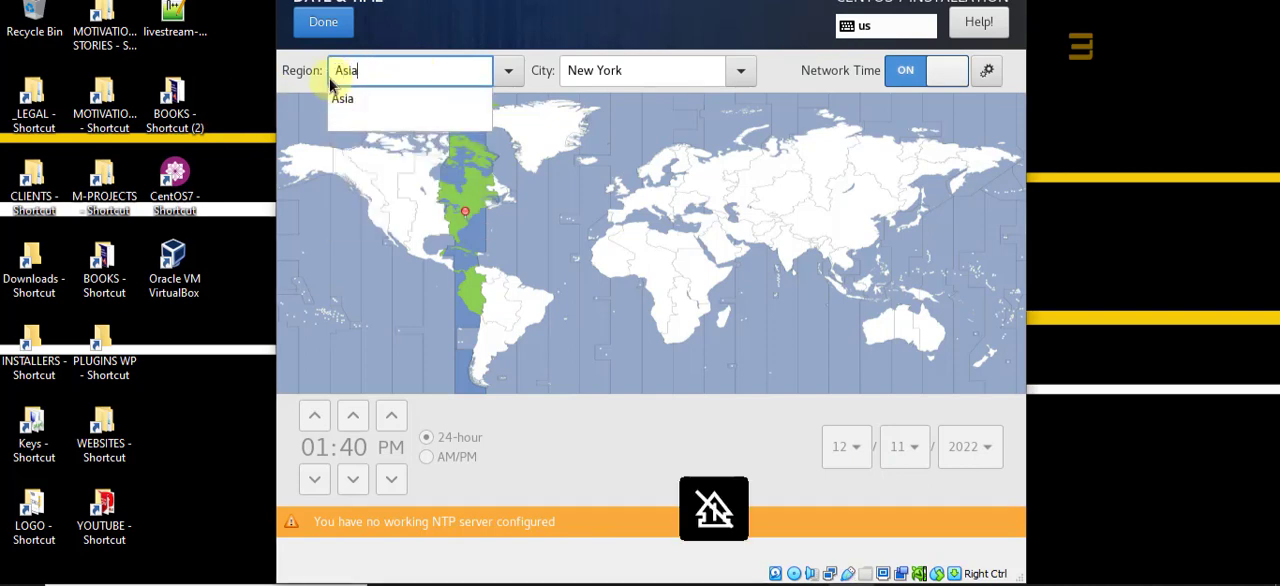
left_click(432, 107)
left_click(634, 69)
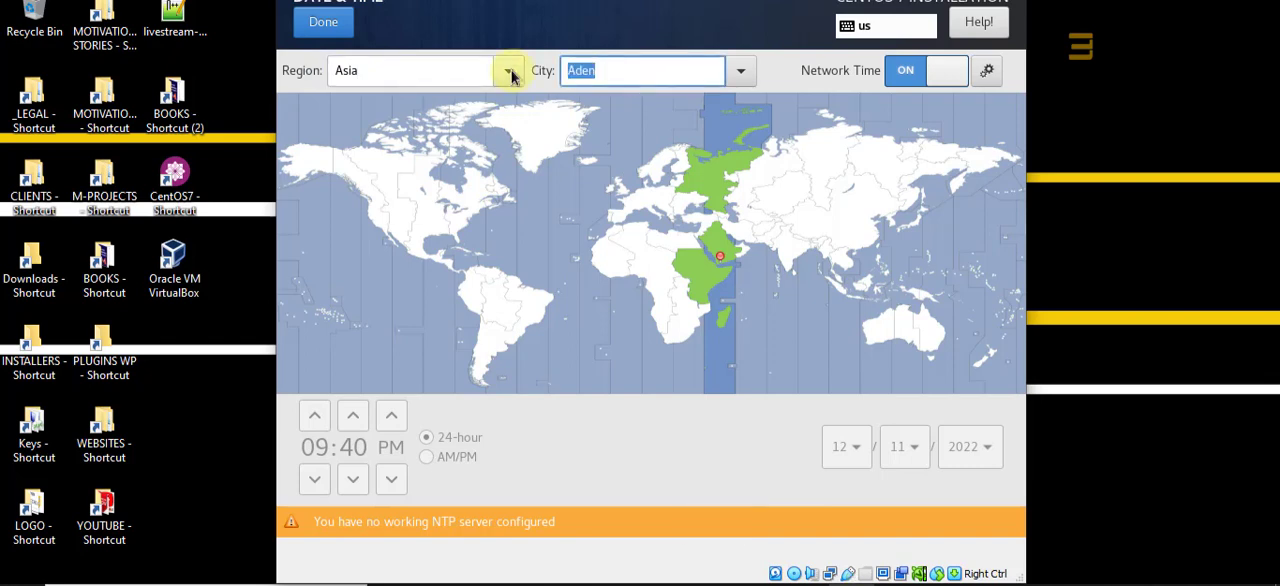
type("ma")
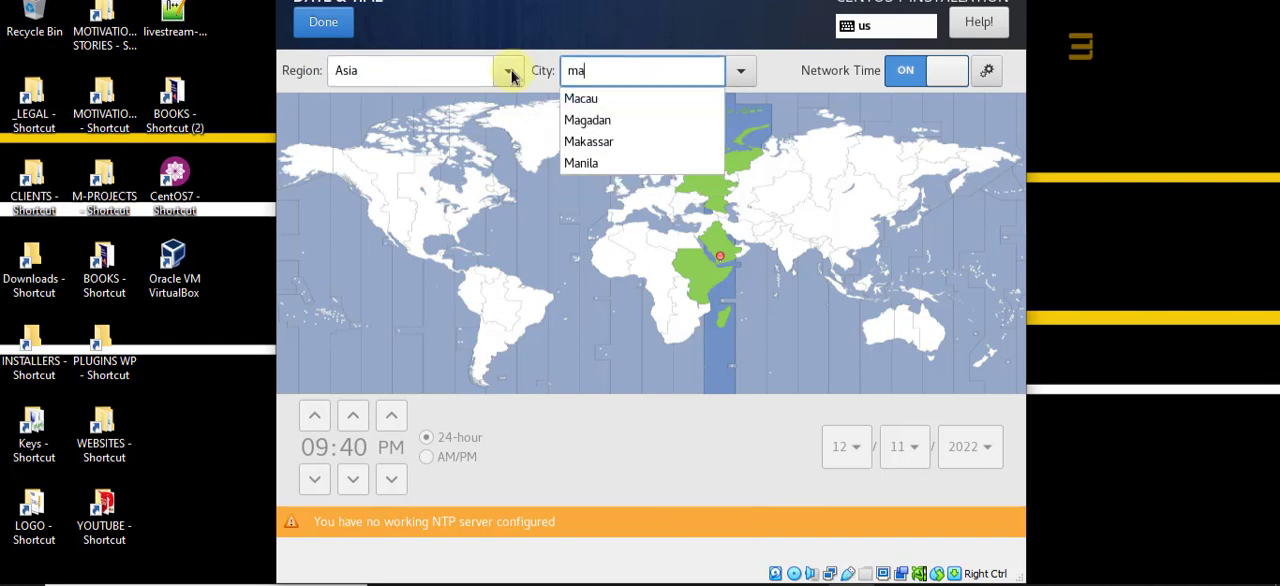
left_click(586, 163)
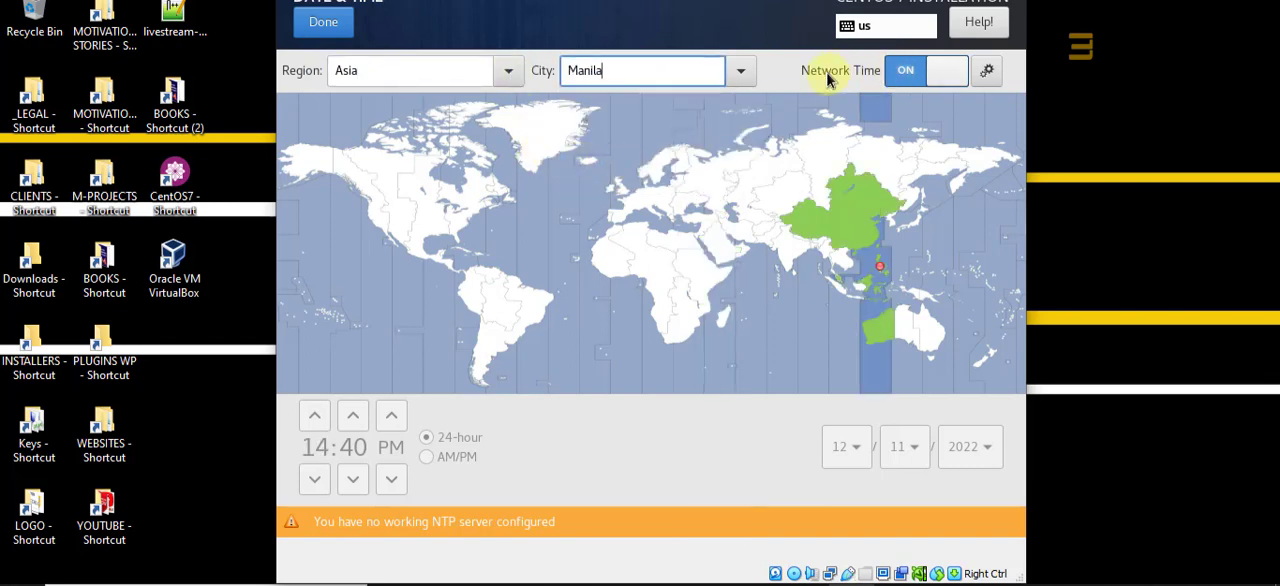
left_click(331, 30)
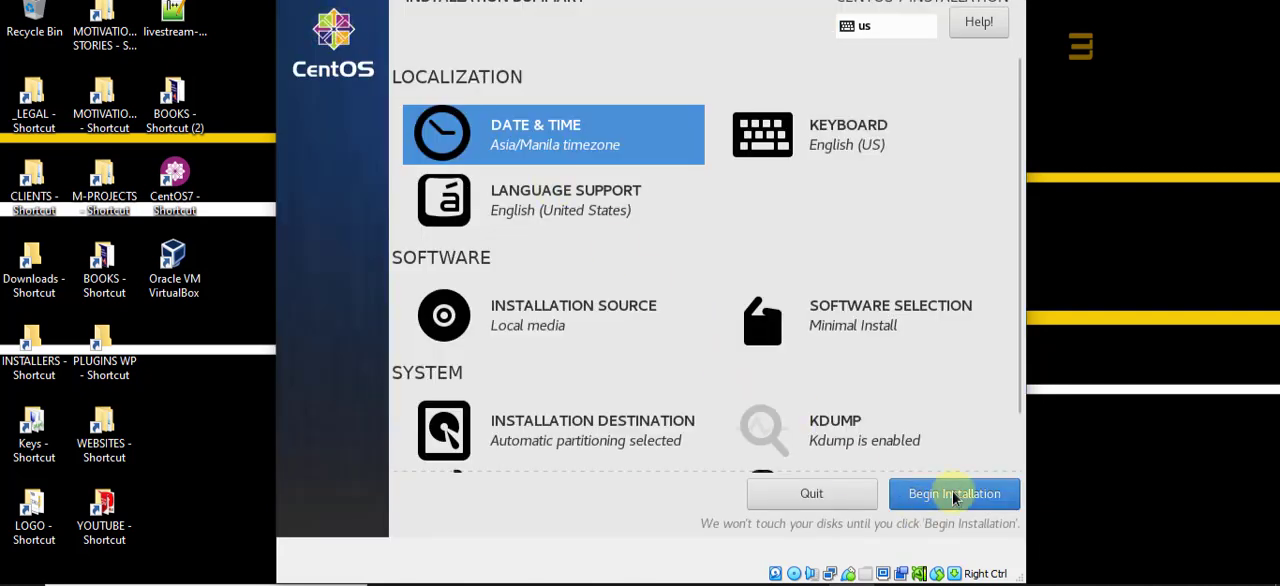
Step: Begin the CentOS 7 installation and set the root account's password, entering it in both the password and confirmation fields
left_click(954, 494)
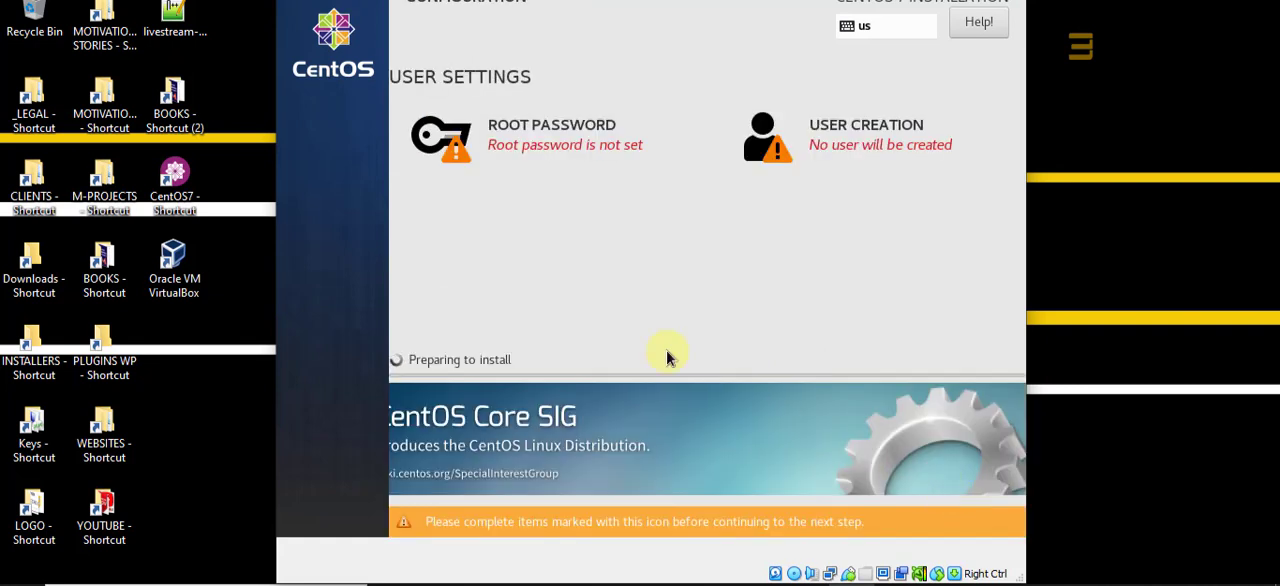
left_click(513, 150)
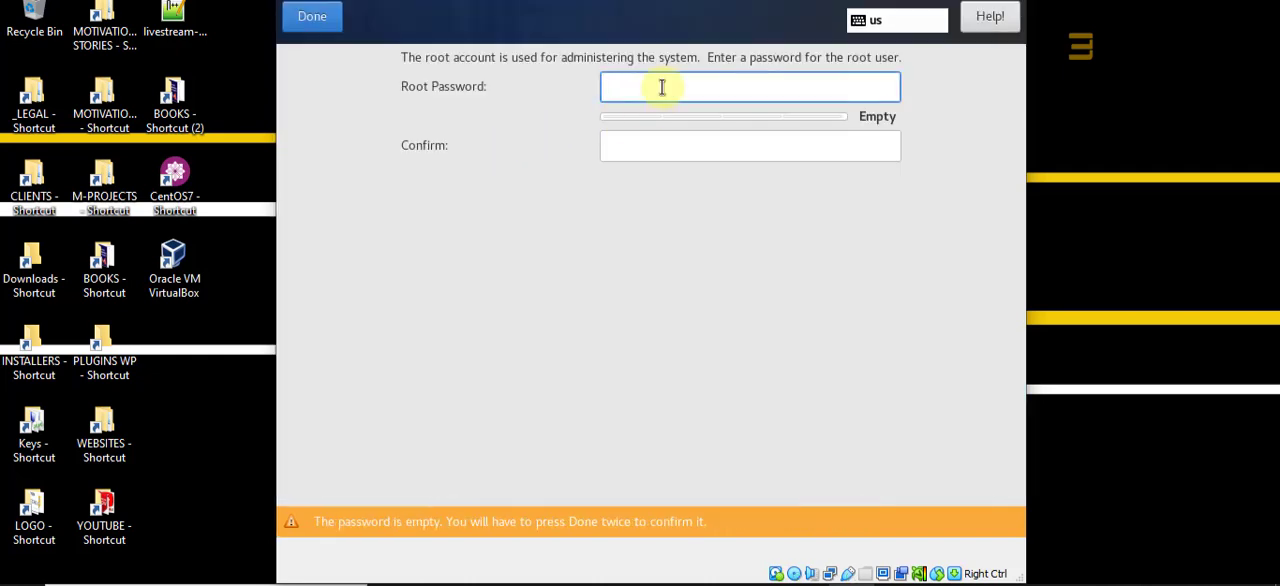
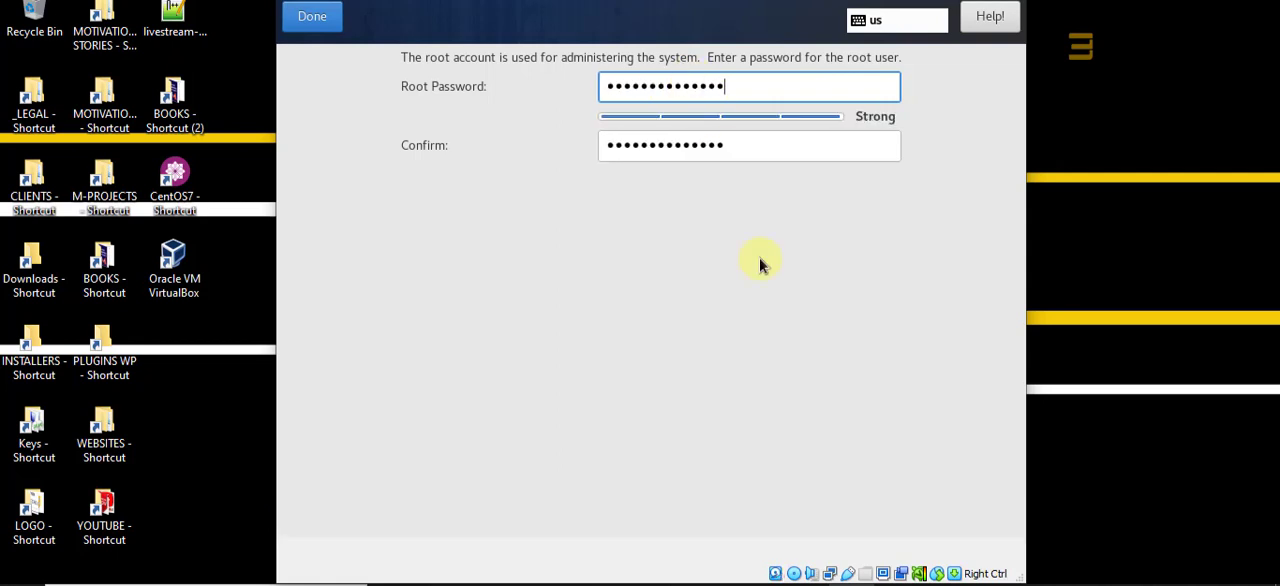
left_click(308, 16)
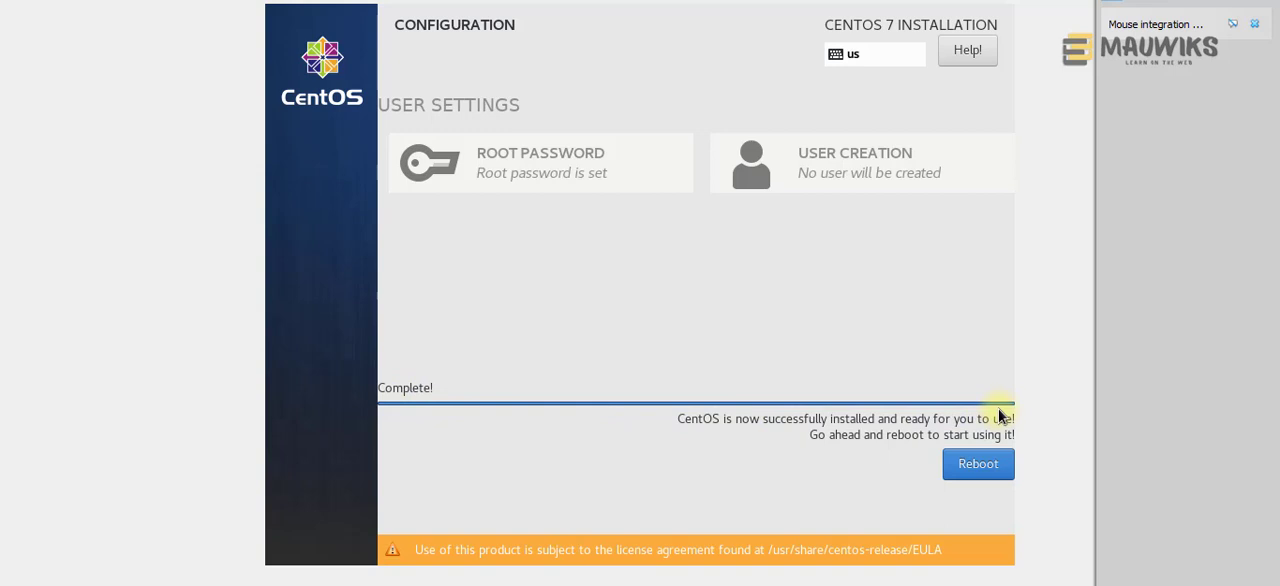
Step: Reboot the machine into the installed CentOS 7 and log in as root with the root account's password
left_click(977, 470)
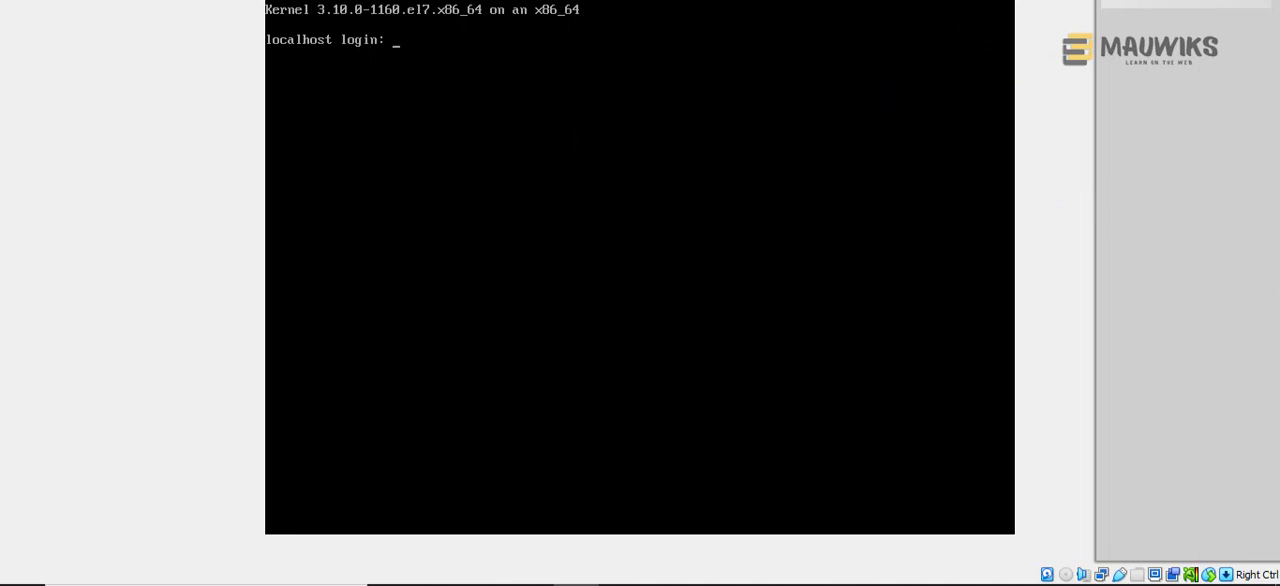
key("Control_R")
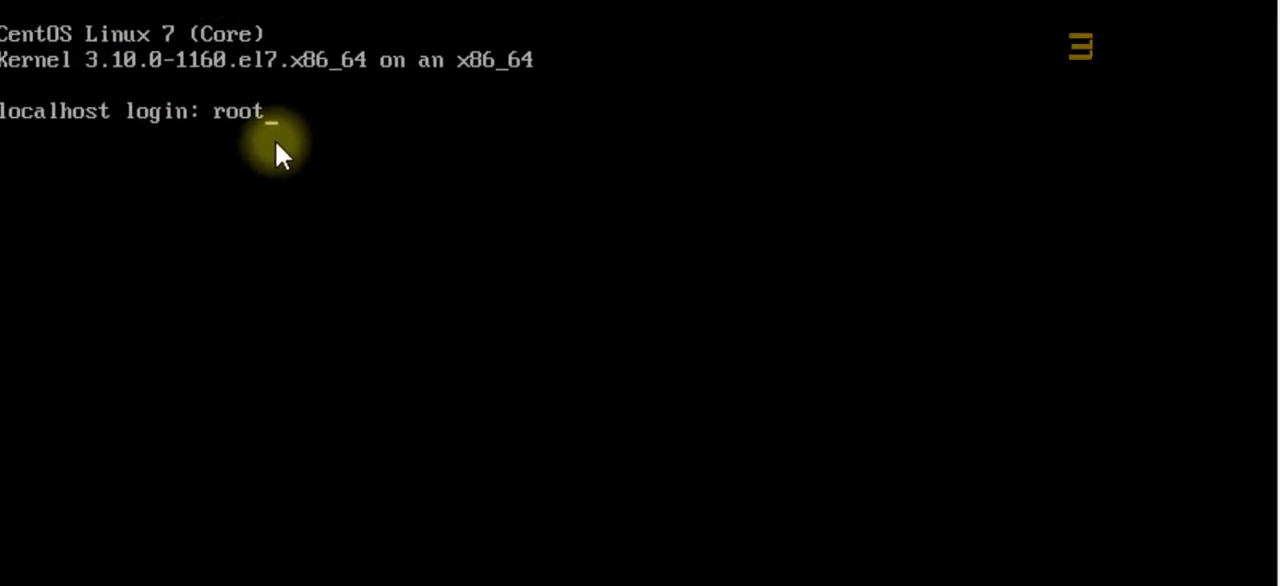
key("BackSpace")
key("BackSpace")
key("BackSpace")
key("BackSpace")
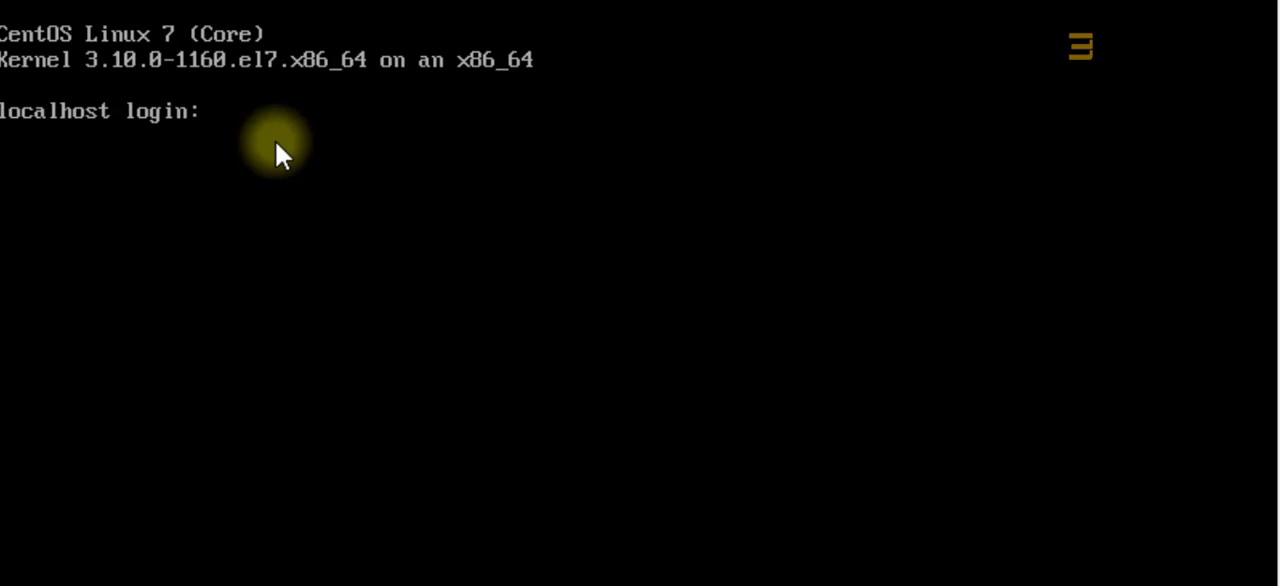
type("root")
key("Return")
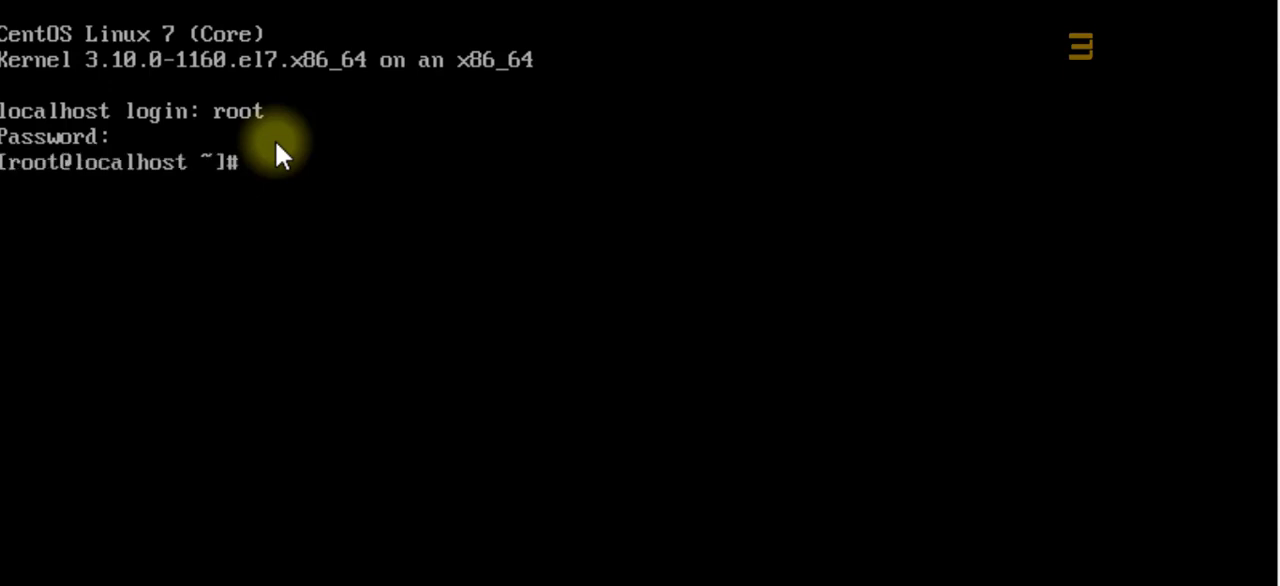
Step: Clear the terminal and update all installed packages without confirmation prompts by running yum -y update
type("ear")
key("Return")
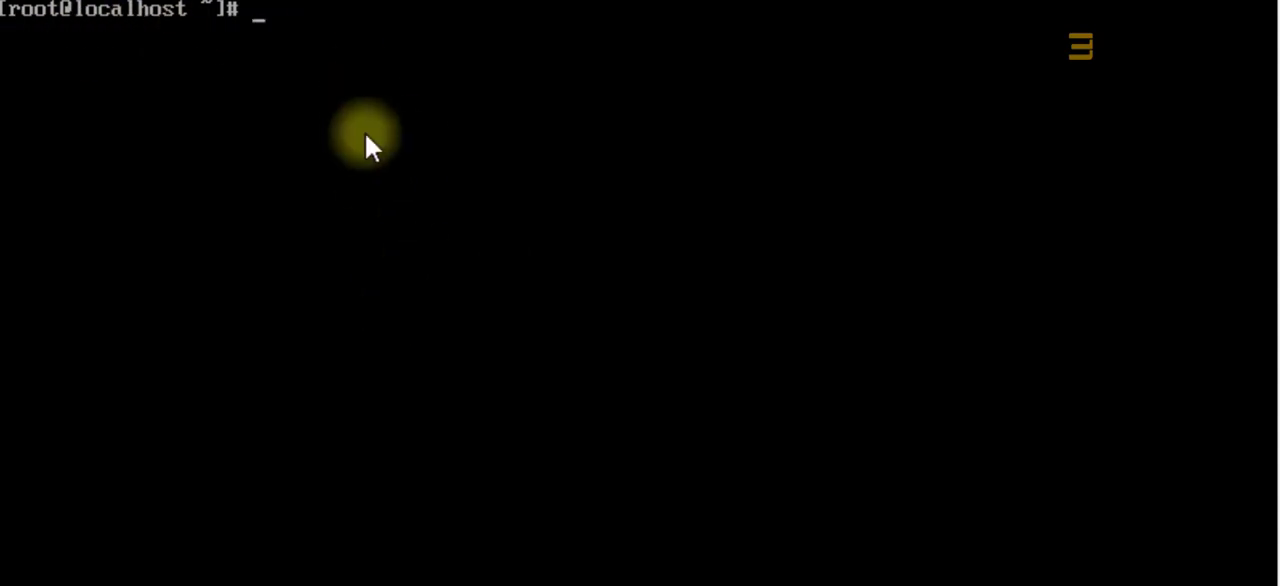
type("yum -y")
key("BackSpace")
key("BackSpace")
type("y ")
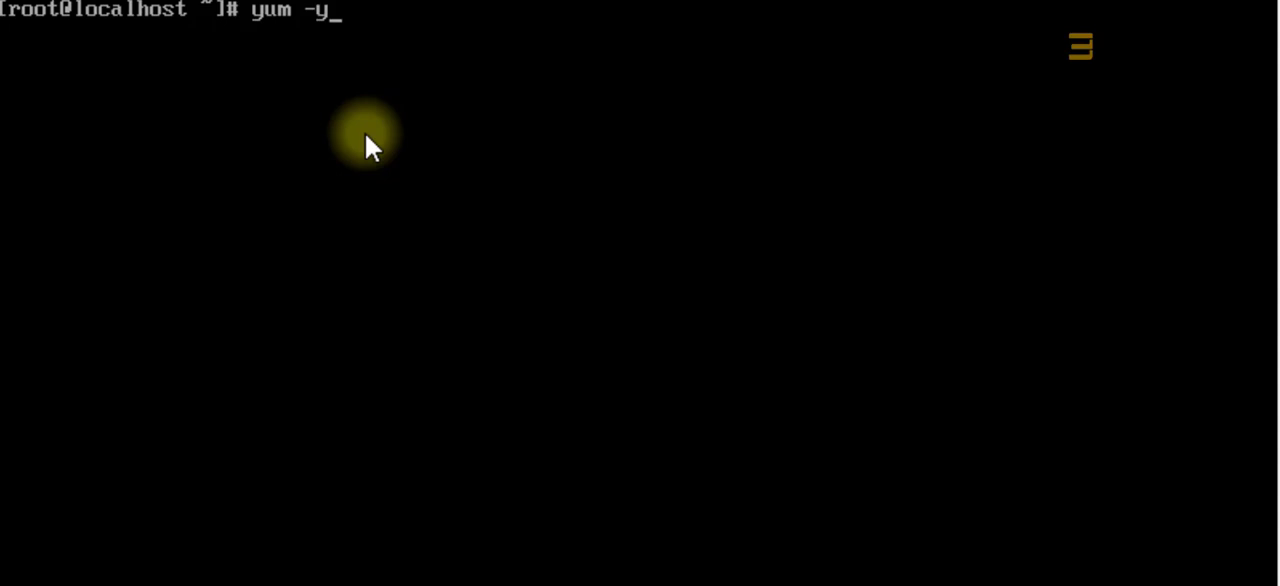
type("update")
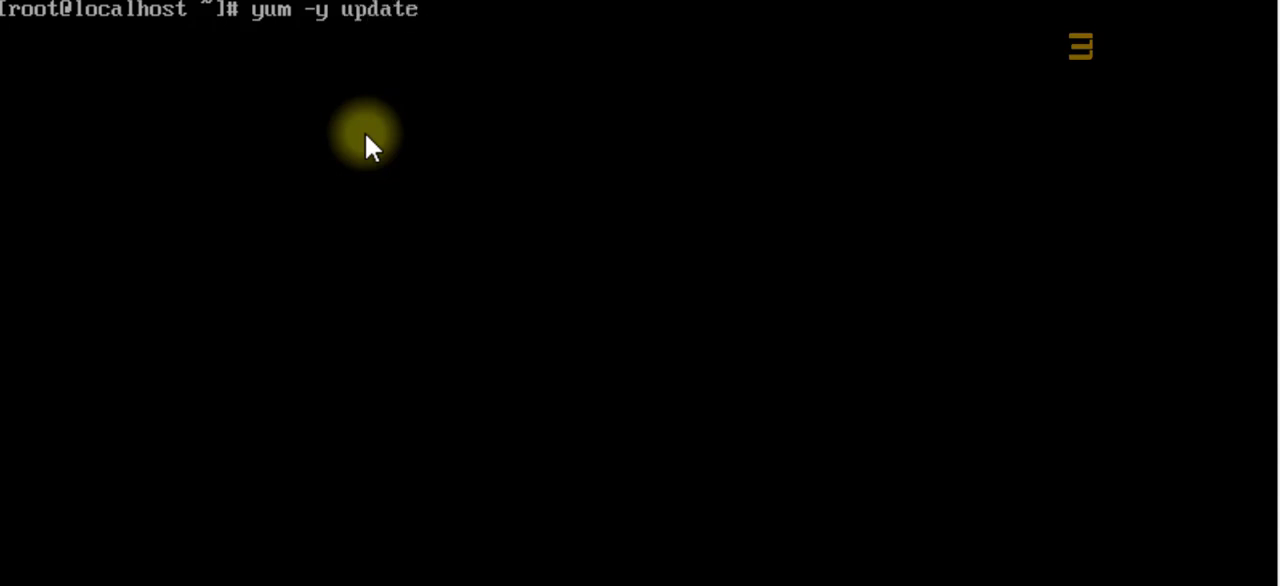
key("Return")
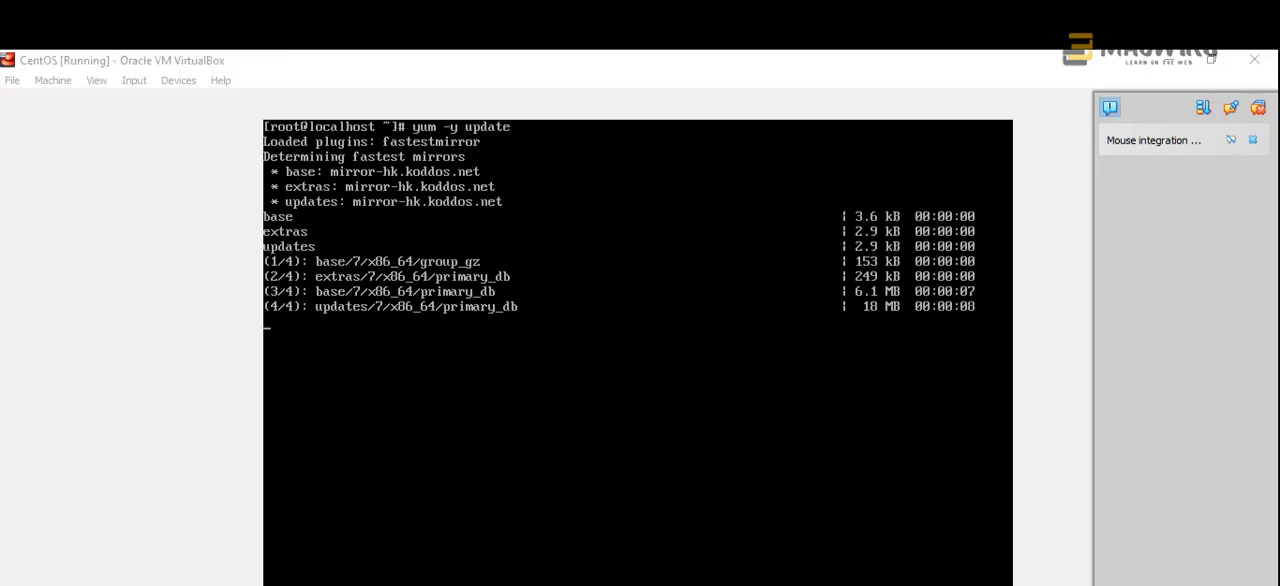
Step: Search Windows for "hyper", show the launch options of Hyper-V Manager, and dismiss the search
key("super")
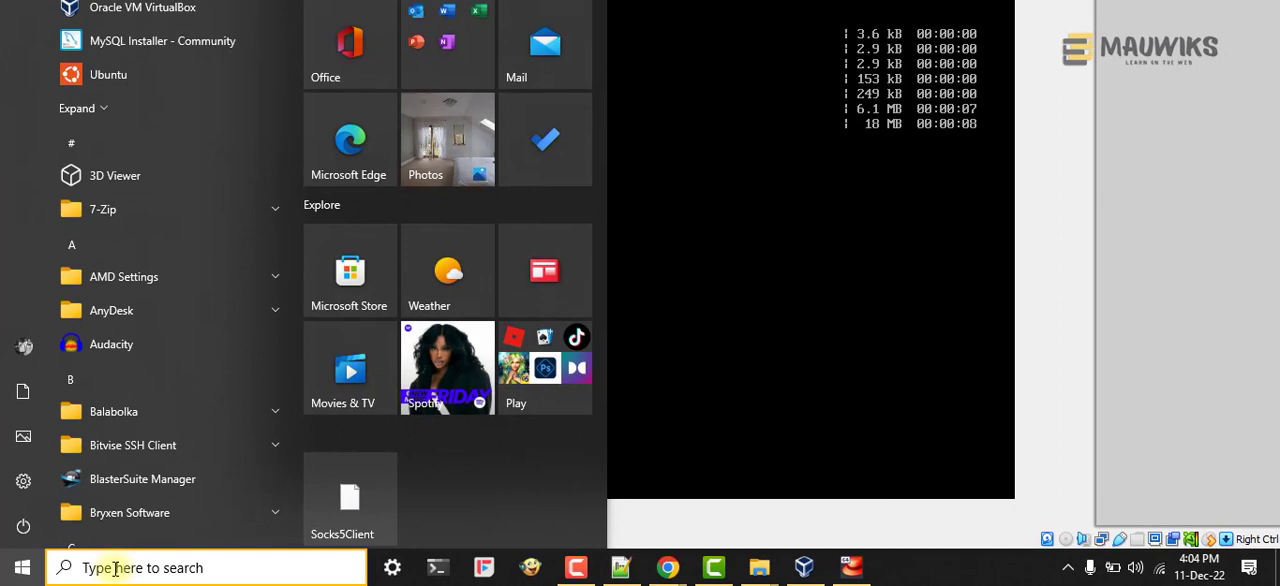
left_click(115, 568)
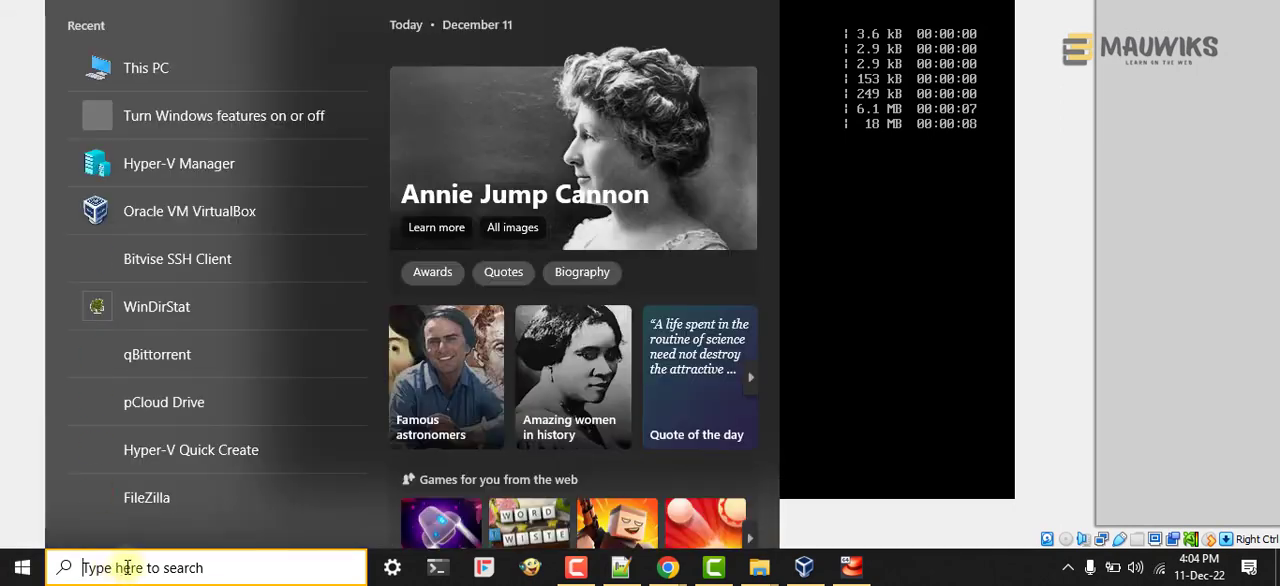
type("hyper")
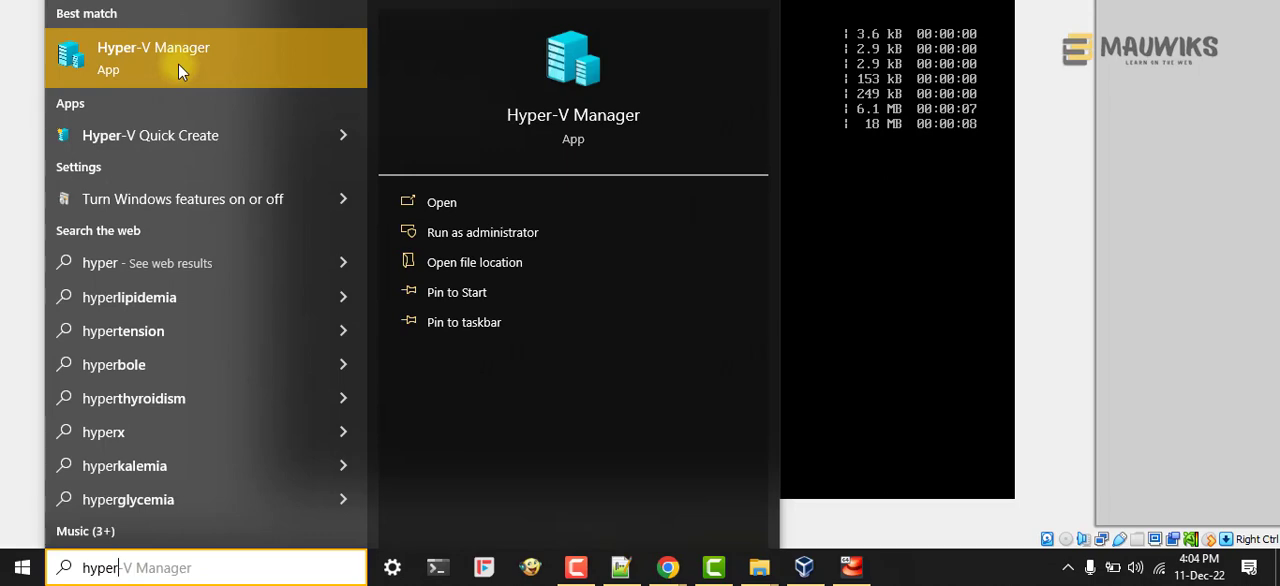
left_click(178, 63)
right_click(178, 63)
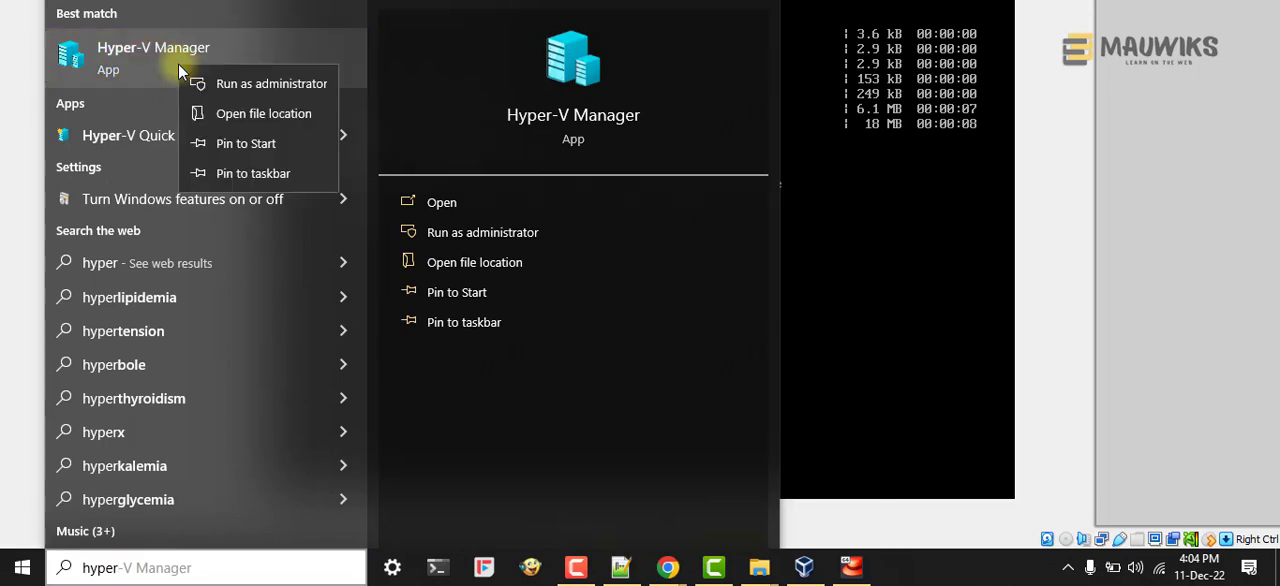
left_click(996, 578)
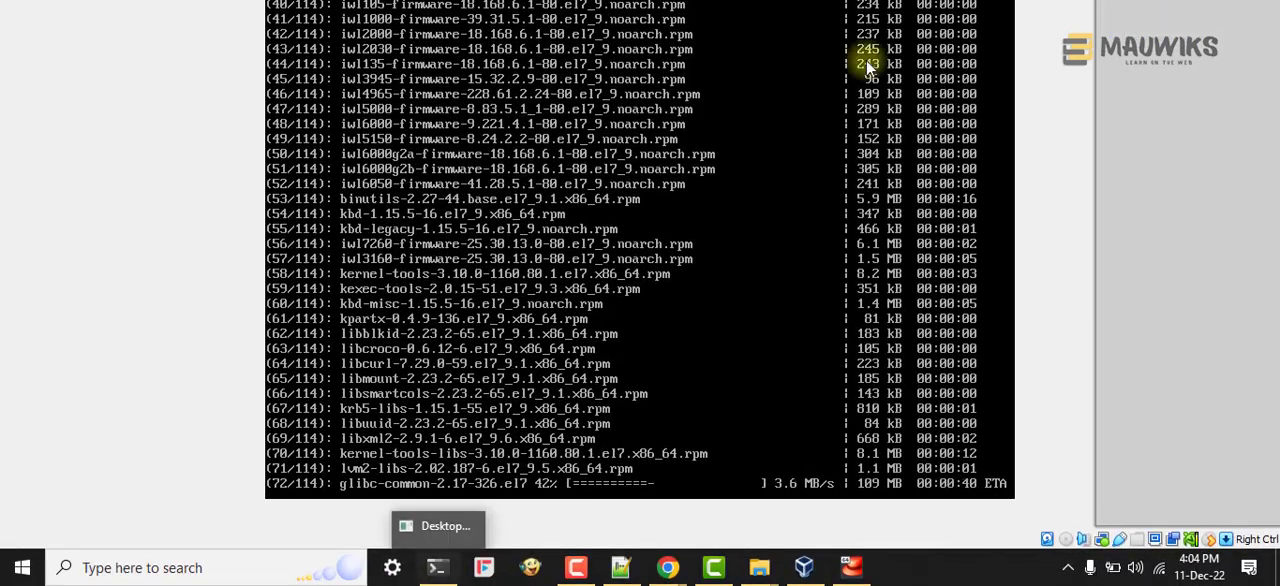
left_click(445, 572)
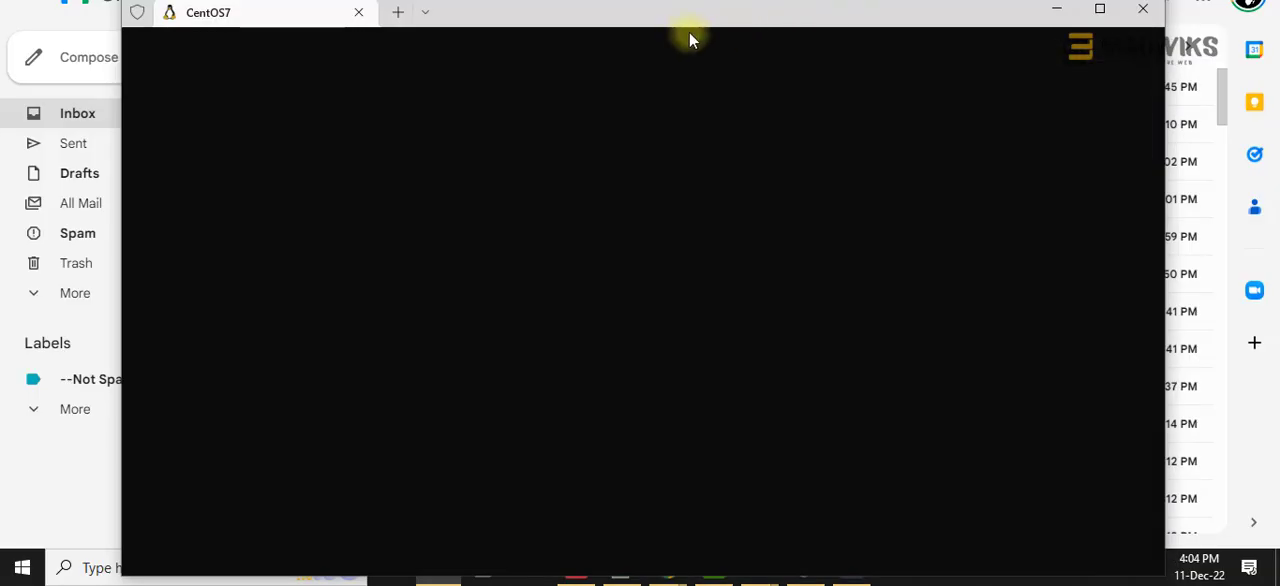
left_click_drag(676, 19, 634, 1)
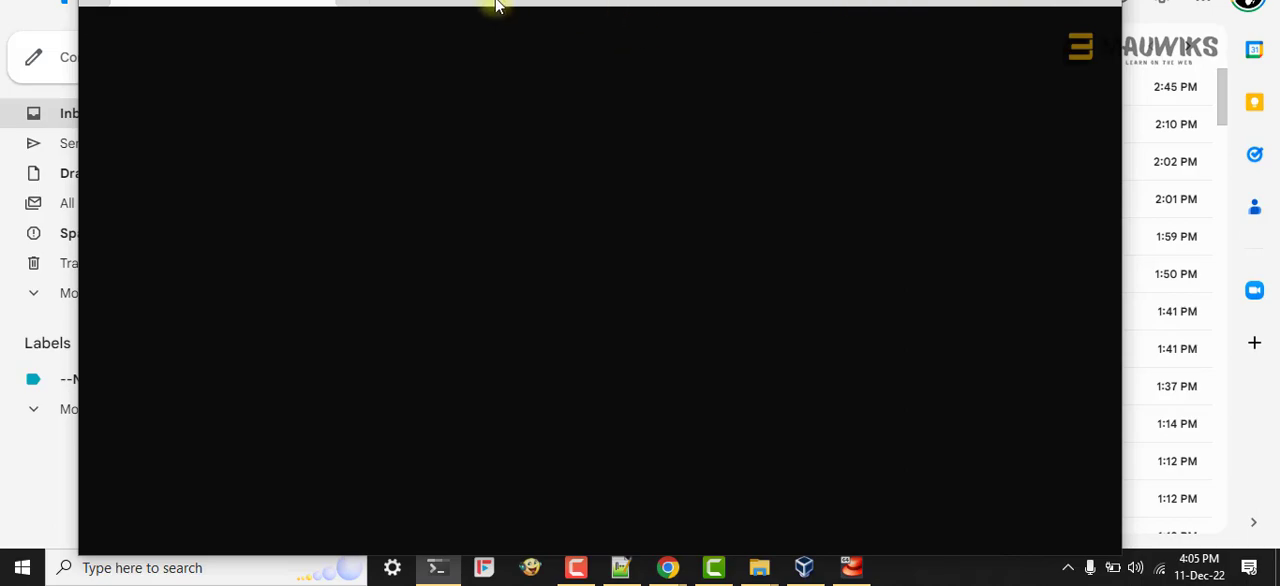
left_click_drag(509, 2, 564, 0)
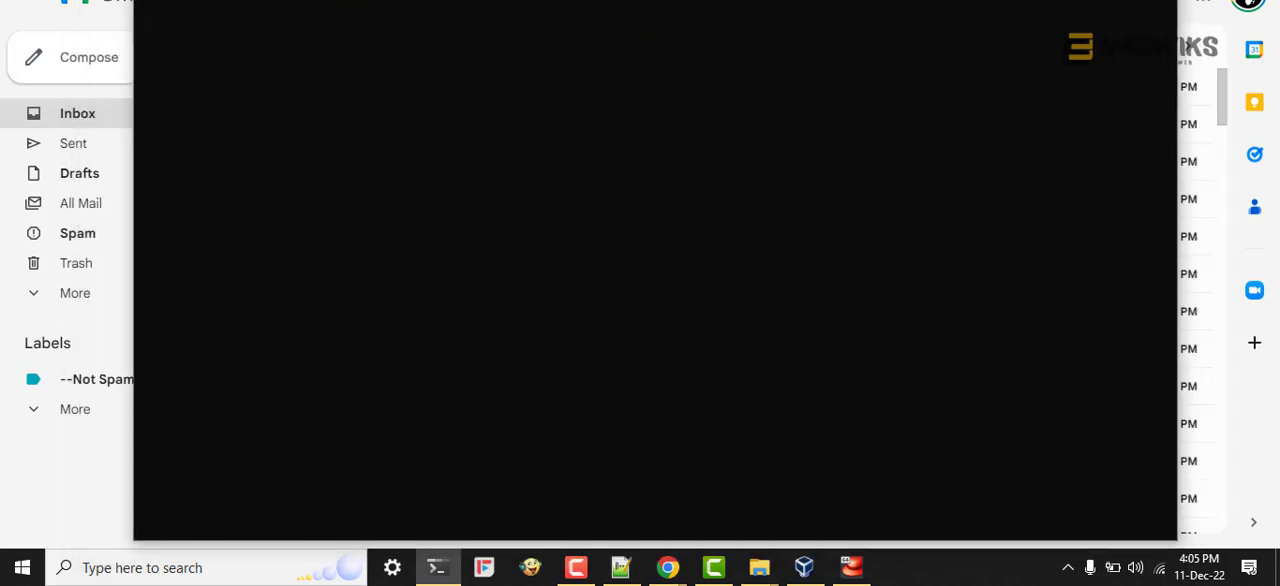
left_click(1069, 0)
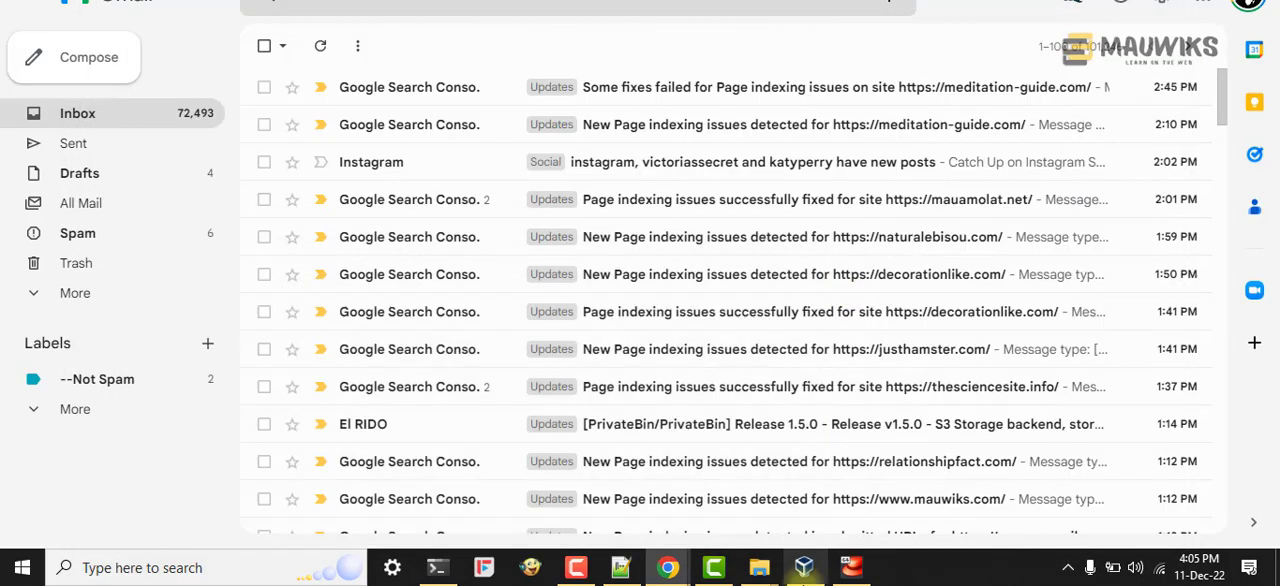
Step: Switch back to the CentOS virtual machine in VirtualBox and interrupt the running yum update
left_click(850, 571)
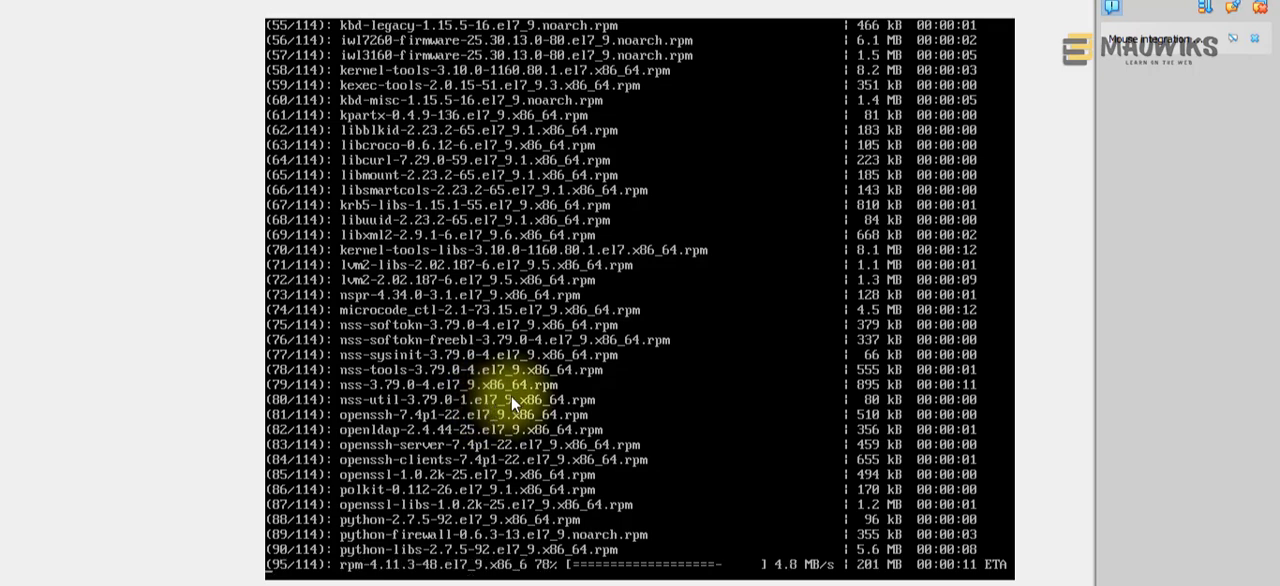
key("ctrl+c")
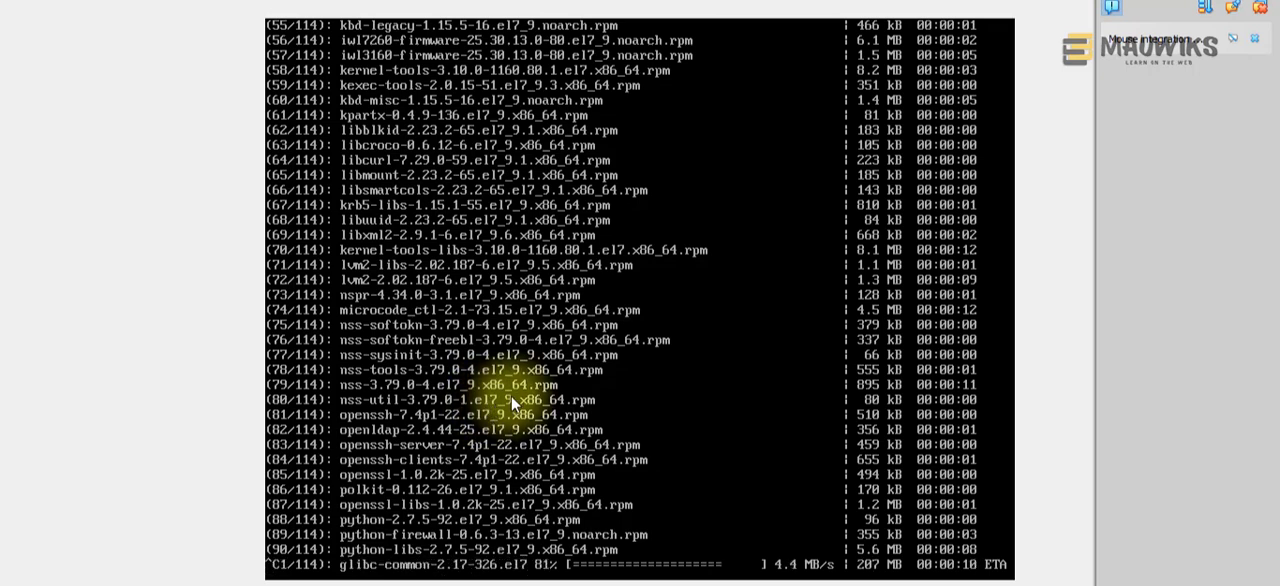